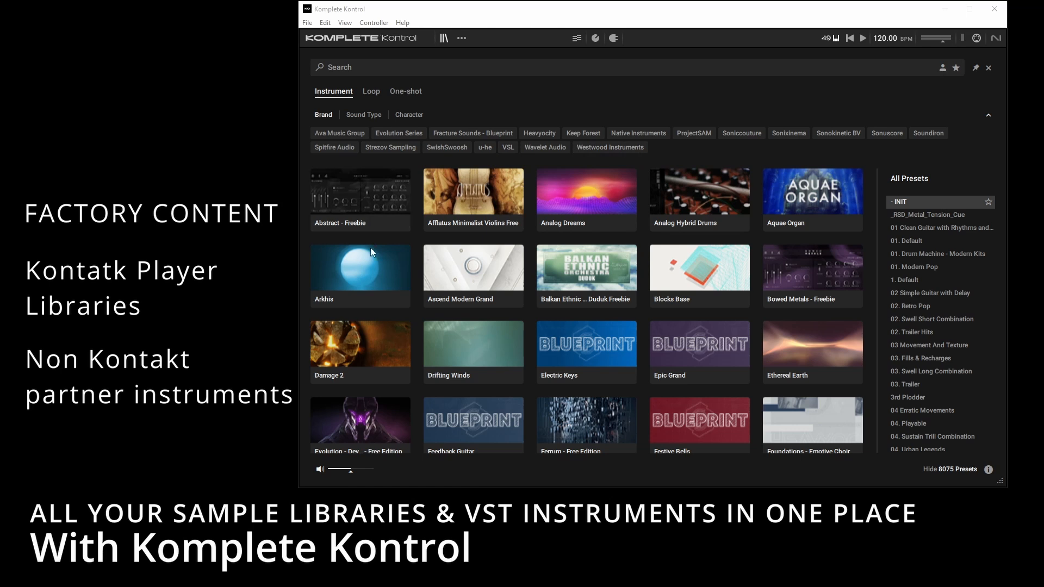
# Step: Show the presets of Ascend Modern Grand, Electric Keys, Feedback Guitar and Damage 2 among the factory instruments
pyautogui.click(442, 276)
pyautogui.scroll(-1, 465, 281)
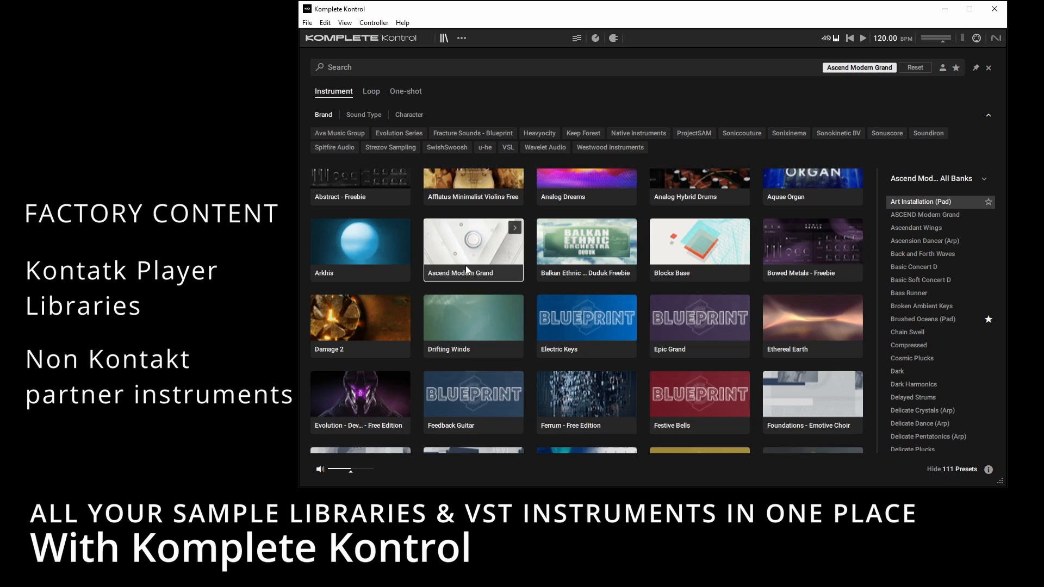
pyautogui.scroll(-2, 465, 266)
pyautogui.click(559, 270)
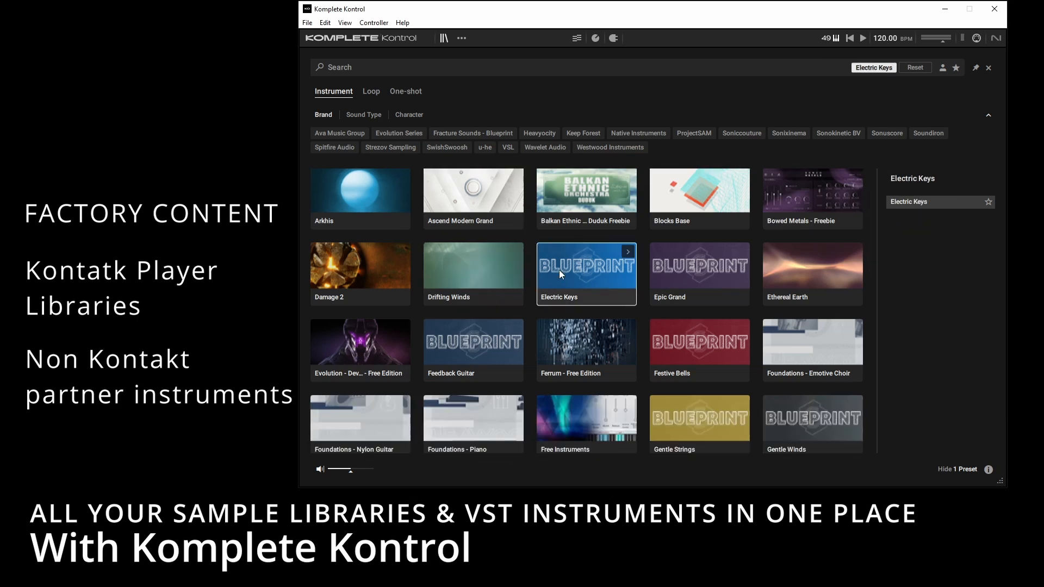
pyautogui.scroll(-1, 559, 269)
pyautogui.click(465, 313)
pyautogui.scroll(-1, 472, 311)
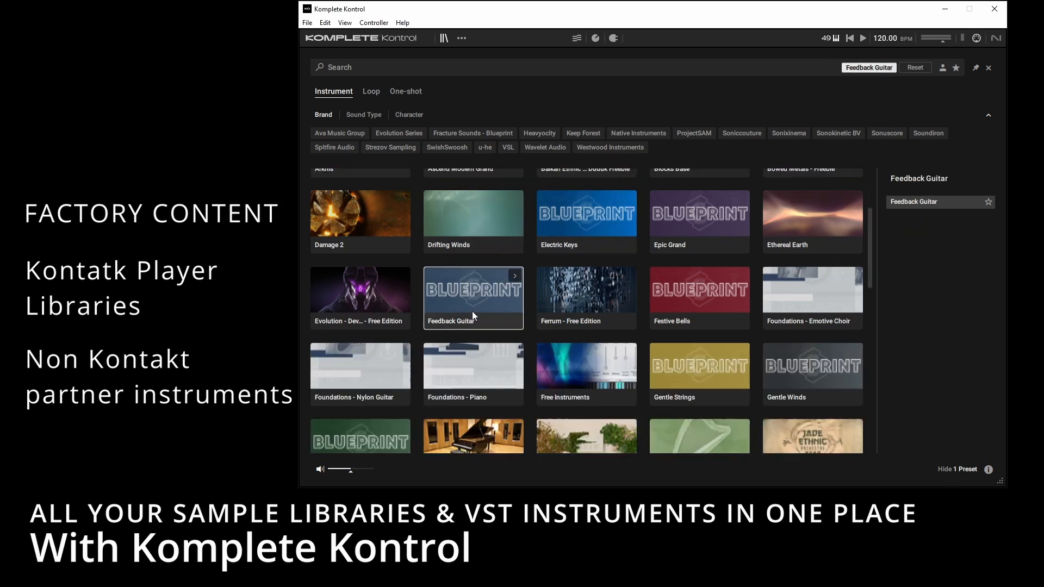
pyautogui.click(380, 233)
# Step: Show the presets of the Zebra2 and ZebraHZ synths at the end of the factory instruments
pyautogui.scroll(-14, 477, 278)
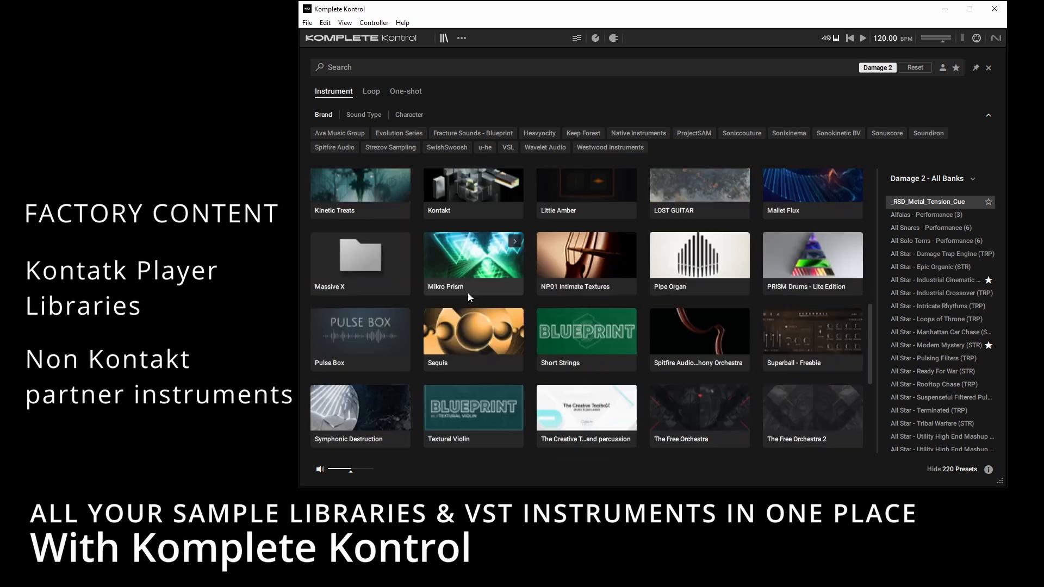
pyautogui.scroll(-3, 467, 292)
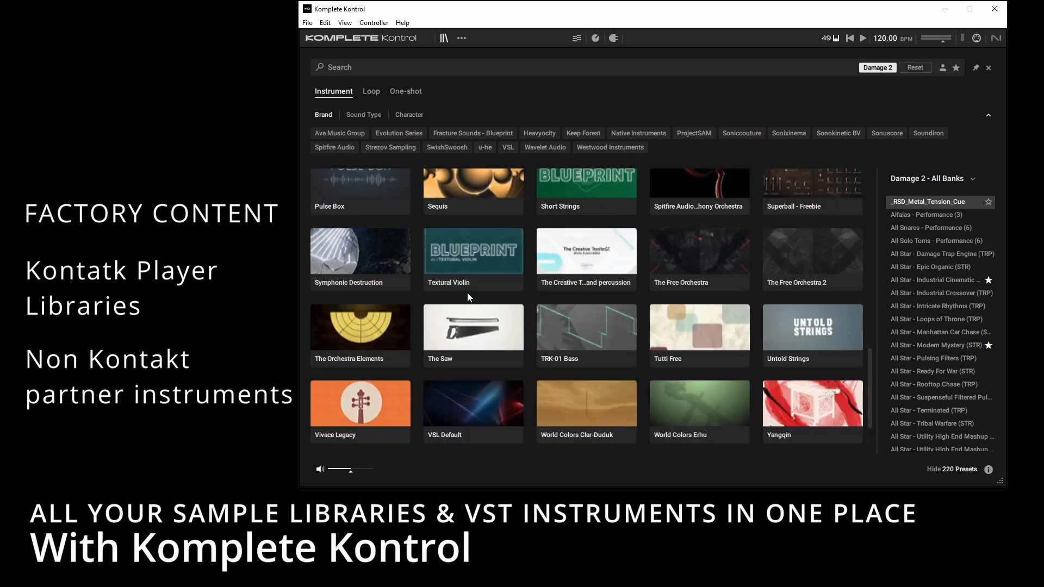
pyautogui.scroll(-3, 468, 292)
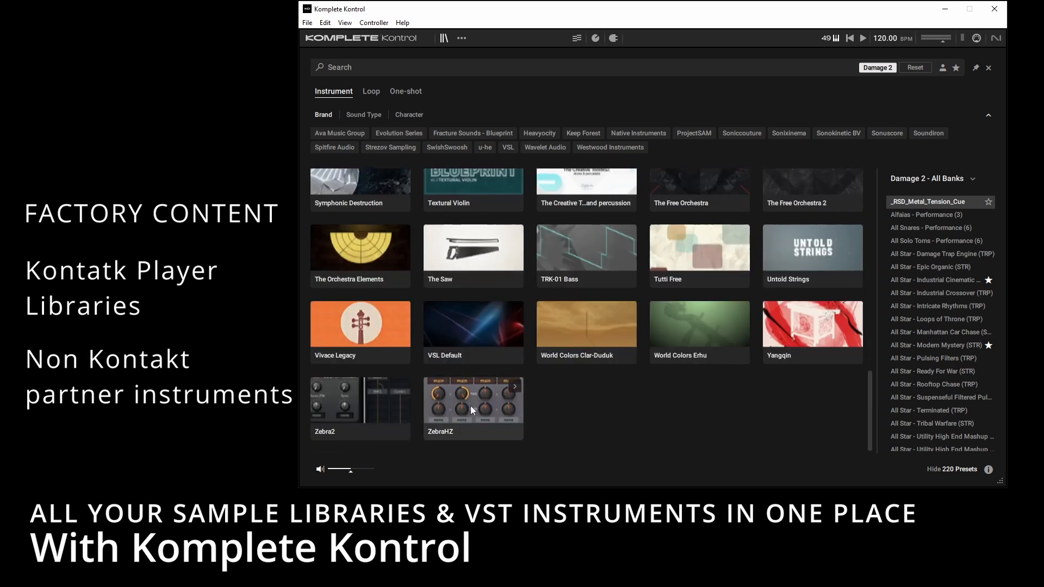
pyautogui.click(470, 405)
pyautogui.click(376, 420)
pyautogui.click(433, 417)
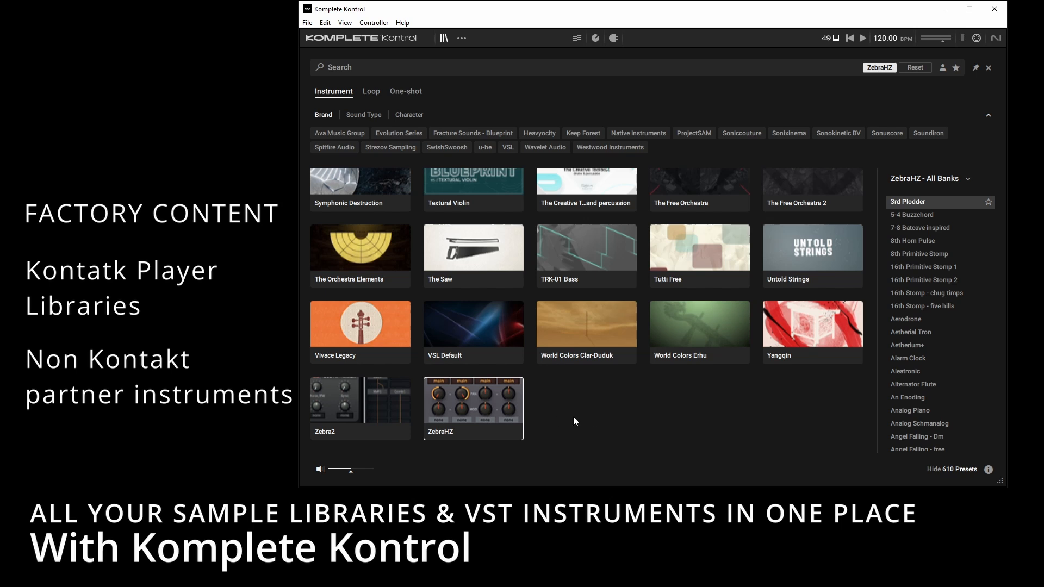
pyautogui.click(378, 420)
pyautogui.click(462, 416)
pyautogui.scroll(1, 622, 423)
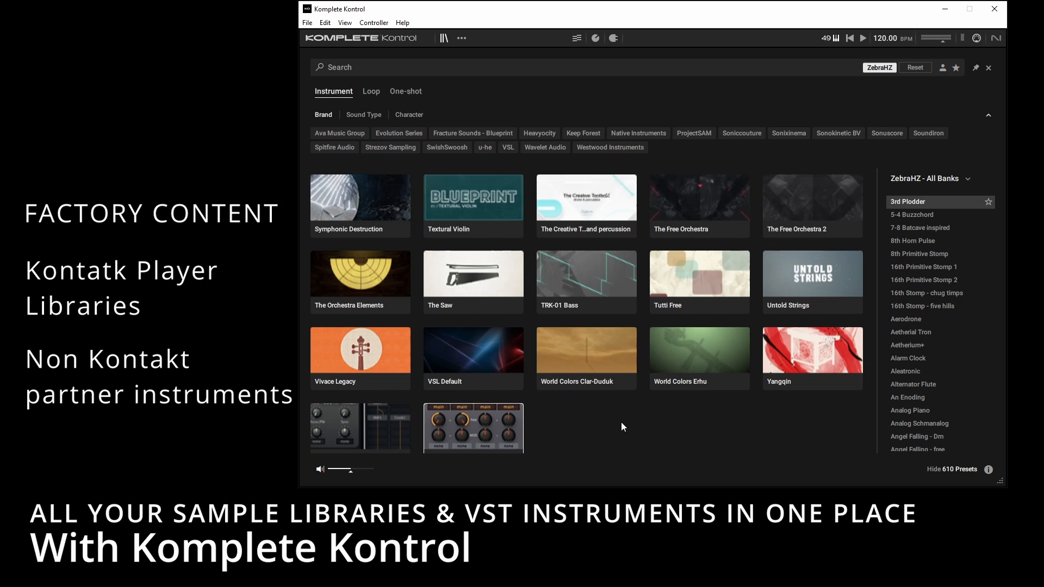
pyautogui.scroll(6, 558, 313)
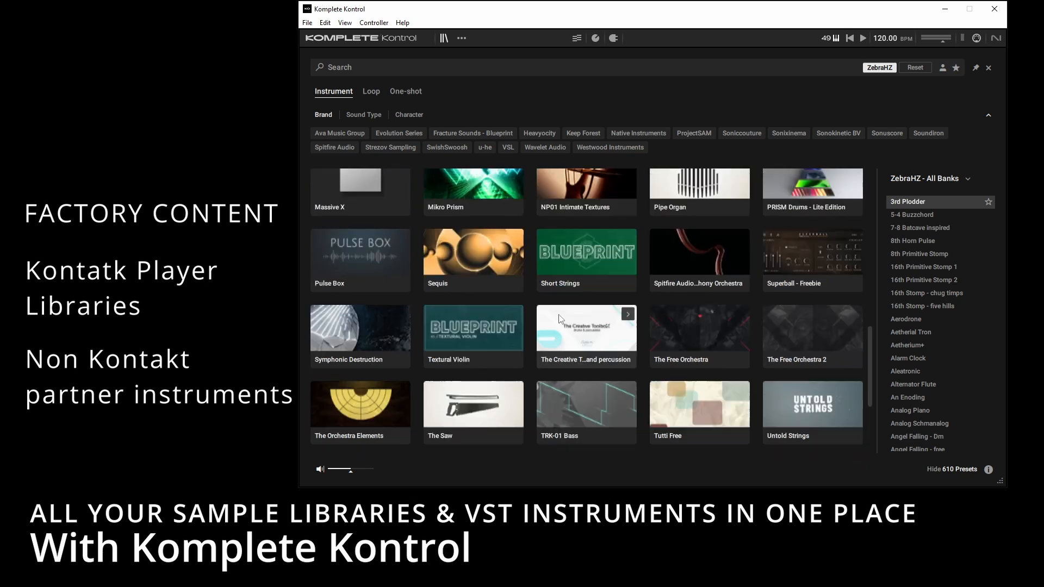
pyautogui.scroll(5, 561, 315)
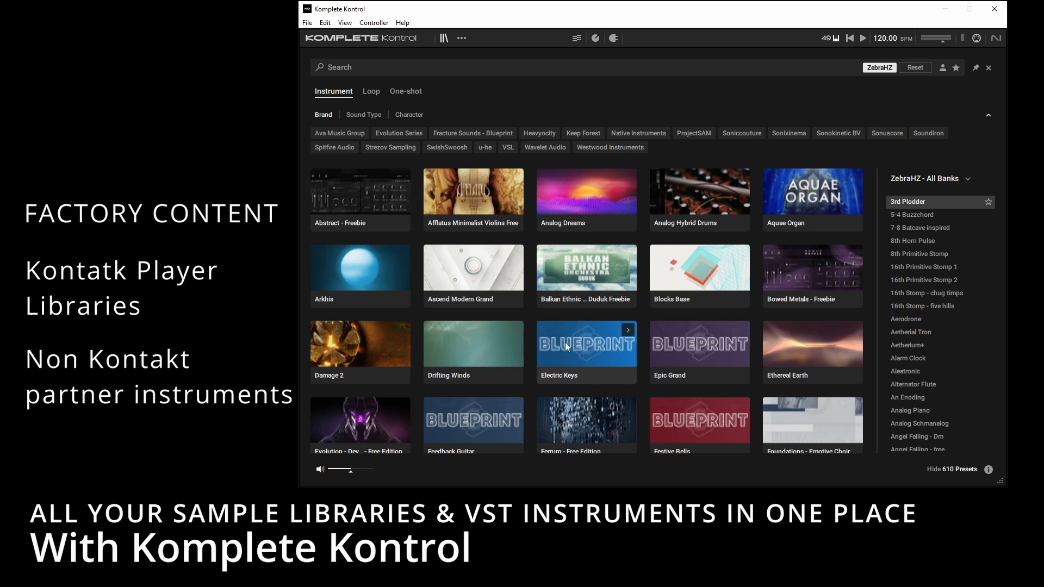
pyautogui.scroll(-2, 583, 312)
pyautogui.scroll(2, 584, 312)
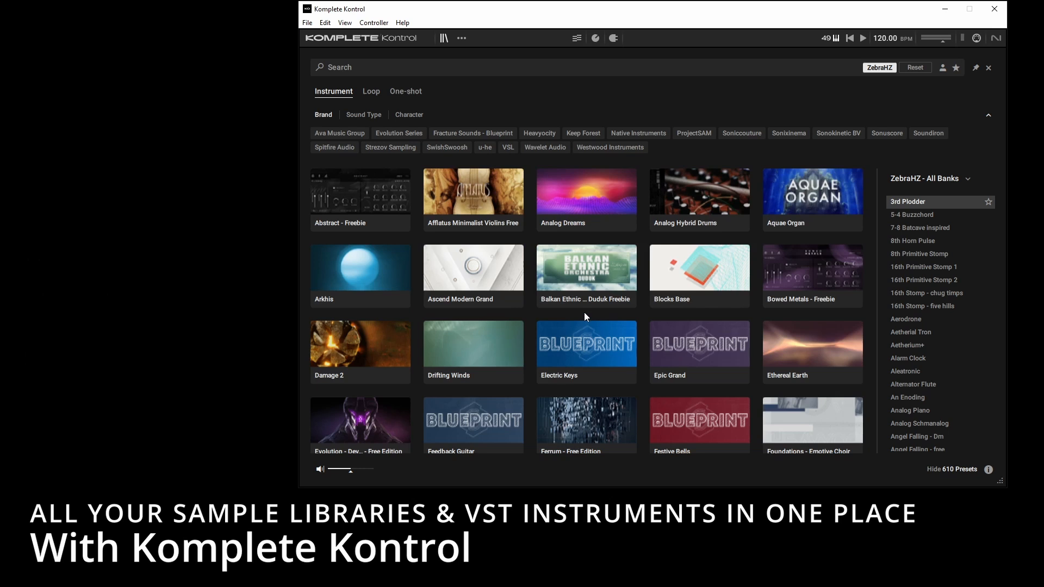
# Step: Switch the browser from factory to user content and look through its instruments, showing the DecentSampler presets
pyautogui.click(943, 69)
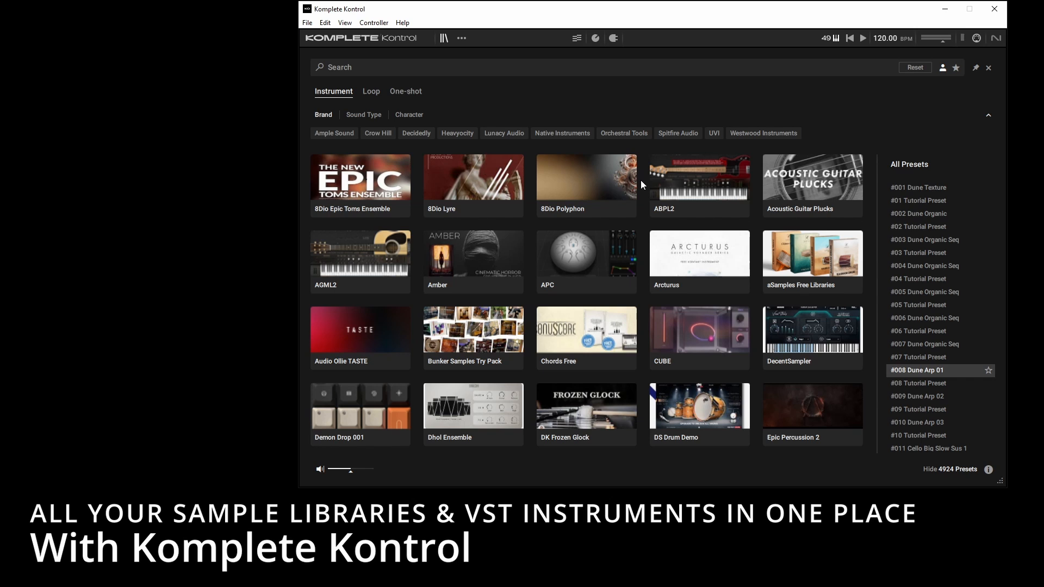
pyautogui.click(942, 70)
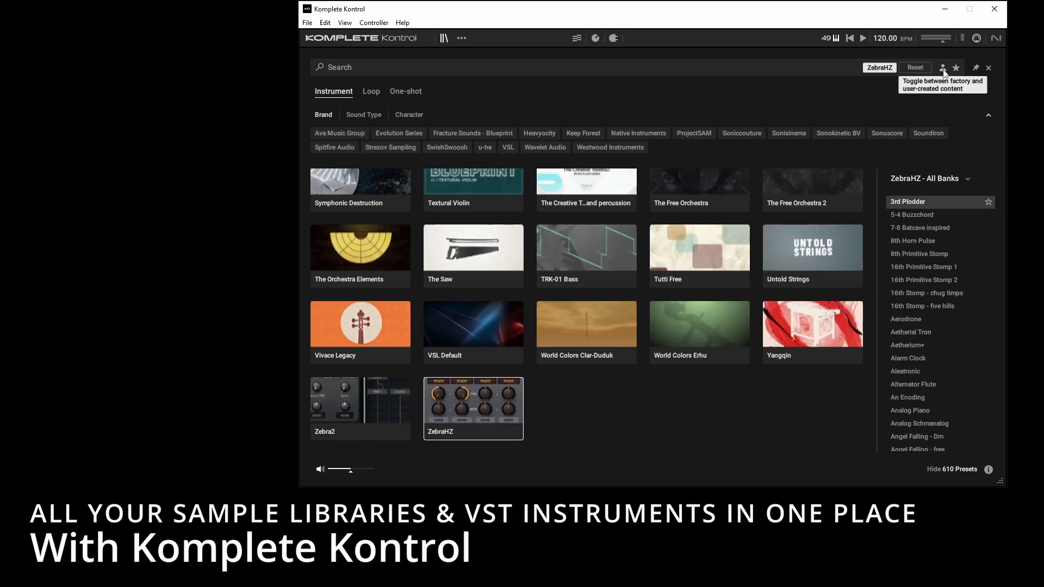
pyautogui.click(943, 71)
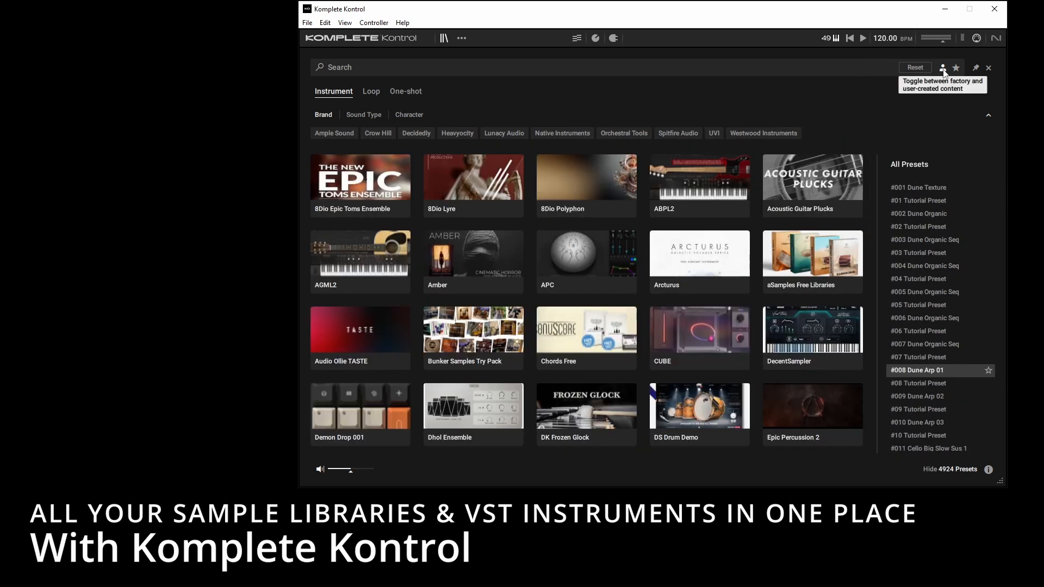
pyautogui.scroll(-2, 542, 258)
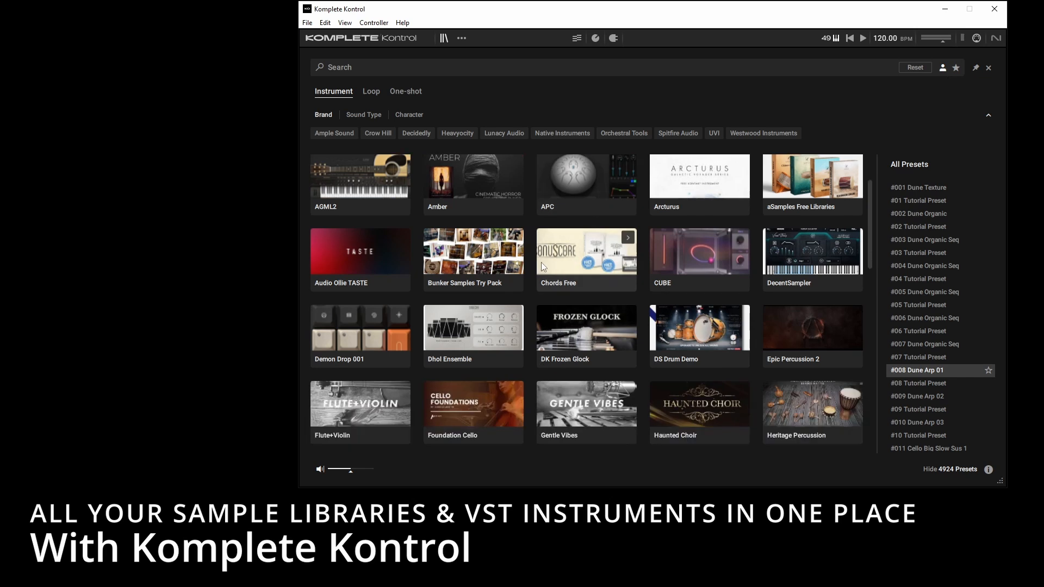
pyautogui.scroll(-3, 542, 286)
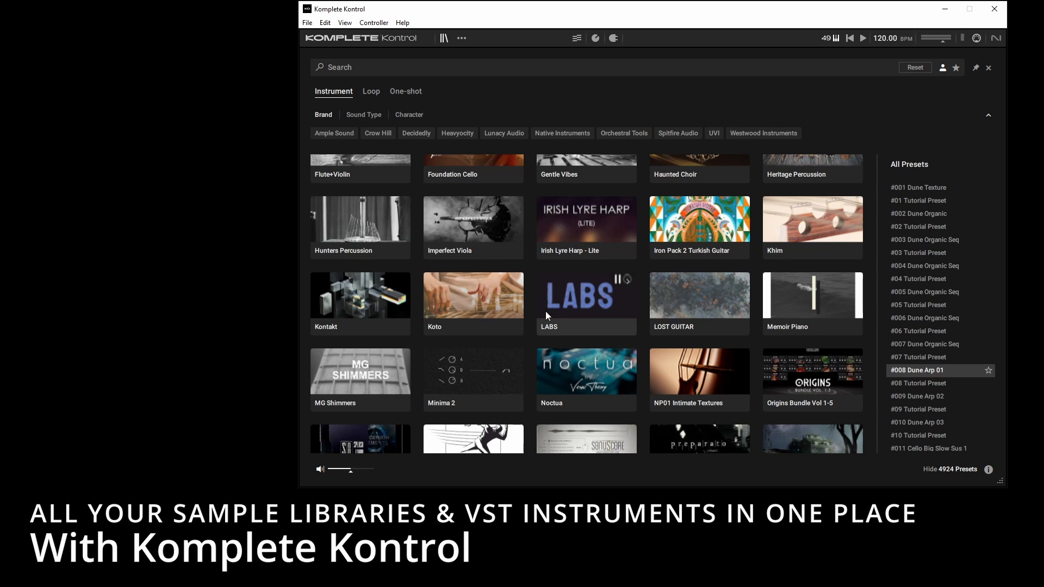
pyautogui.scroll(-3, 546, 313)
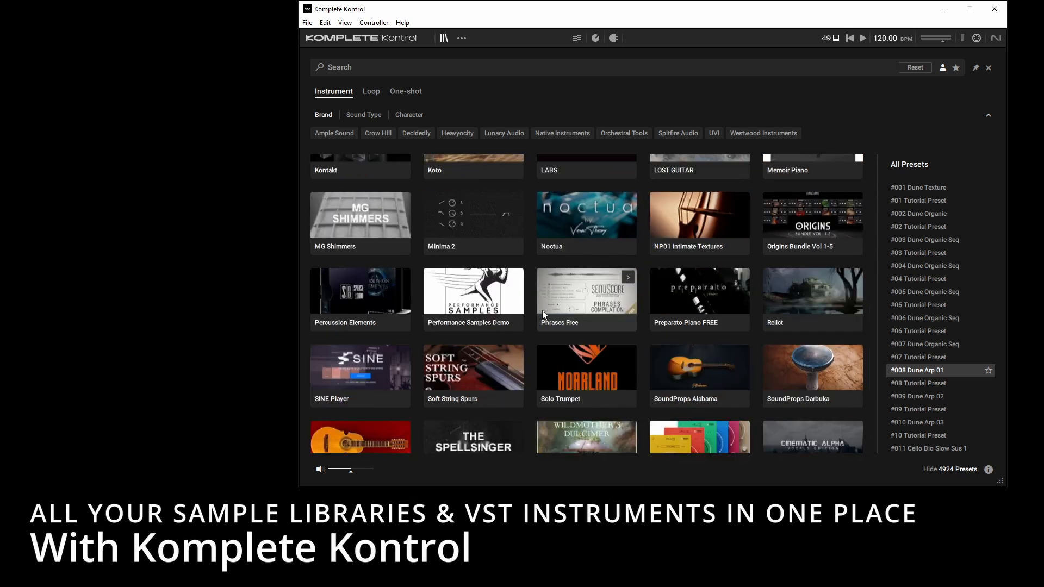
pyautogui.scroll(-3, 542, 304)
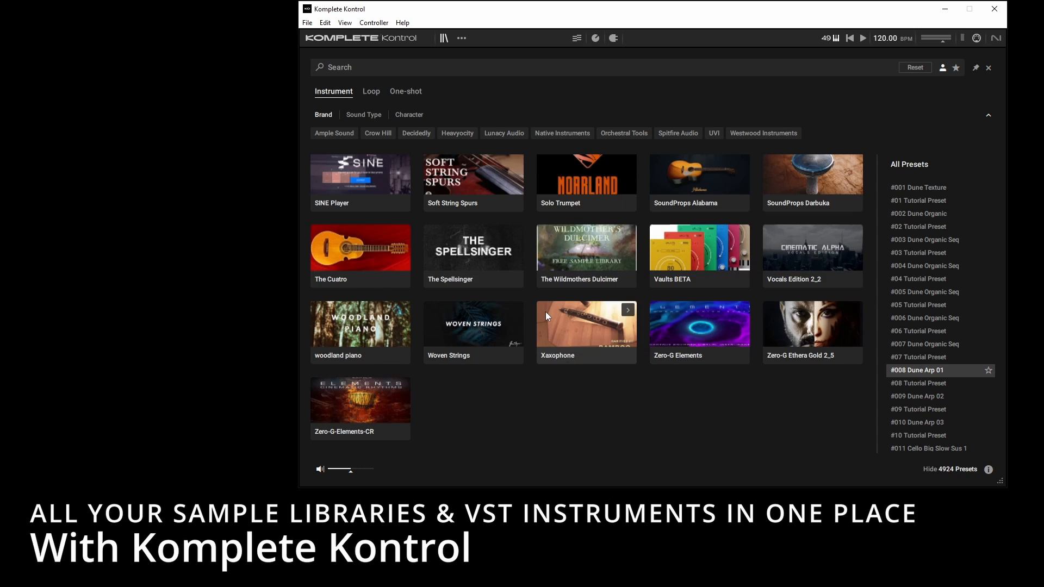
pyautogui.scroll(6, 546, 312)
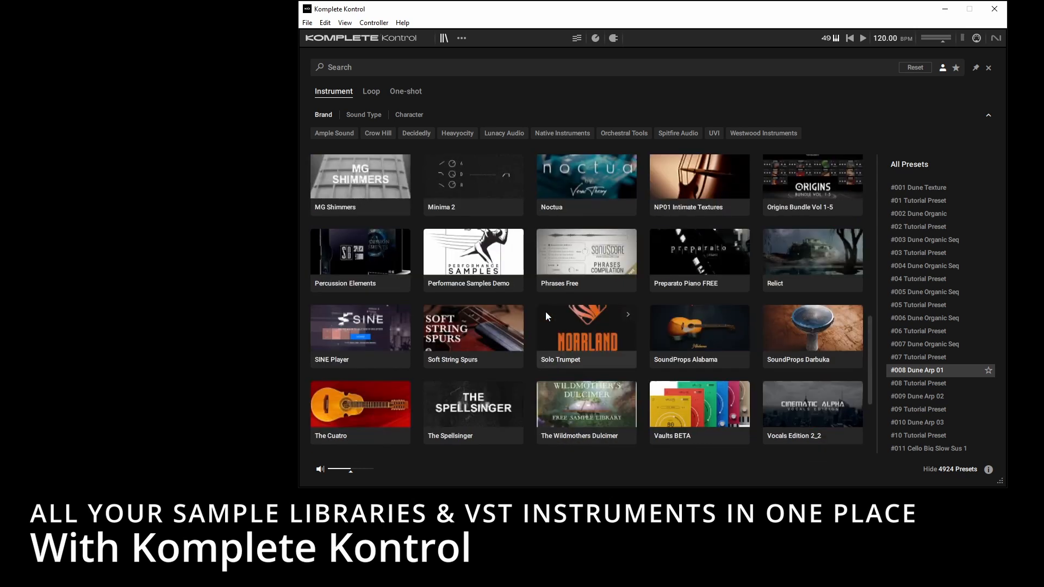
pyautogui.scroll(3, 550, 319)
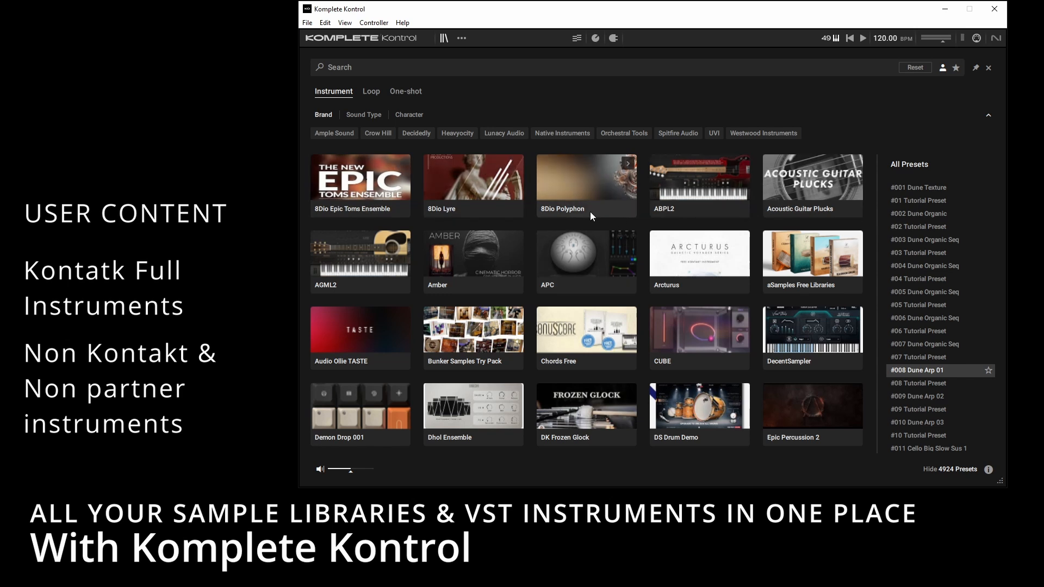
pyautogui.scroll(-1, 592, 229)
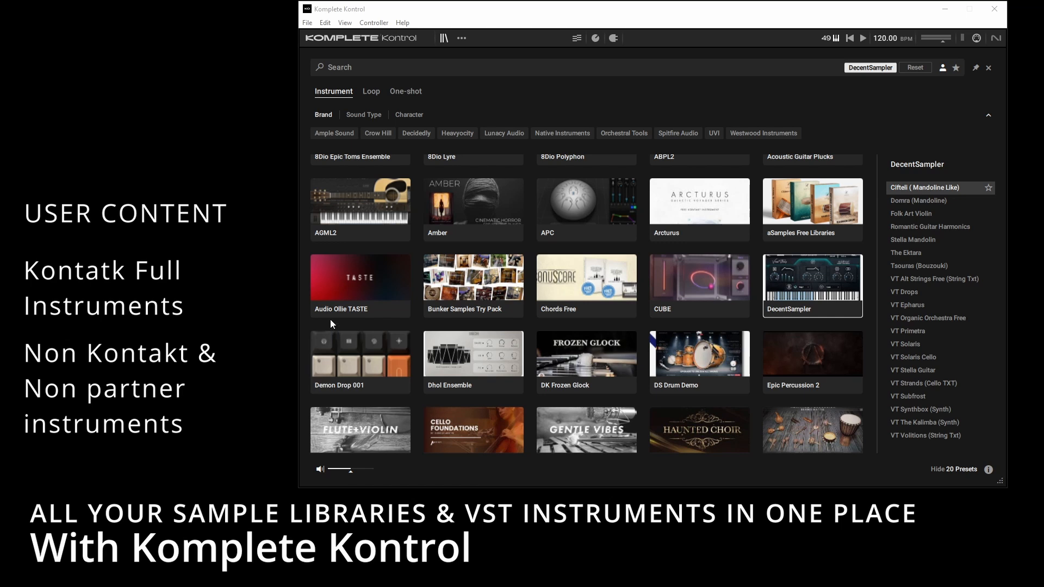
# Step: Examine the factory and user folder locations in the Library preferences, and close the preferences
pyautogui.click(325, 23)
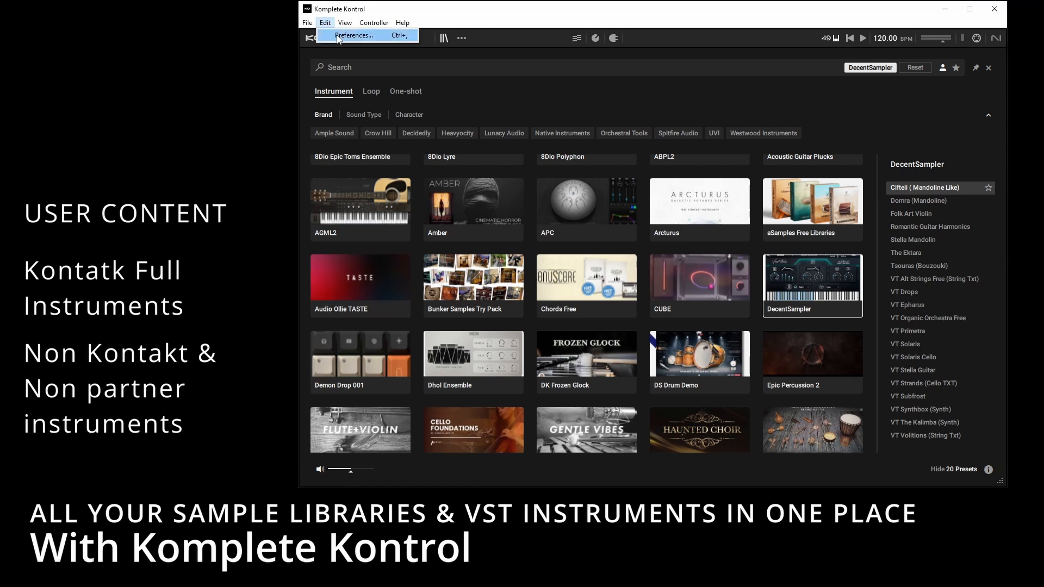
pyautogui.click(338, 36)
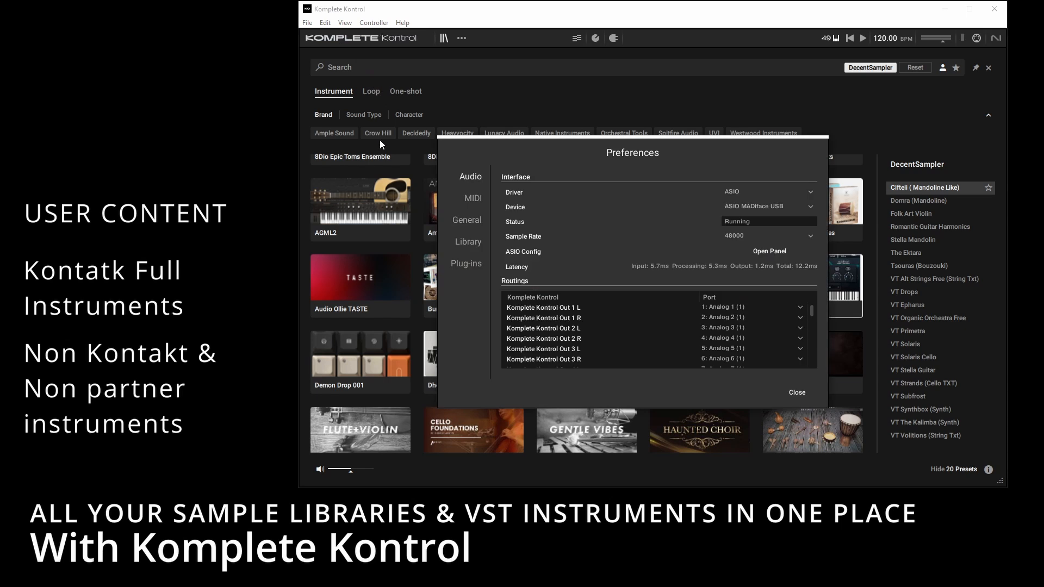
pyautogui.click(466, 242)
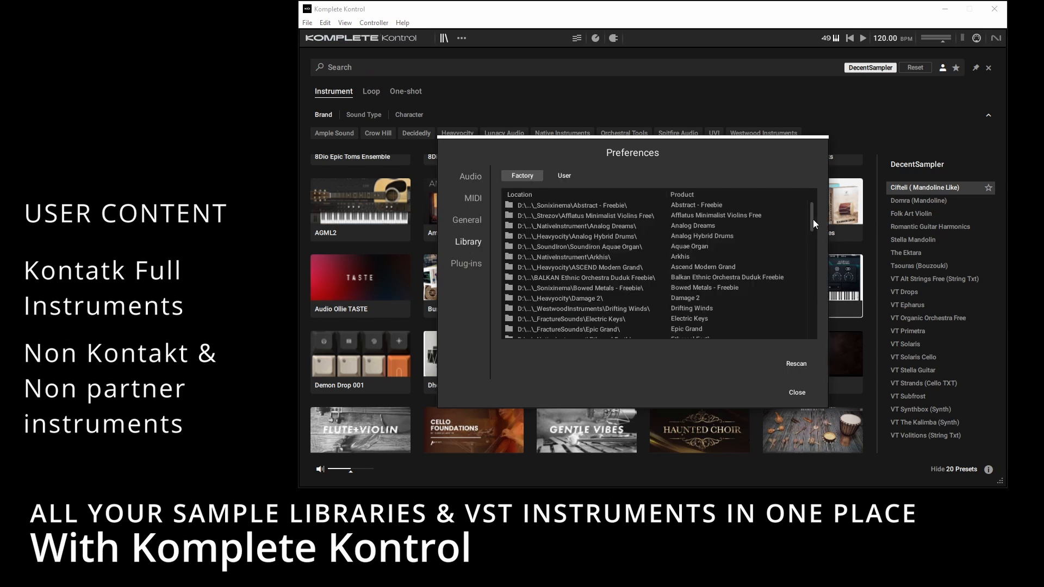
pyautogui.moveTo(814, 220)
pyautogui.mouseDown()
pyautogui.moveTo(815, 338)
pyautogui.moveTo(810, 213)
pyautogui.mouseUp()
pyautogui.click(560, 174)
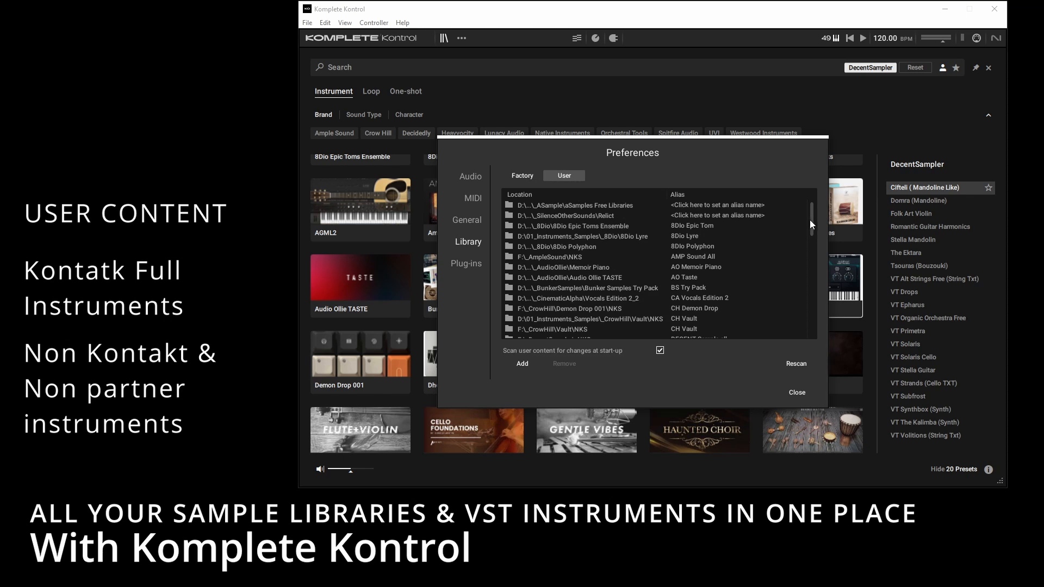
pyautogui.moveTo(811, 220); pyautogui.dragTo(813, 207)
pyautogui.moveTo(814, 214); pyautogui.dragTo(814, 178)
pyautogui.click(796, 395)
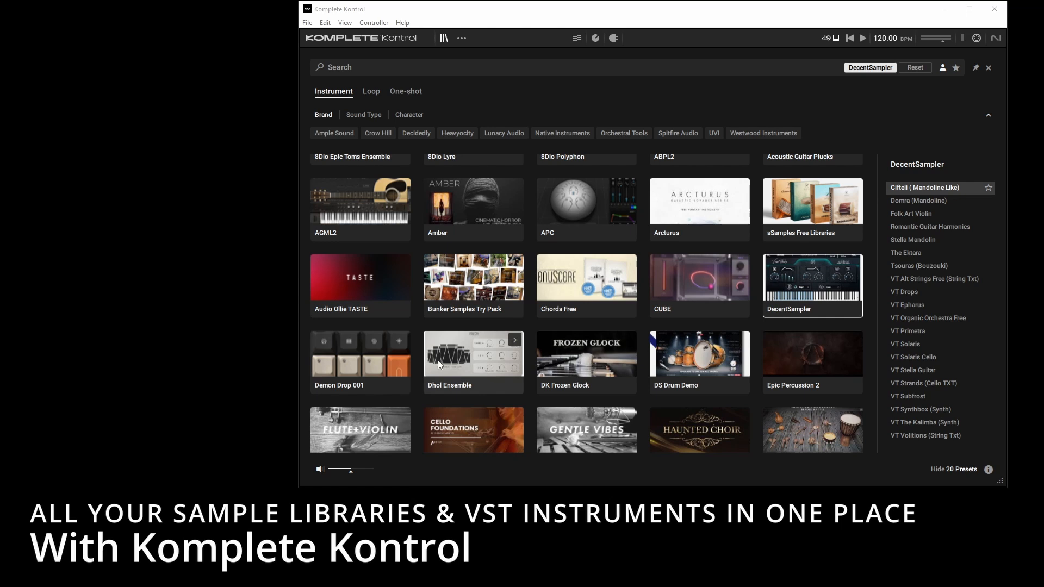
# Step: Remove the Sonuscore Dhol Ensemble folder from the user library locations and refresh the browser's user content
pyautogui.click(456, 360)
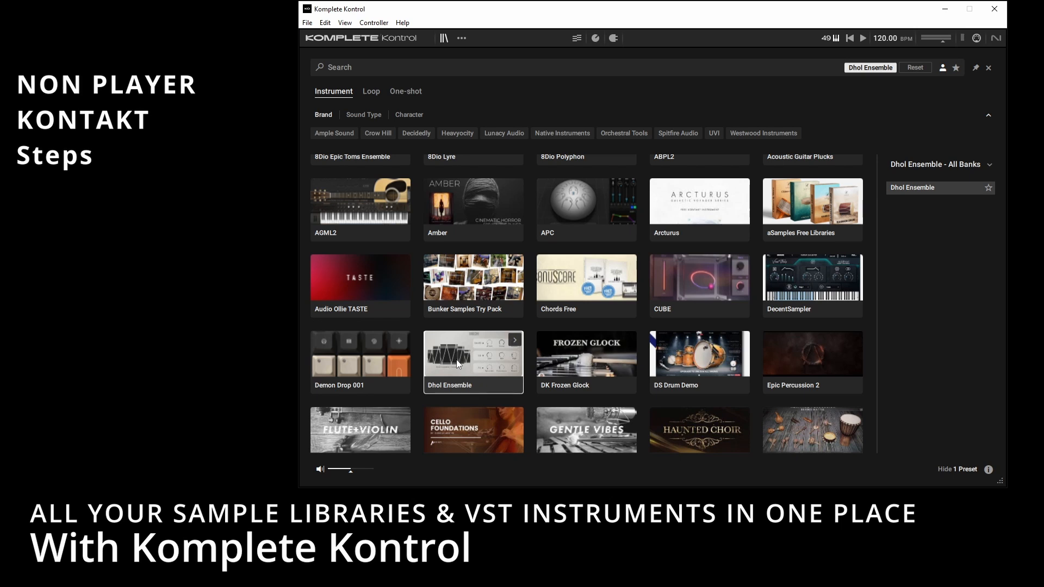
pyautogui.click(308, 23)
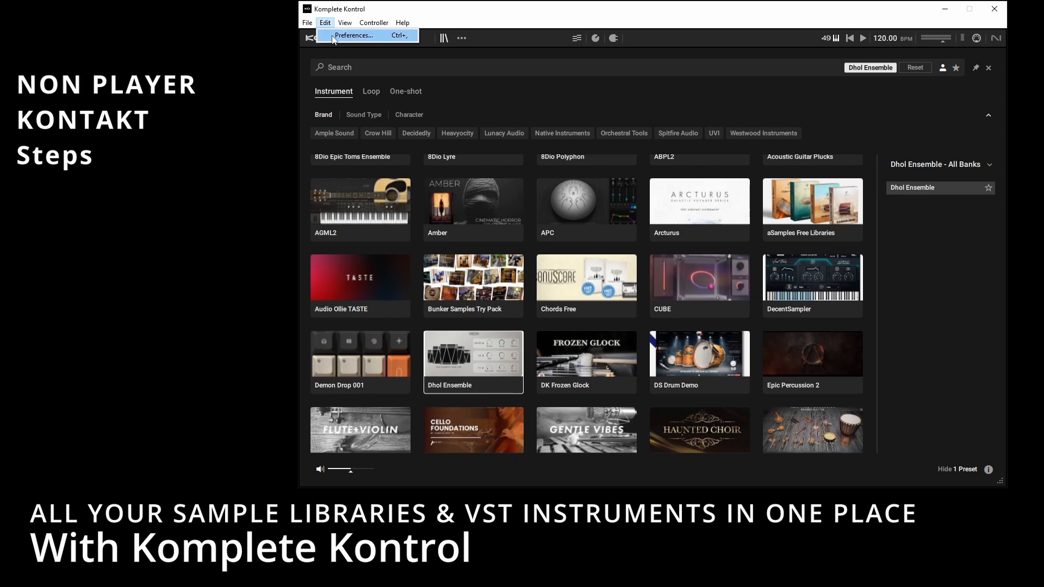
pyautogui.click(333, 37)
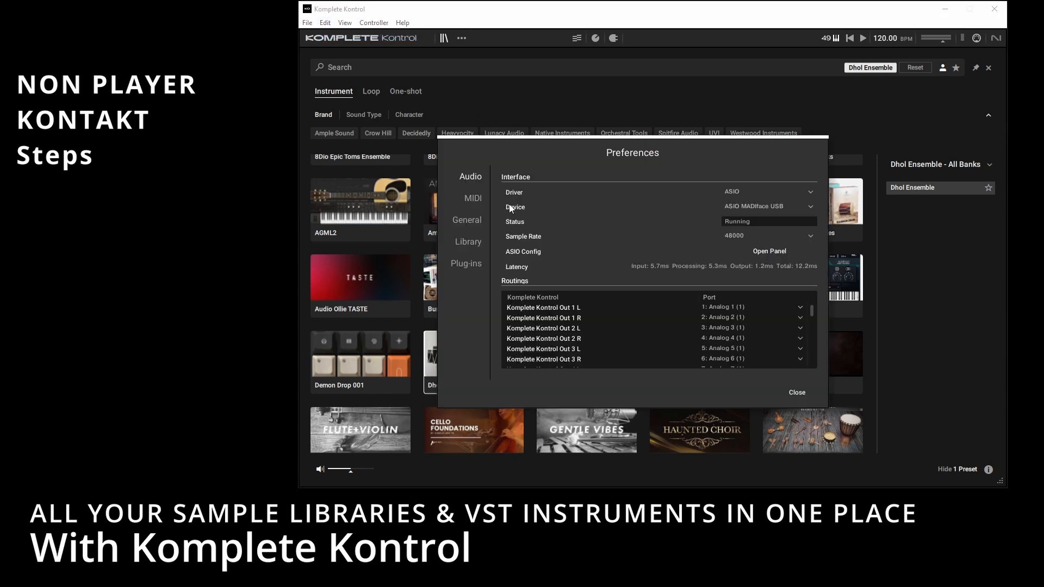
pyautogui.click(472, 241)
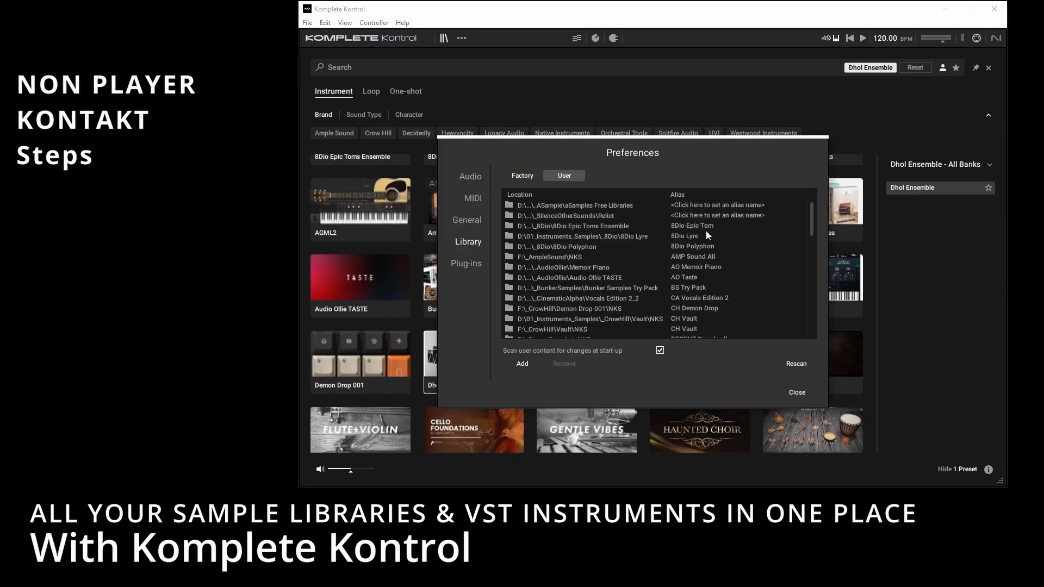
pyautogui.moveTo(811, 217); pyautogui.dragTo(817, 312)
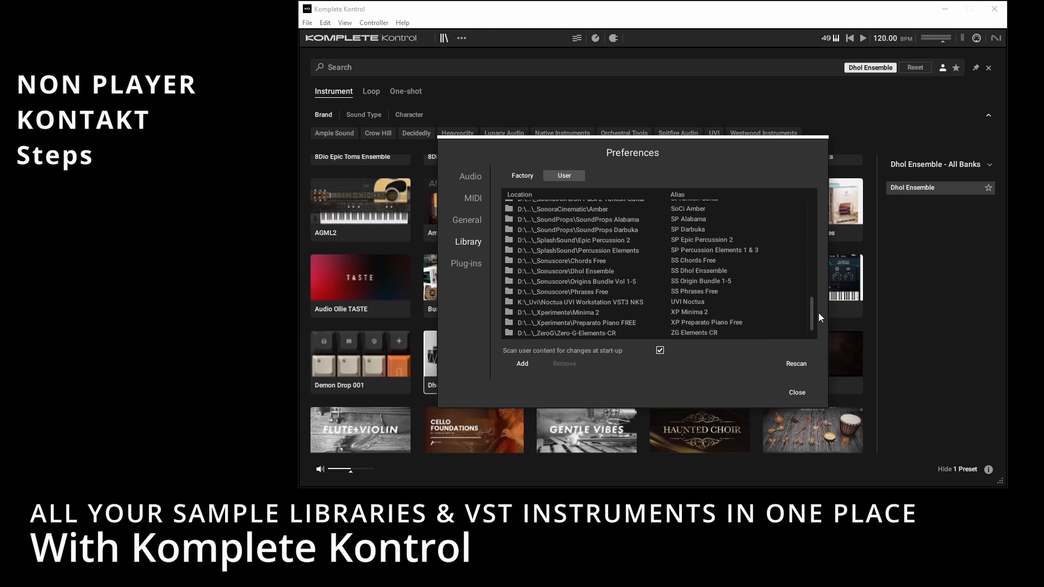
pyautogui.click(693, 270)
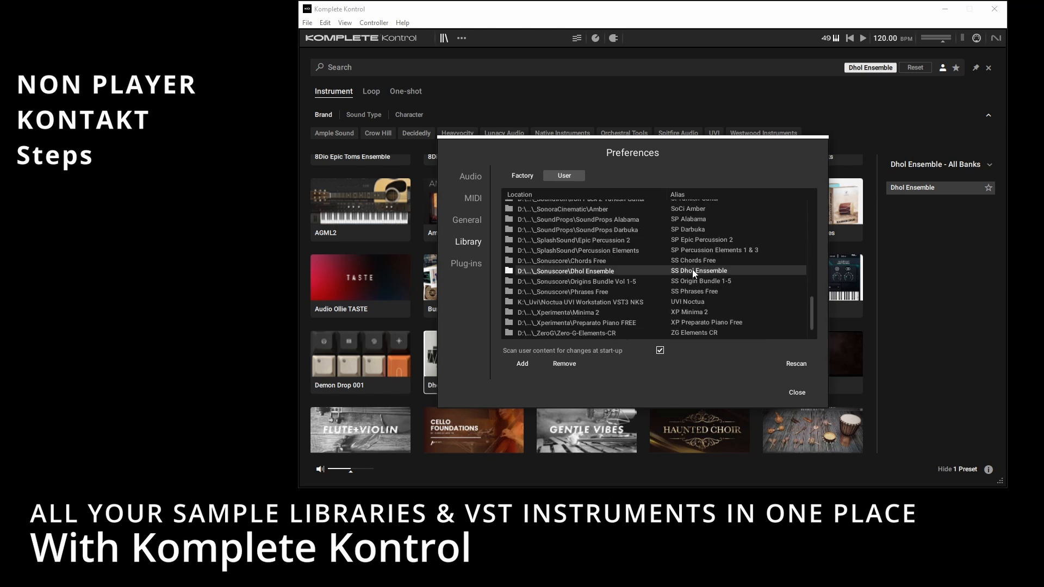
pyautogui.click(556, 365)
pyautogui.click(797, 393)
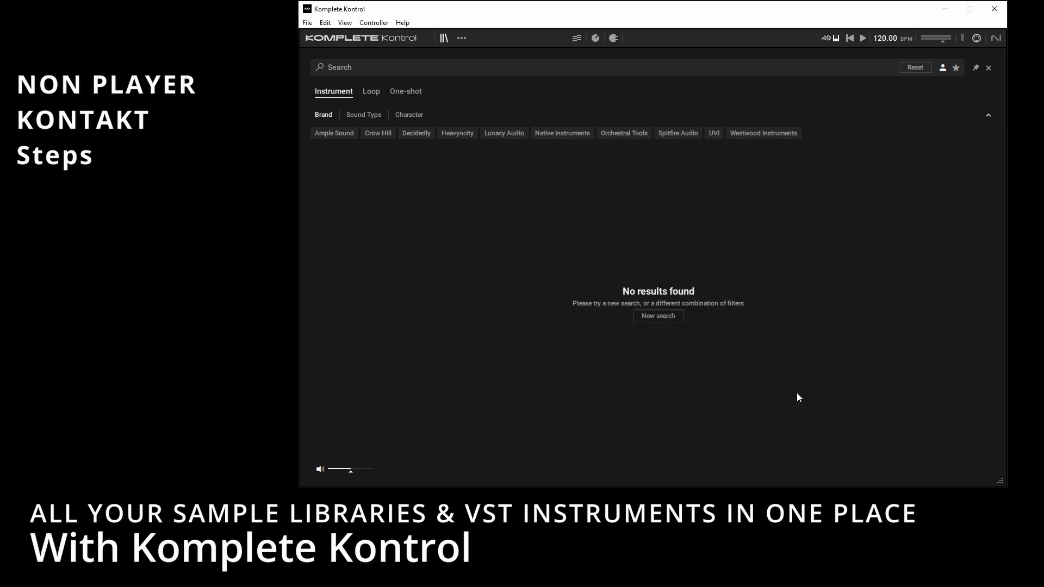
pyautogui.click(944, 70)
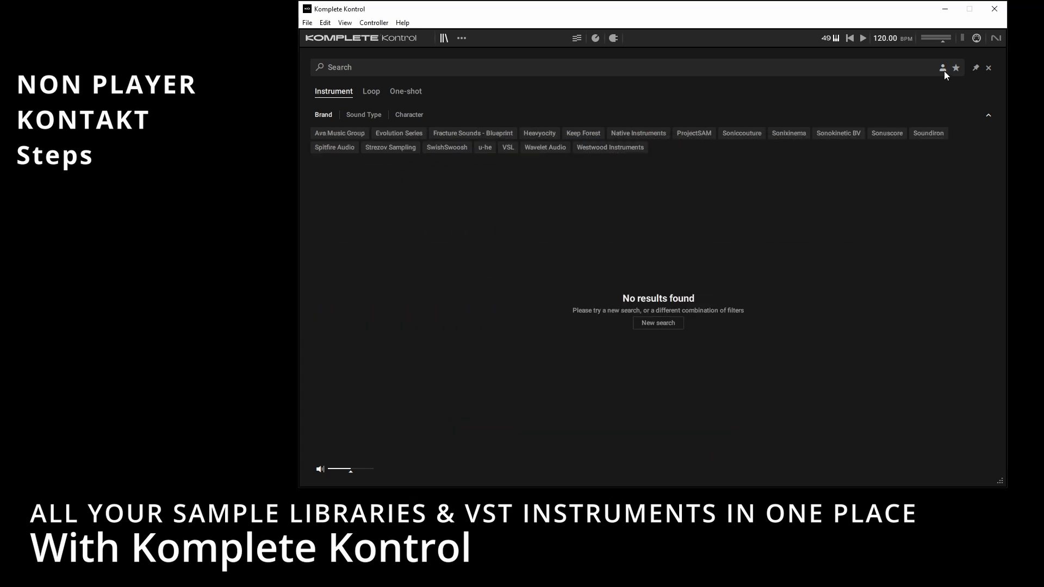
pyautogui.click(942, 68)
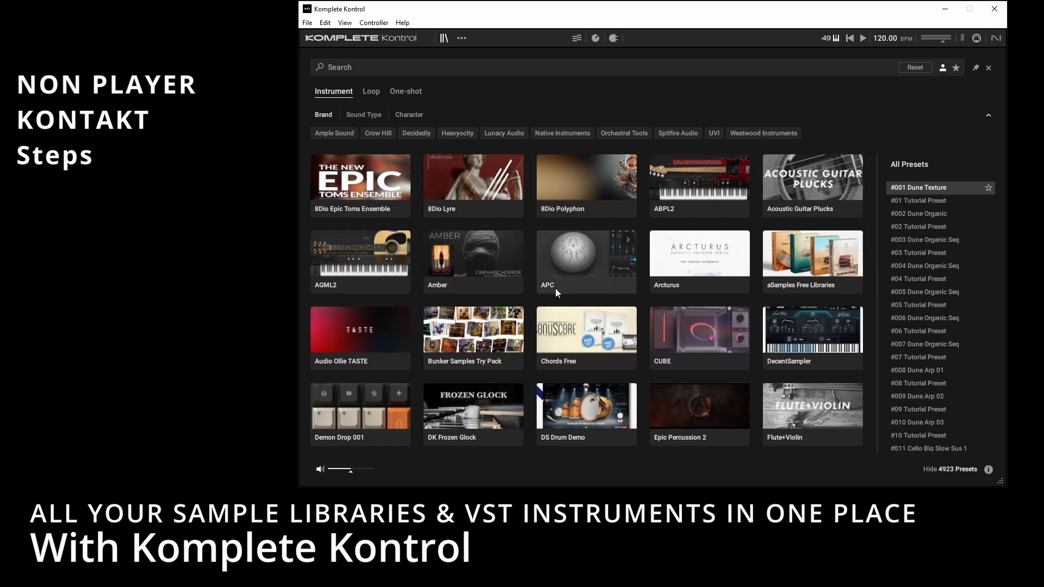
# Step: Switch to Kontakt and open the Import Content settings for custom libraries
pyautogui.scroll(-2, 552, 291)
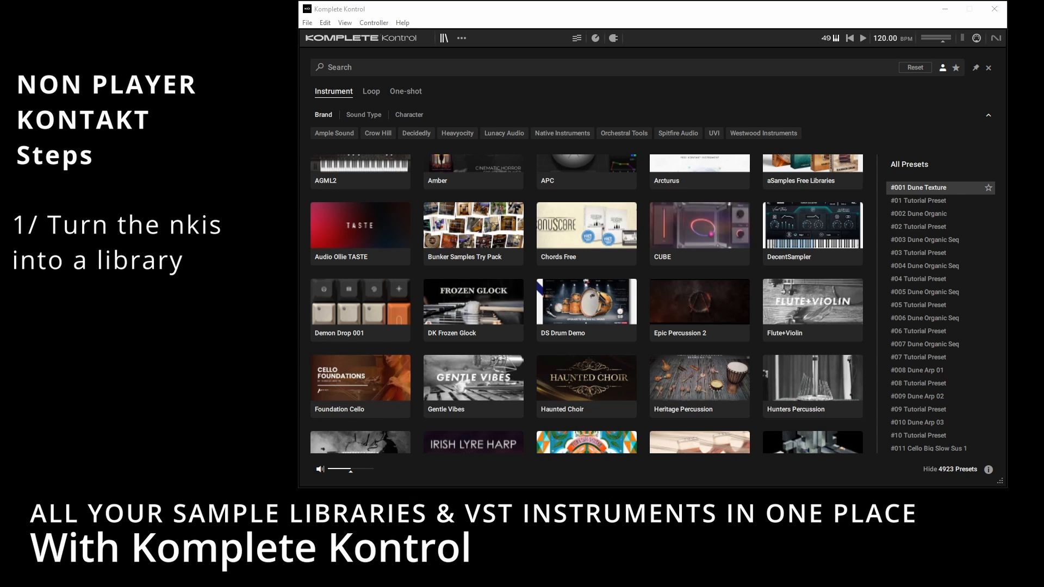
pyautogui.moveTo(431, 43); pyautogui.dragTo(570, 0)
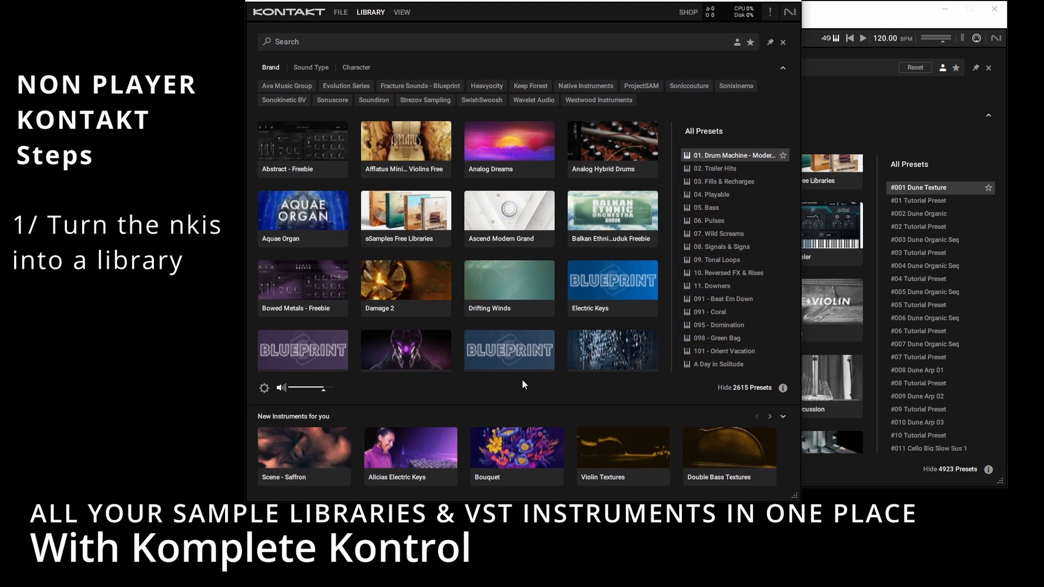
pyautogui.click(263, 388)
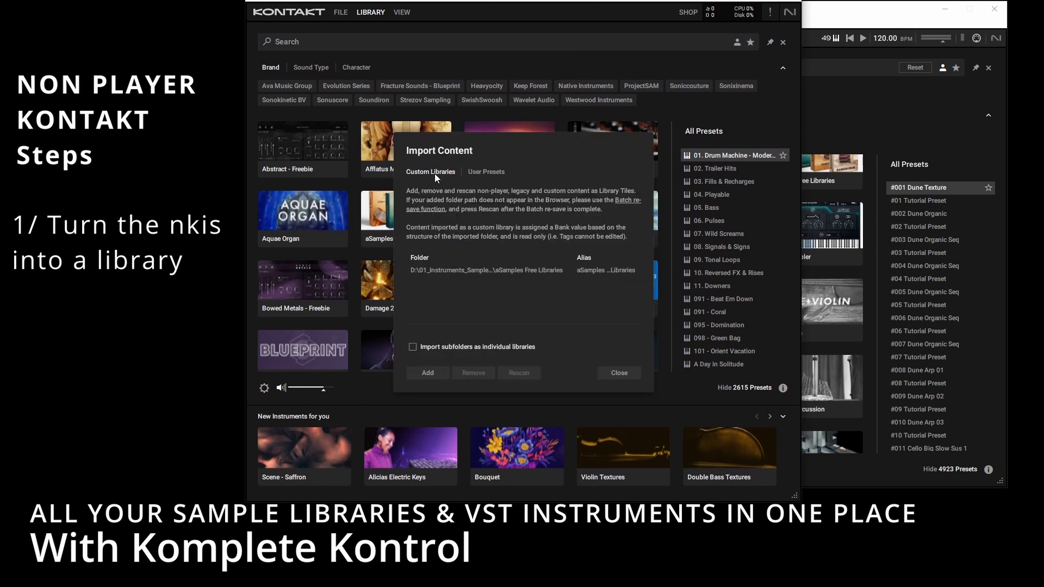
# Step: Start adding a custom library and select the Dhol Ensemble folder in D:\01_Instruments_Samples\_Sonuscore
pyautogui.click(438, 372)
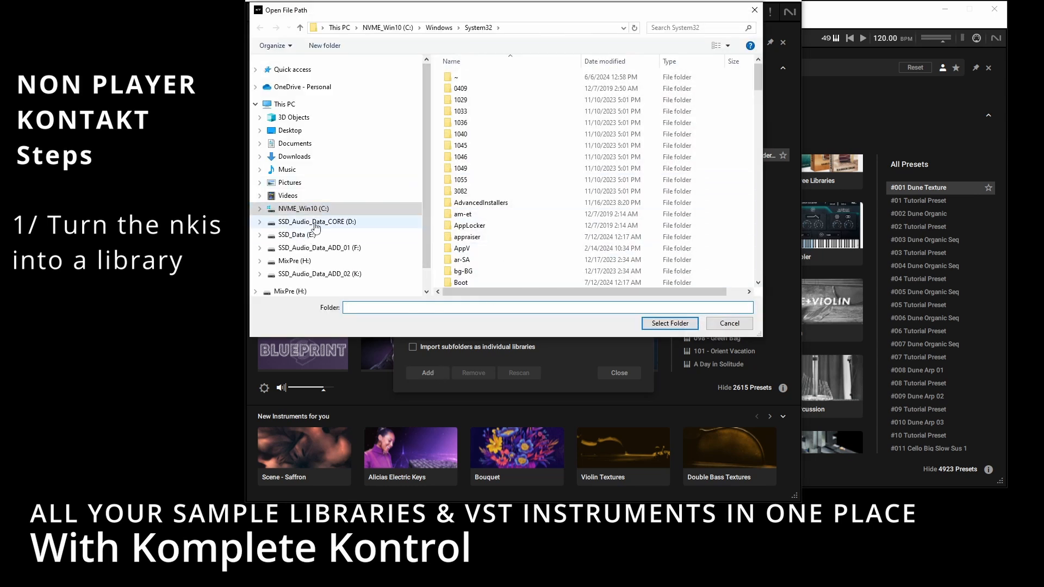
pyautogui.click(315, 223)
pyautogui.doubleClick(484, 89)
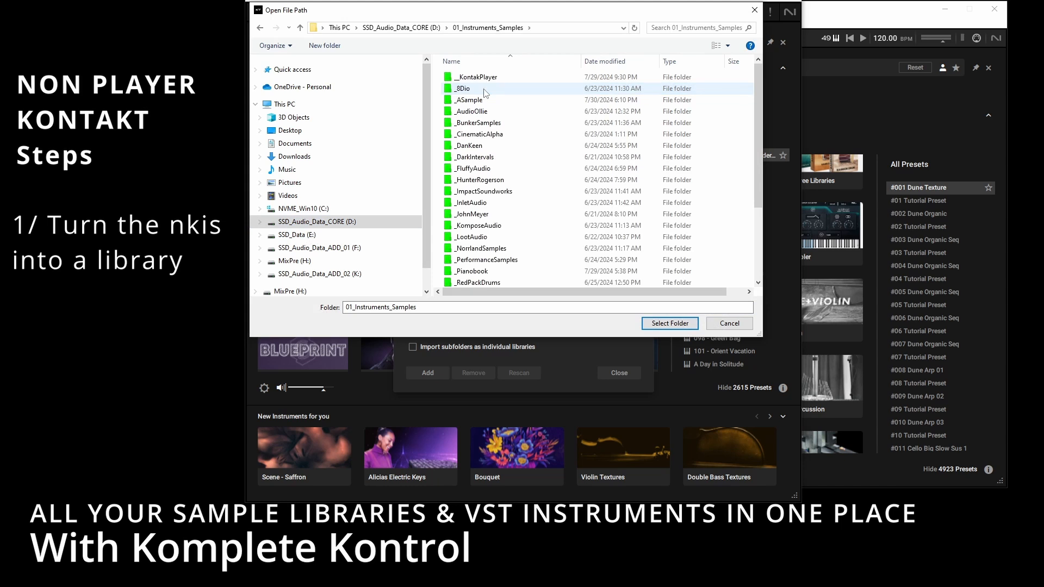
pyautogui.scroll(-2, 519, 181)
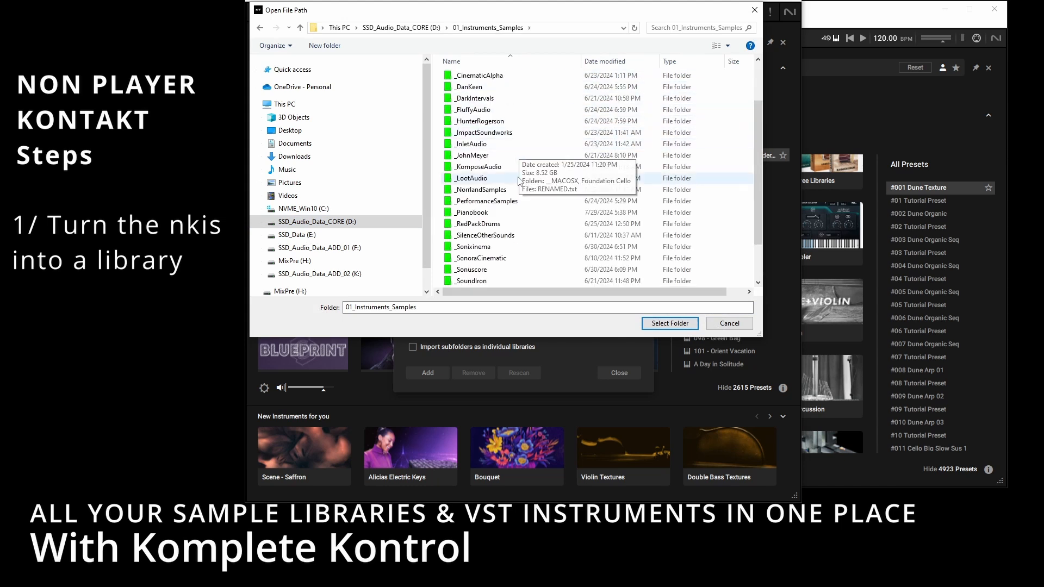
pyautogui.scroll(-2, 517, 190)
pyautogui.doubleClick(508, 217)
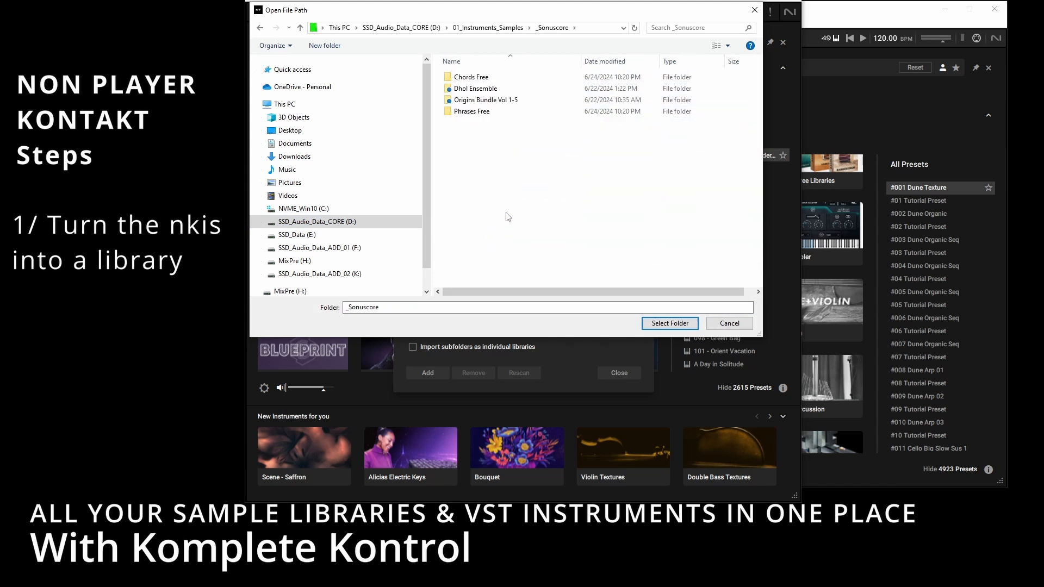
pyautogui.click(488, 90)
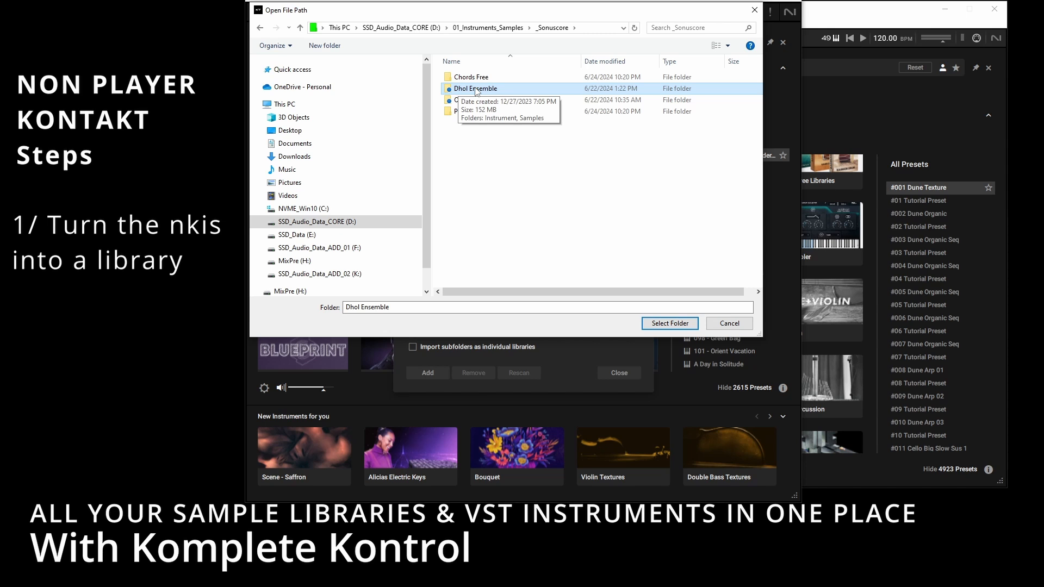
# Step: Examine the contents of the Dhol Ensemble folder and its Instrument subfolder, and return to the _Sonuscore folder
pyautogui.doubleClick(477, 89)
pyautogui.hotkey('alt', 'Left')
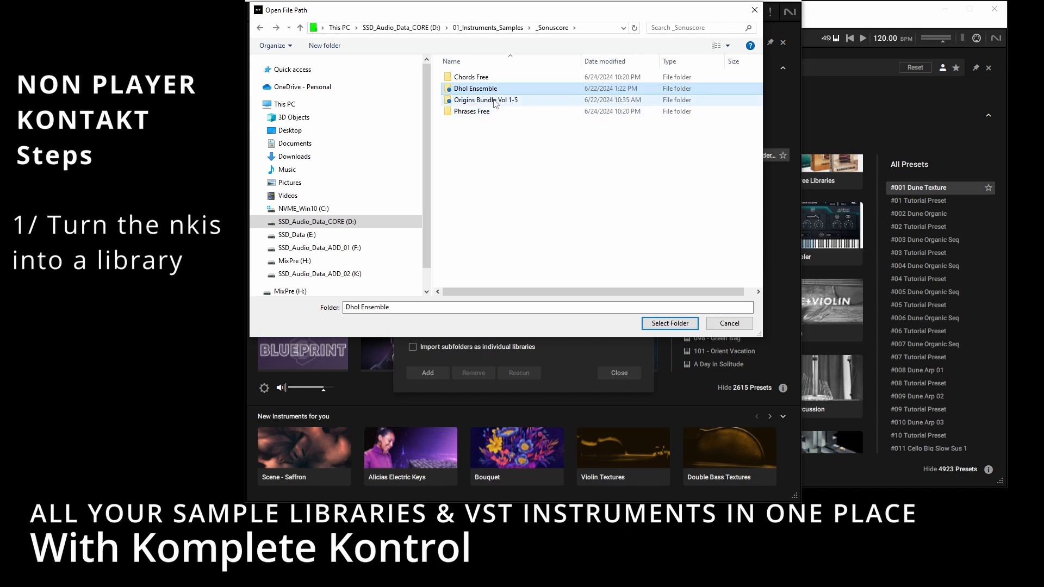
pyautogui.click(494, 100)
pyautogui.click(481, 89)
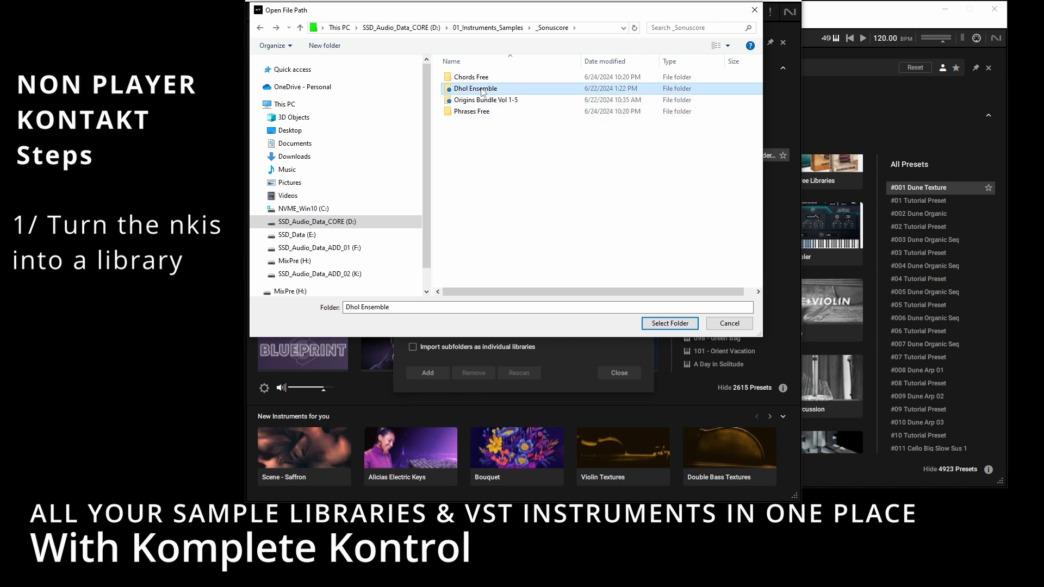
pyautogui.doubleClick(482, 90)
pyautogui.doubleClick(482, 79)
pyautogui.hotkey('alt', 'Left')
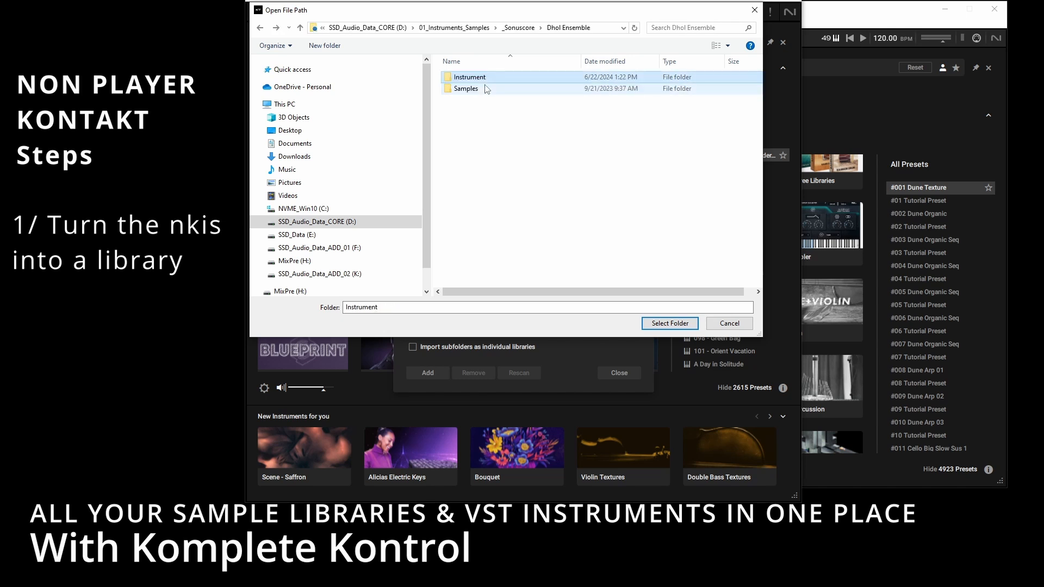
pyautogui.hotkey('alt', 'Left')
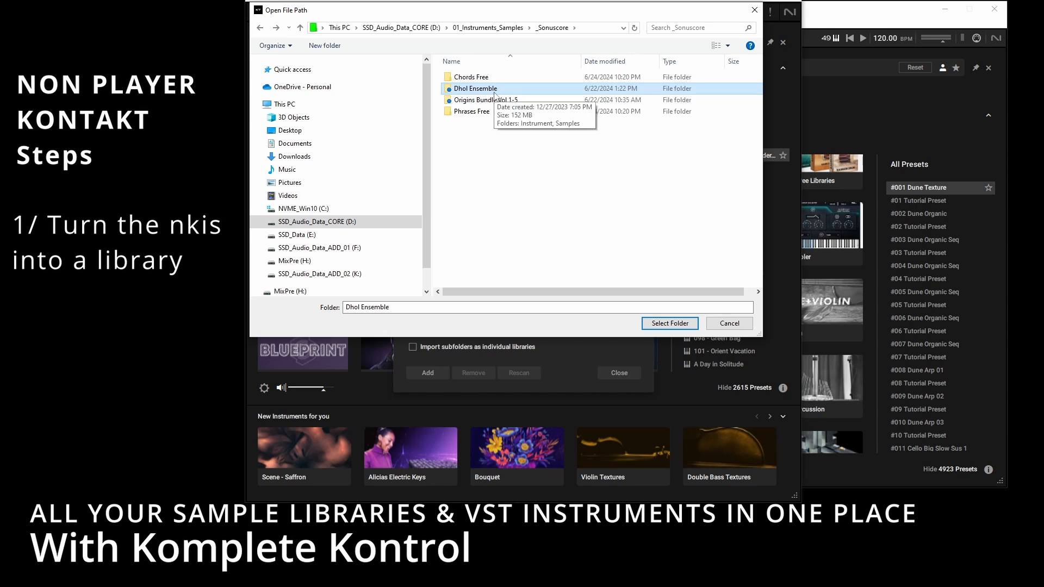
# Step: Import the Dhol Ensemble folder as a custom Kontakt library, and select its tile in the library browser
pyautogui.click(666, 324)
pyautogui.click(522, 285)
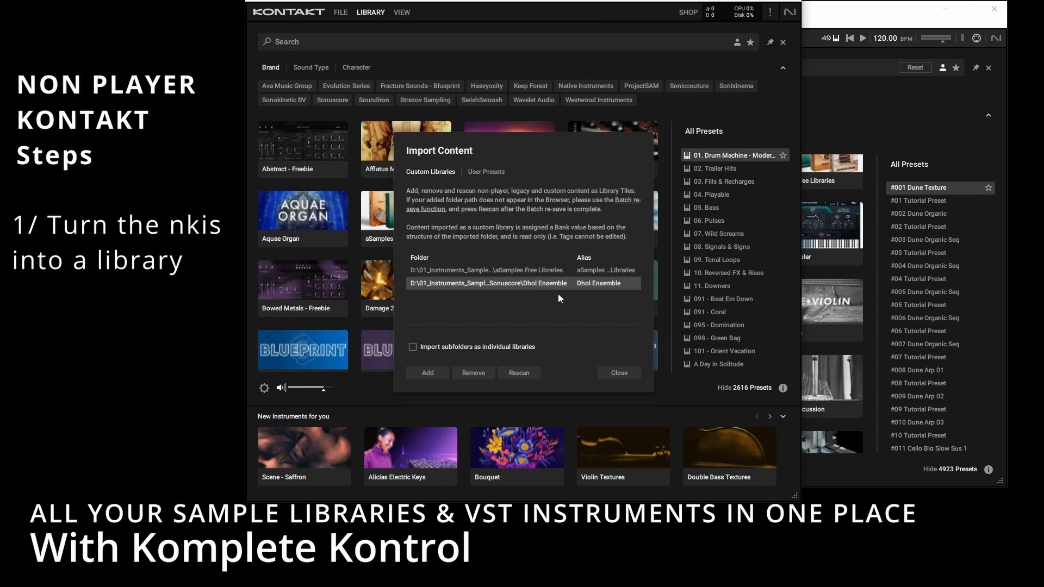
pyautogui.click(620, 373)
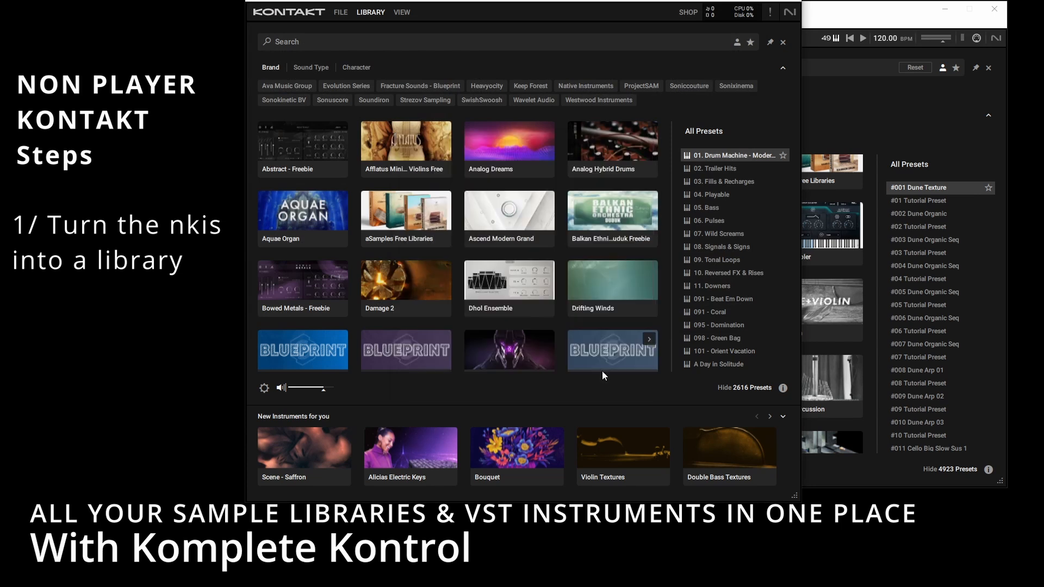
pyautogui.click(508, 290)
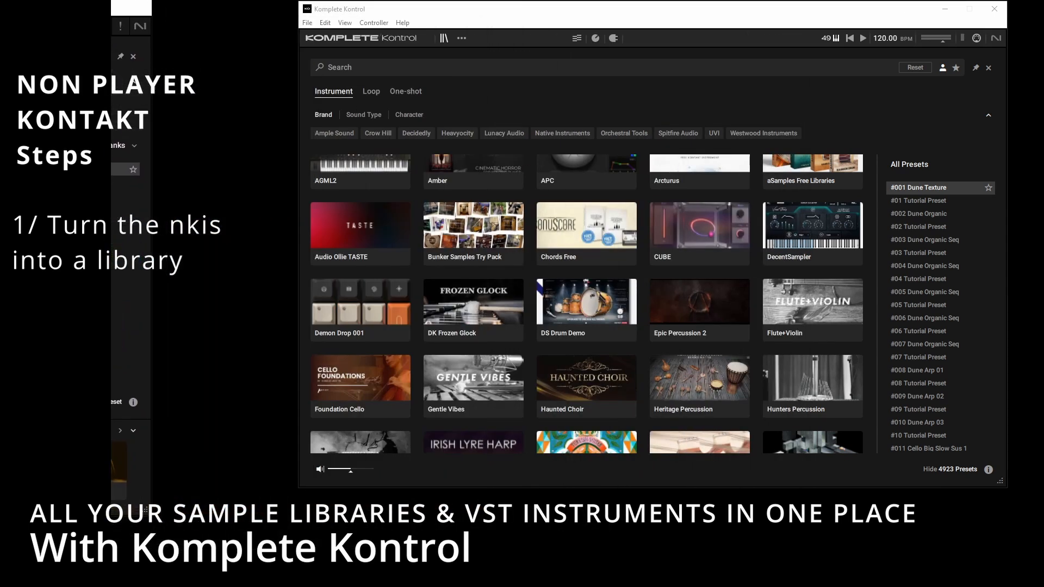
# Step: Switch to Komplete Kontrol and open the user folder locations in the Library preferences
pyautogui.click(308, 24)
pyautogui.moveTo(326, 24)
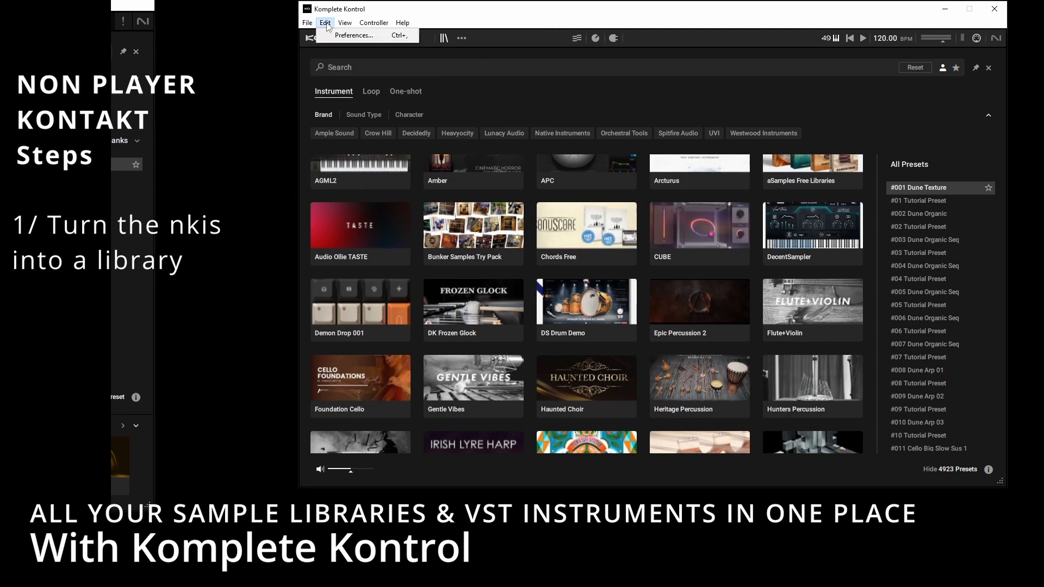
pyautogui.click(353, 35)
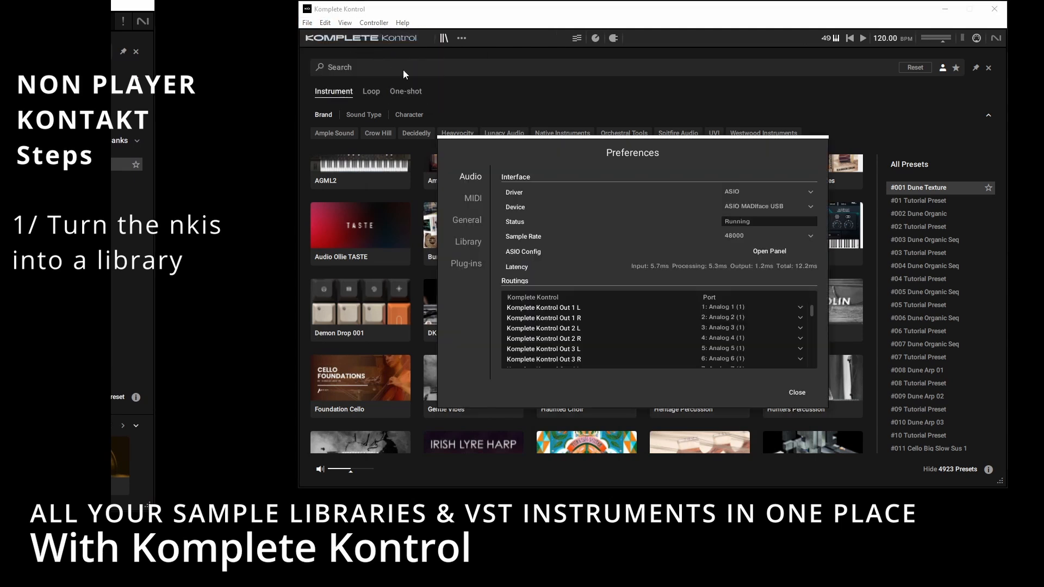
pyautogui.click(472, 243)
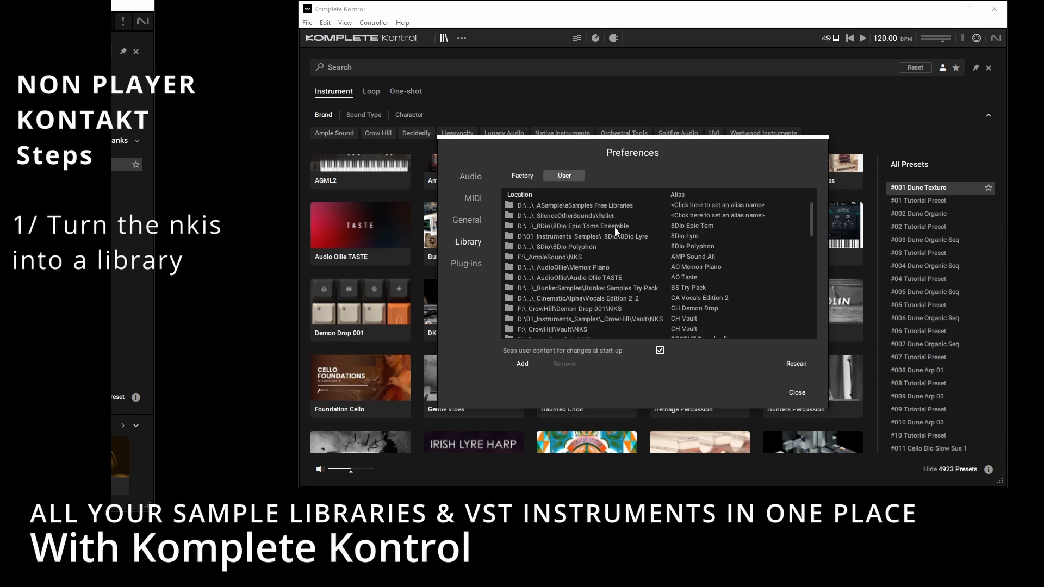
# Step: Add the Dhol Ensemble folder from D:\01_Instruments_Samples\_Sonuscore to the user library locations
pyautogui.click(522, 363)
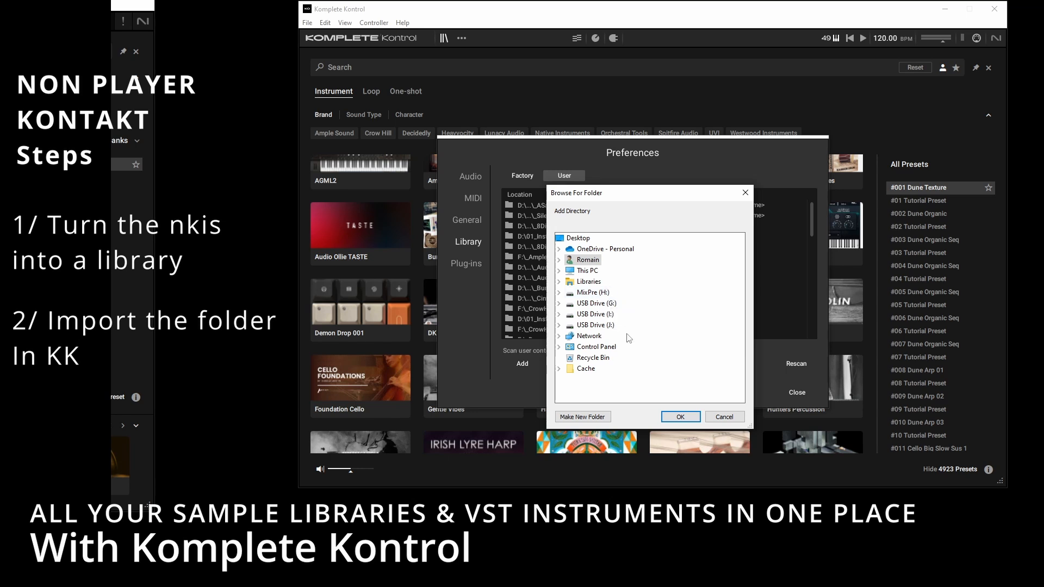
pyautogui.click(559, 271)
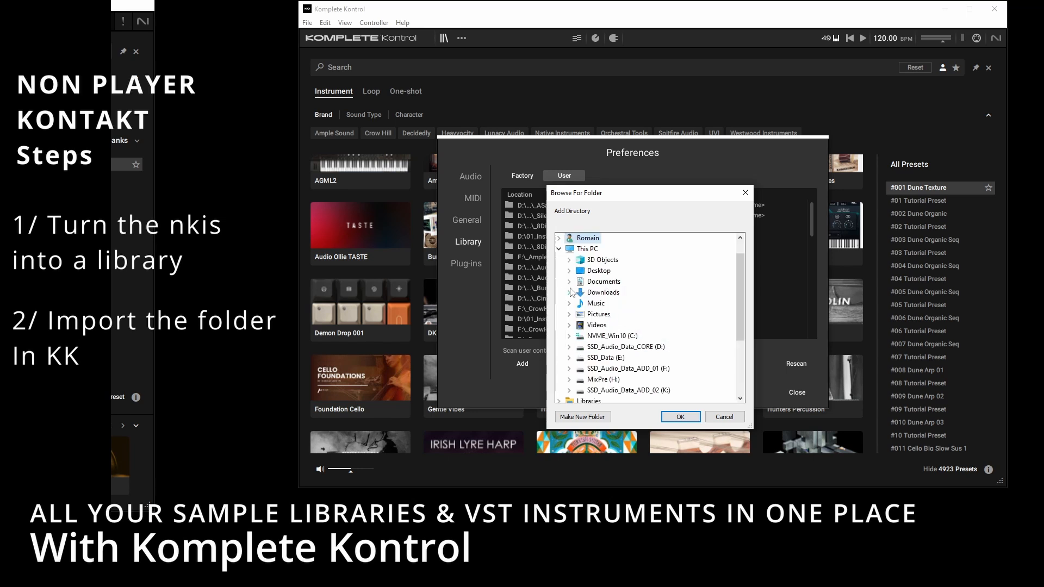
pyautogui.click(570, 281)
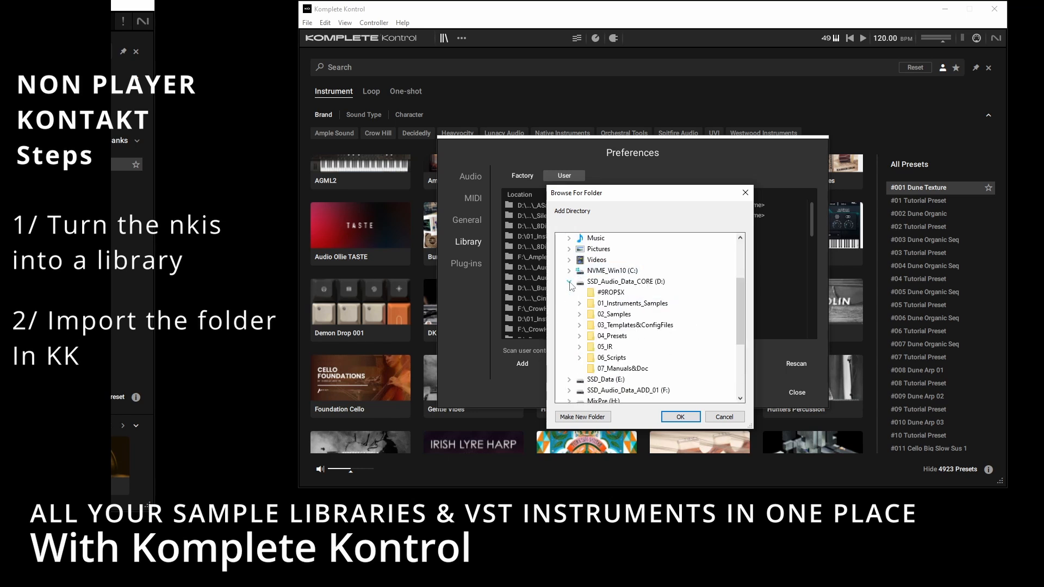
pyautogui.click(579, 304)
pyautogui.scroll(-3, 666, 327)
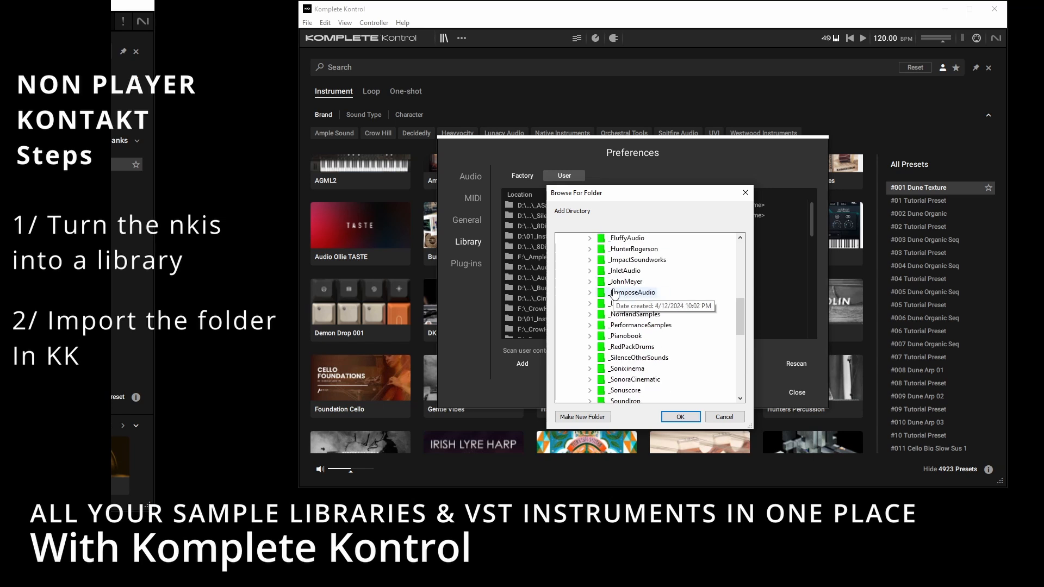
pyautogui.scroll(-1, 666, 326)
pyautogui.click(590, 359)
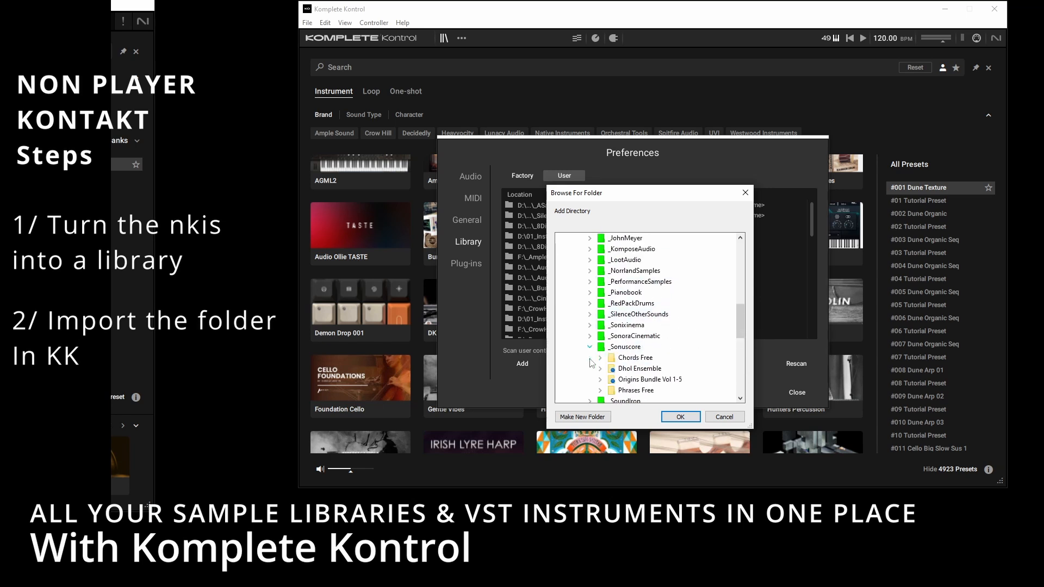
pyautogui.doubleClick(640, 336)
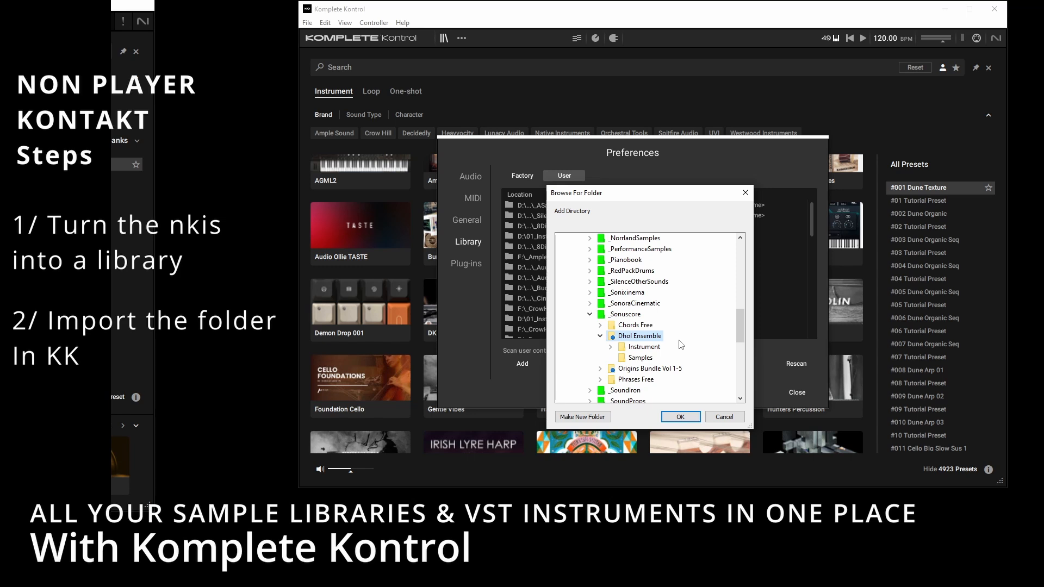
pyautogui.click(680, 417)
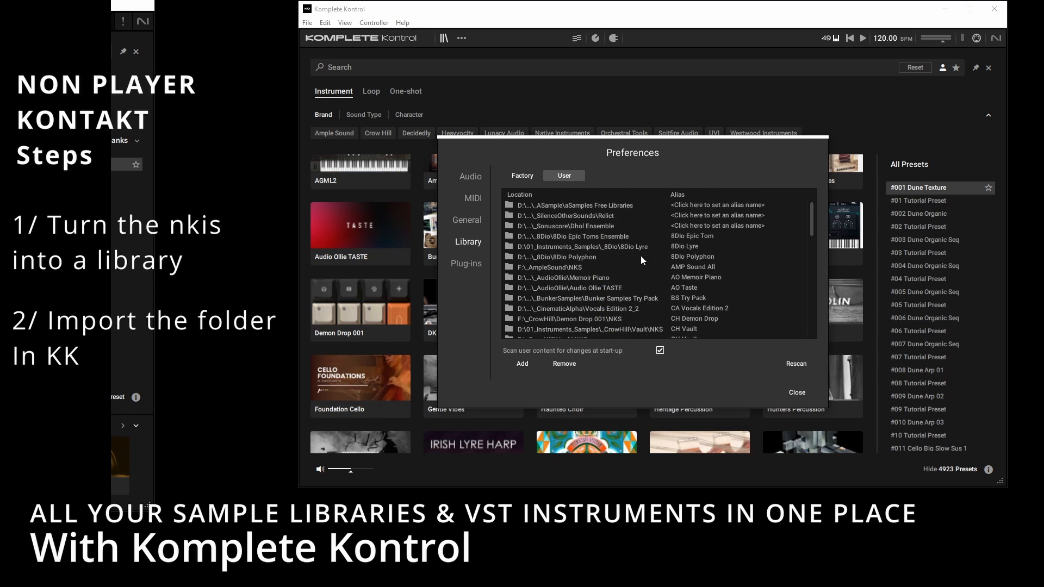
# Step: Set the alias of the Dhol Ensemble location to SS Dhol and close the preferences
pyautogui.click(605, 226)
pyautogui.click(685, 224)
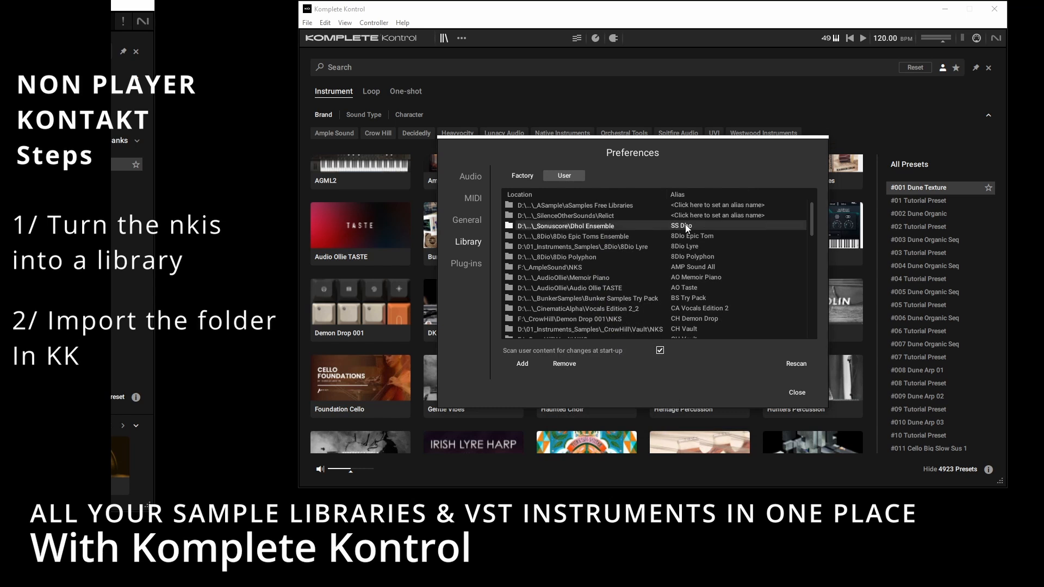
pyautogui.write('SS Dhol')
pyautogui.click(712, 237)
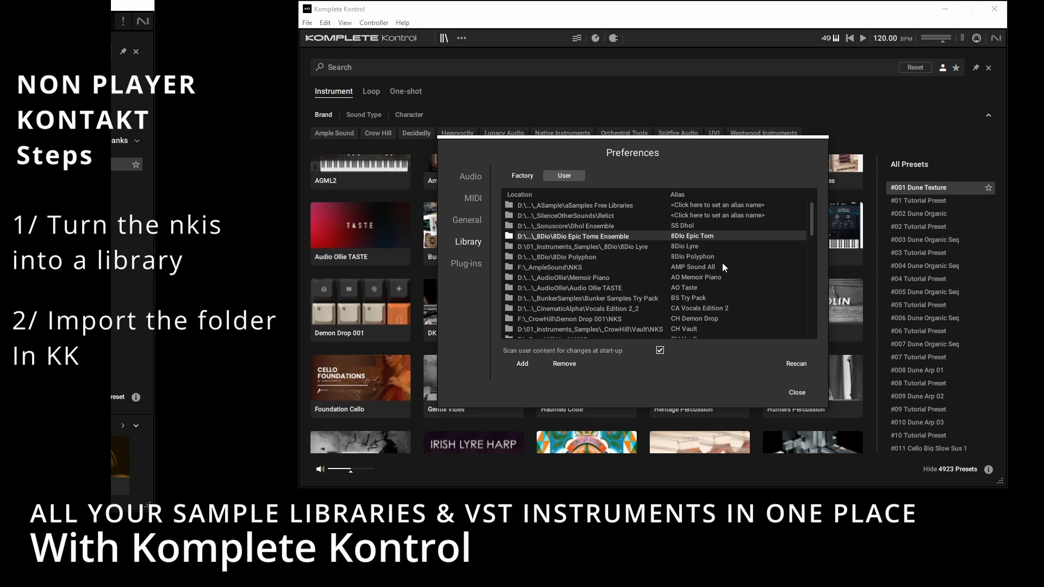
pyautogui.click(793, 392)
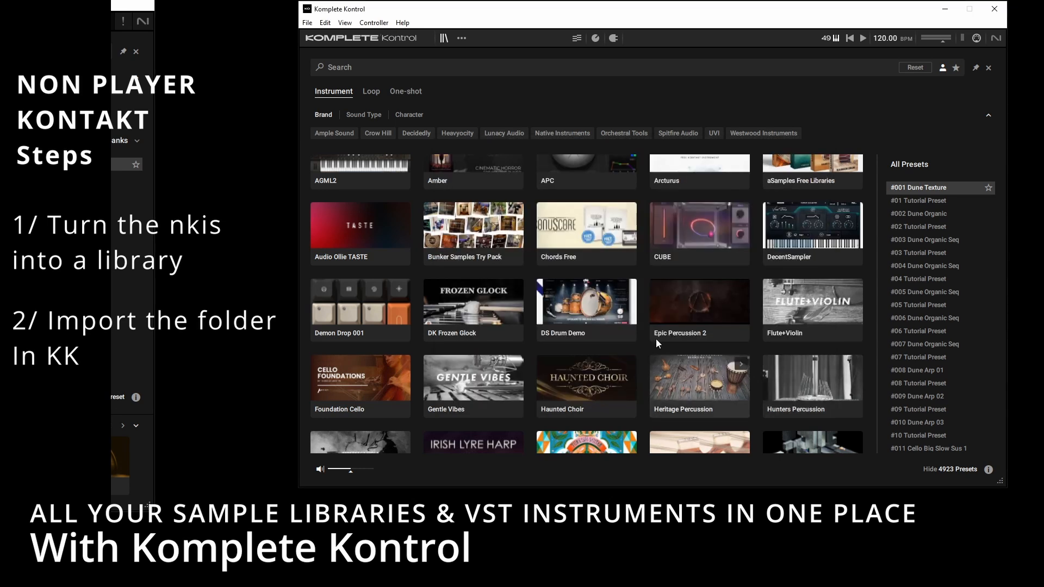
# Step: Look for Dhol Ensemble among the user instruments, and check its folder location and alias in the Library preferences
pyautogui.scroll(-1, 636, 328)
pyautogui.scroll(-1, 645, 330)
pyautogui.scroll(2, 647, 333)
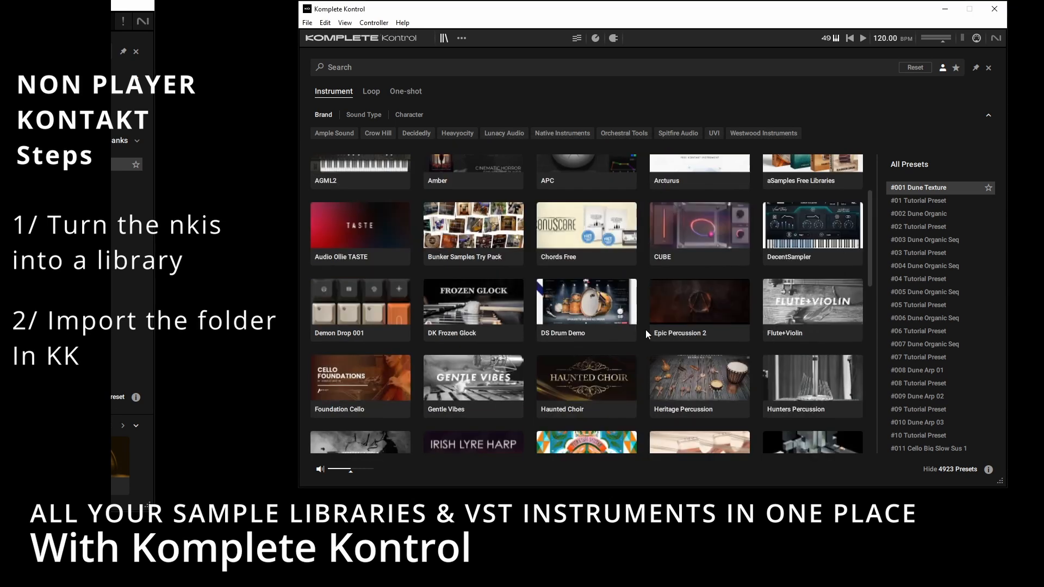
pyautogui.scroll(1, 646, 329)
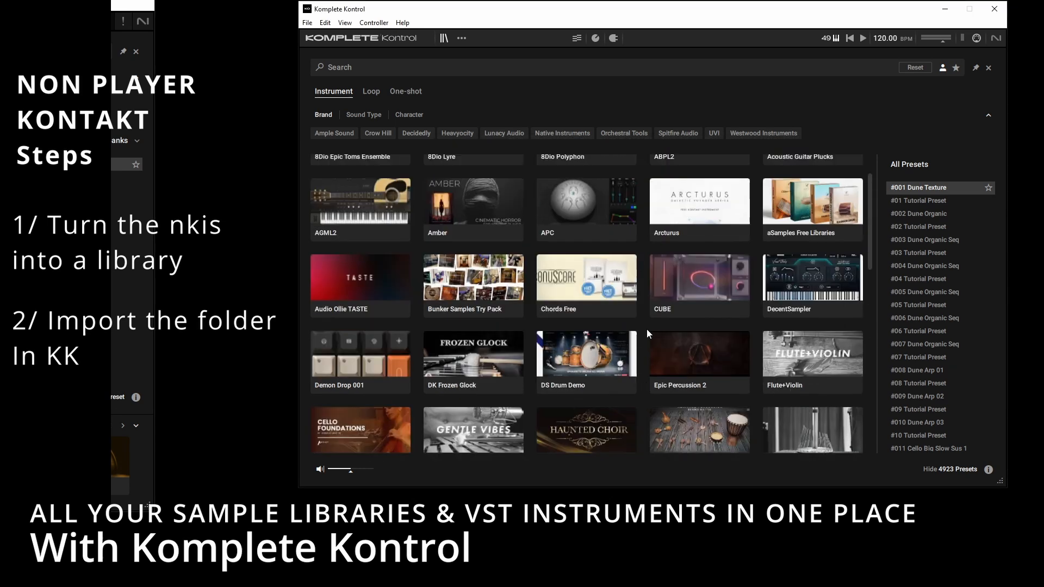
pyautogui.click(326, 24)
pyautogui.click(338, 34)
pyautogui.click(467, 239)
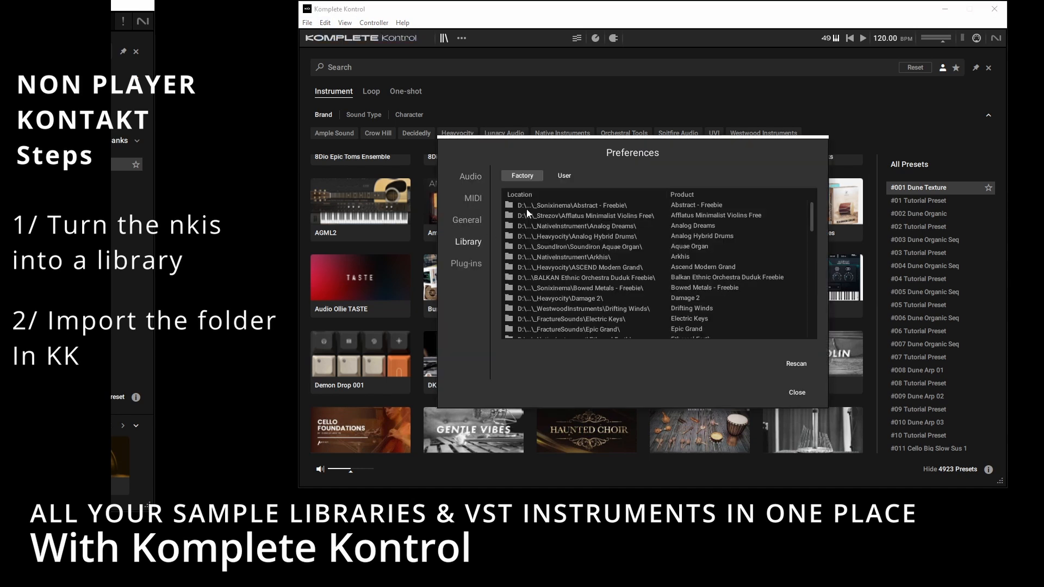
pyautogui.click(561, 178)
pyautogui.click(706, 268)
pyautogui.scroll(-2, 707, 298)
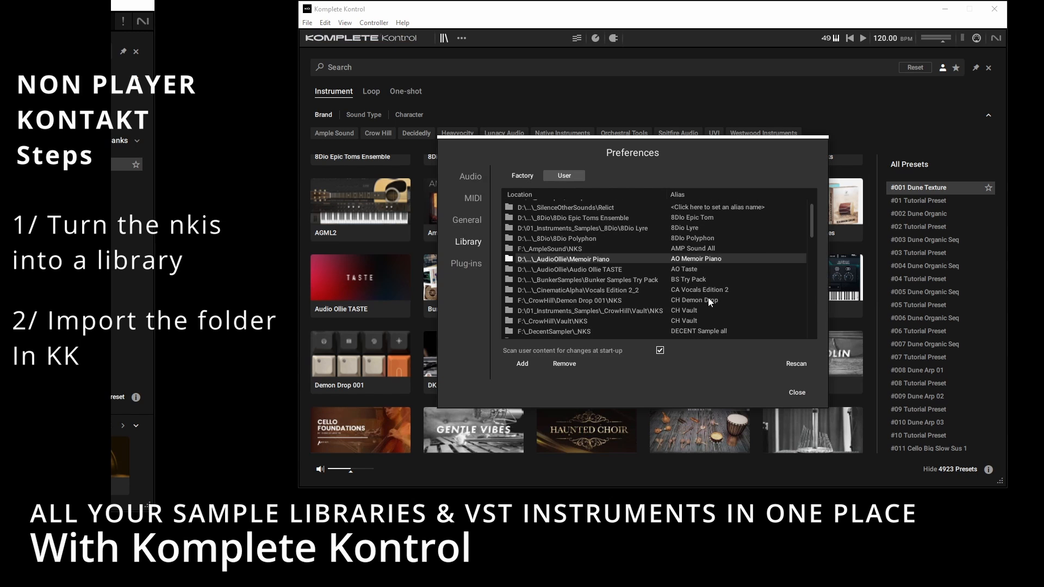
pyautogui.moveTo(811, 230); pyautogui.dragTo(811, 322)
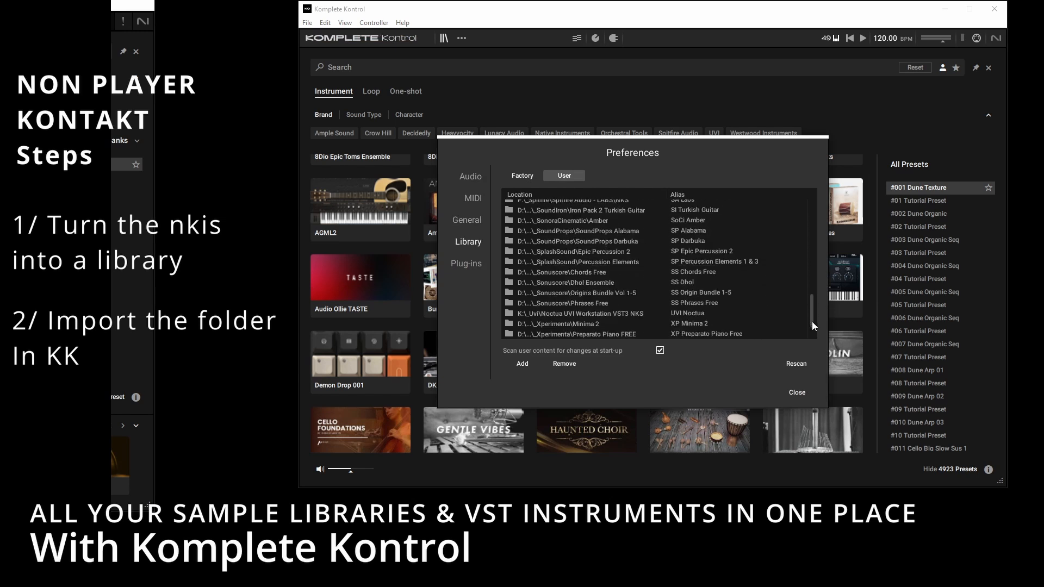
pyautogui.click(672, 282)
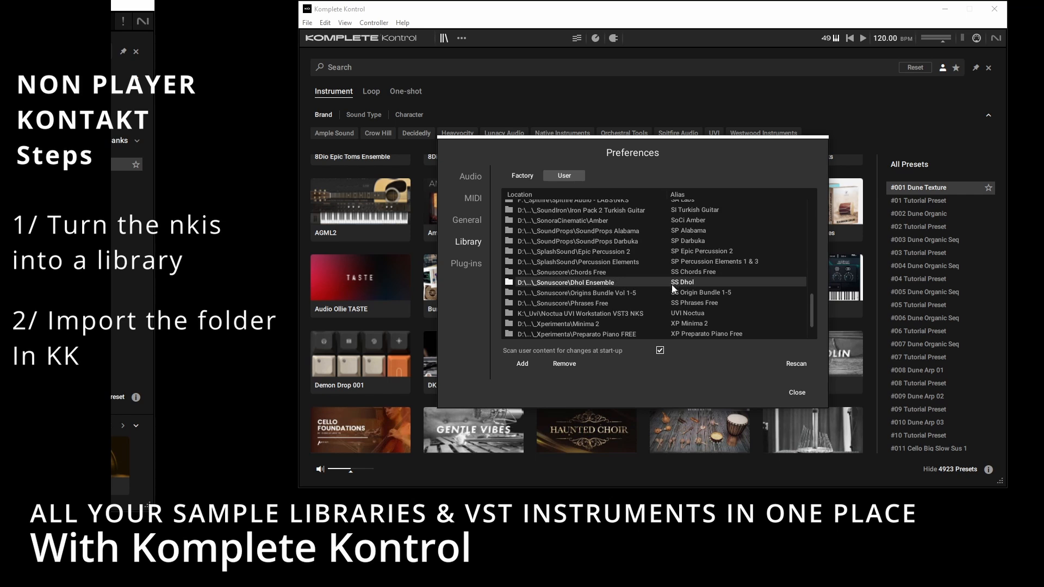
pyautogui.click(798, 392)
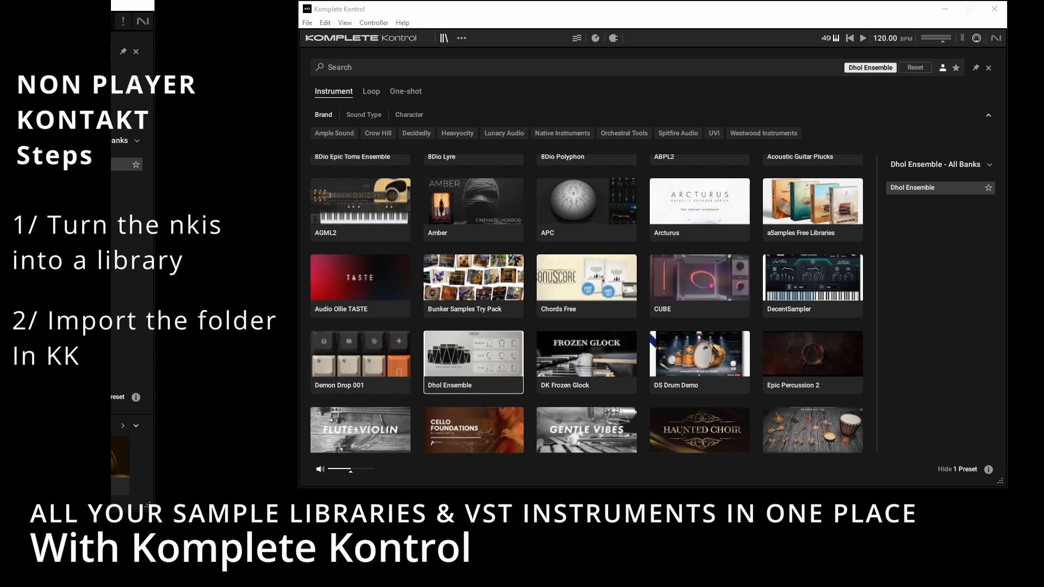
# Step: Switch to File Explorer and look through the library artwork folders in Public Documents\NI Resources\image
pyautogui.moveTo(111, 10); pyautogui.dragTo(427, 21)
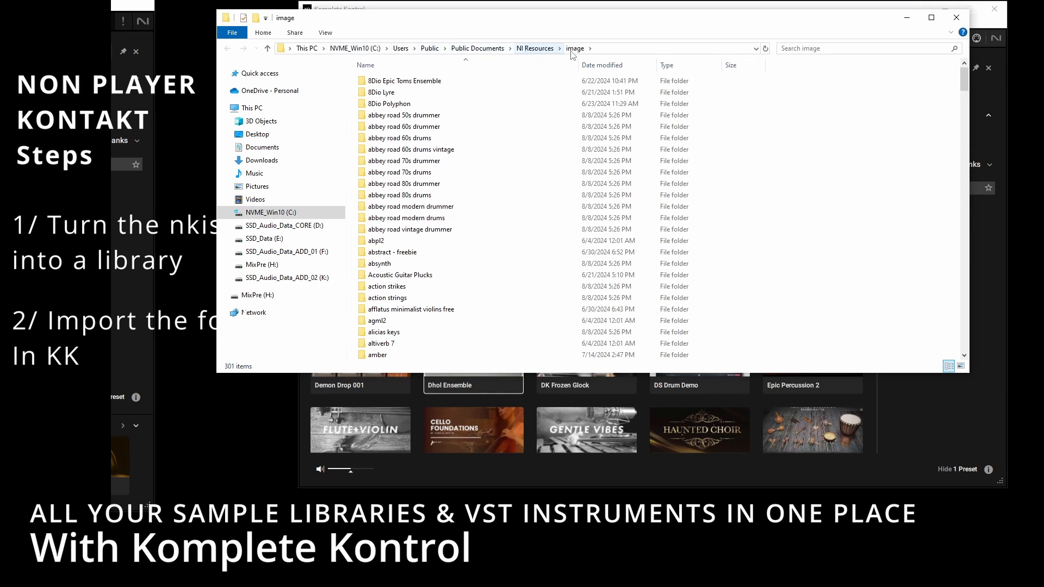
pyautogui.moveTo(563, 19); pyautogui.dragTo(580, 0)
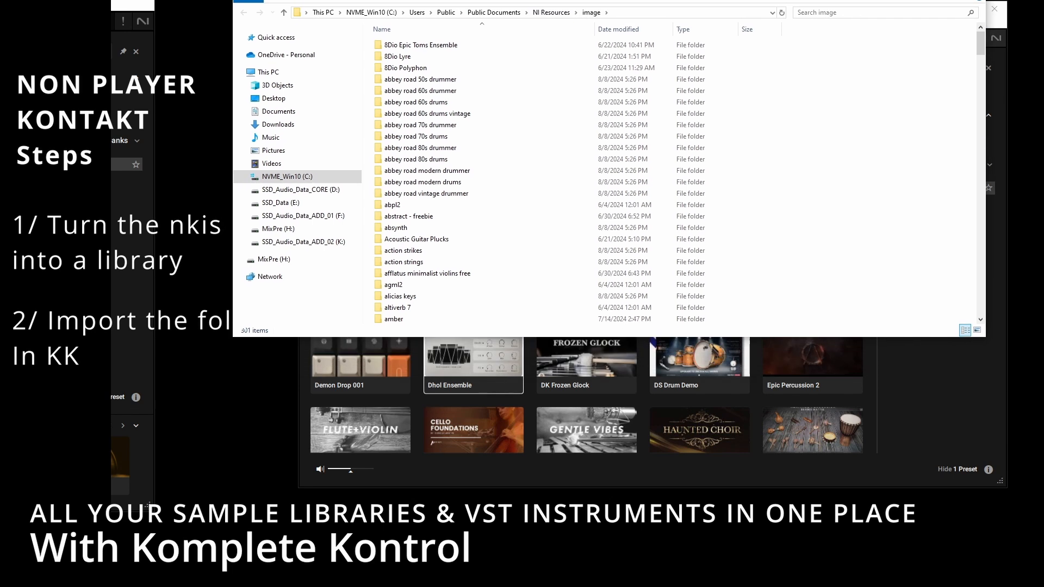
pyautogui.scroll(-3, 496, 168)
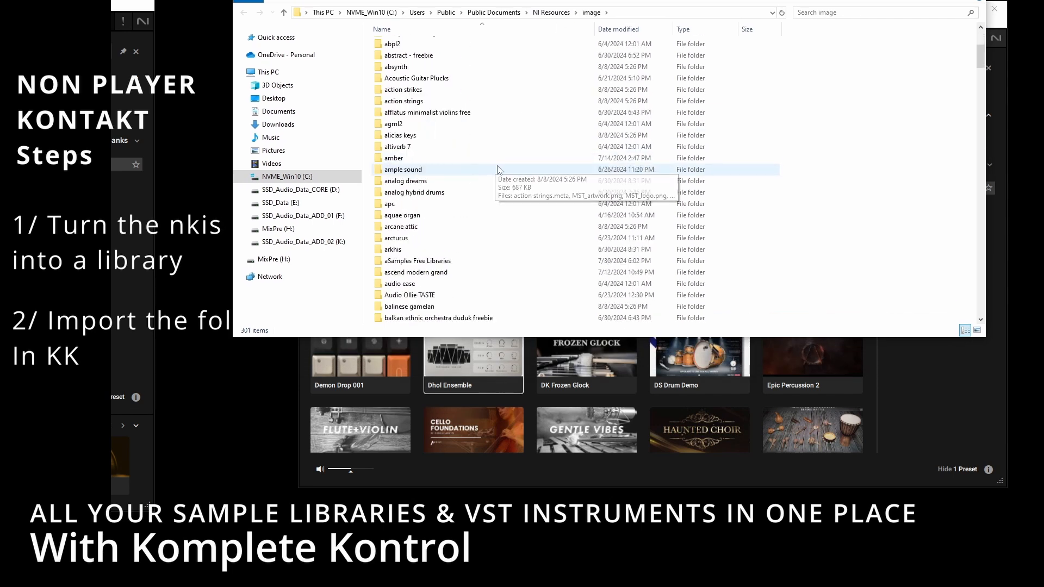
pyautogui.moveTo(778, 1); pyautogui.dragTo(133, 39)
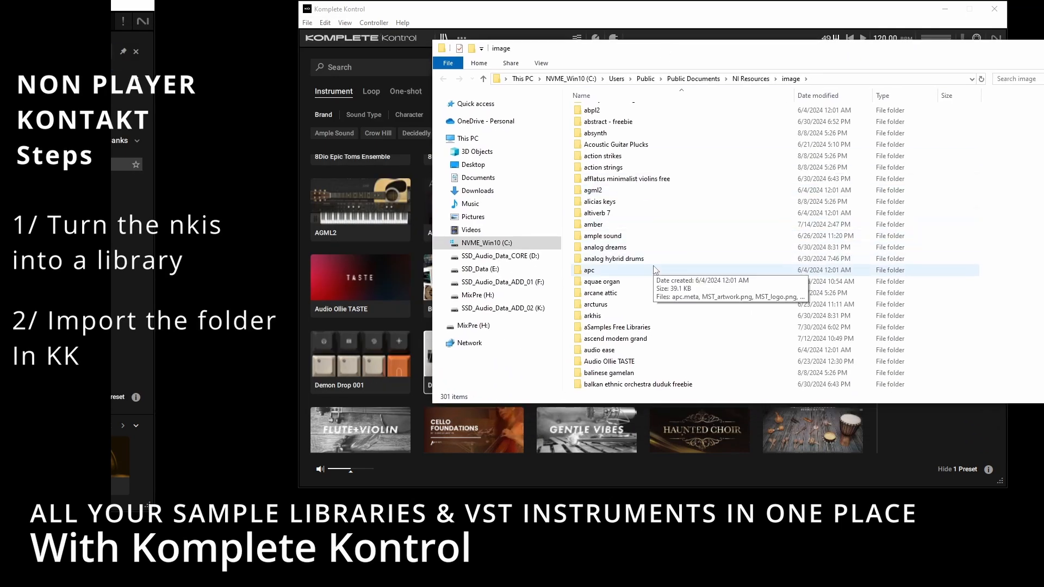
pyautogui.scroll(-2, 655, 274)
pyautogui.scroll(-5, 654, 277)
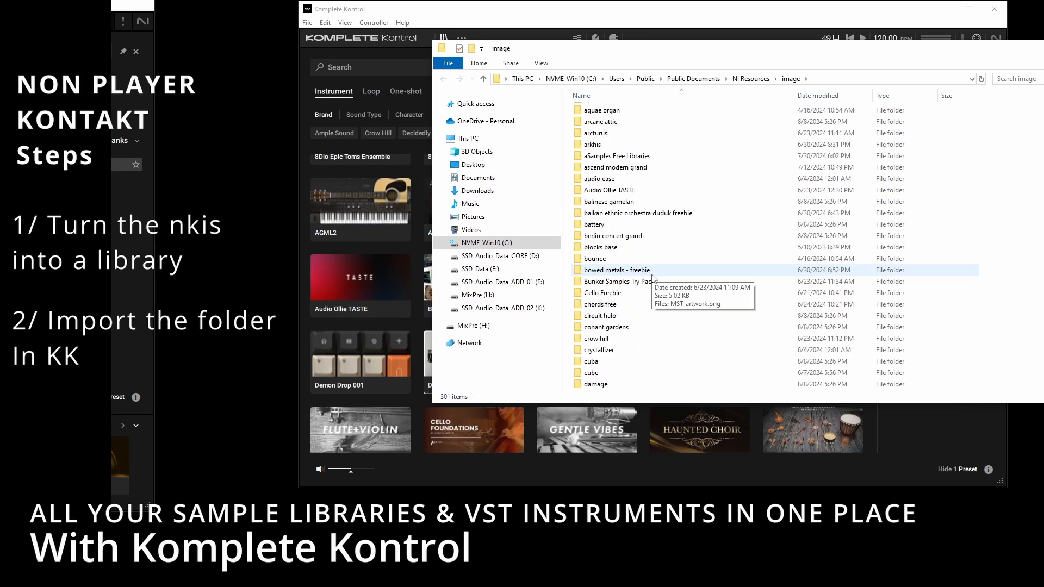
pyautogui.scroll(-10, 654, 278)
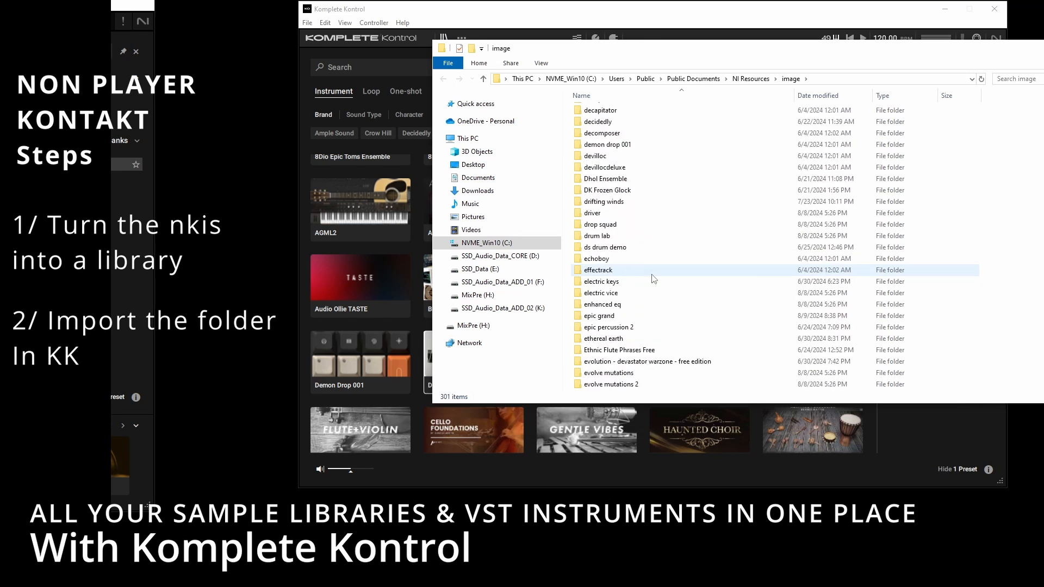
pyautogui.scroll(-2, 654, 279)
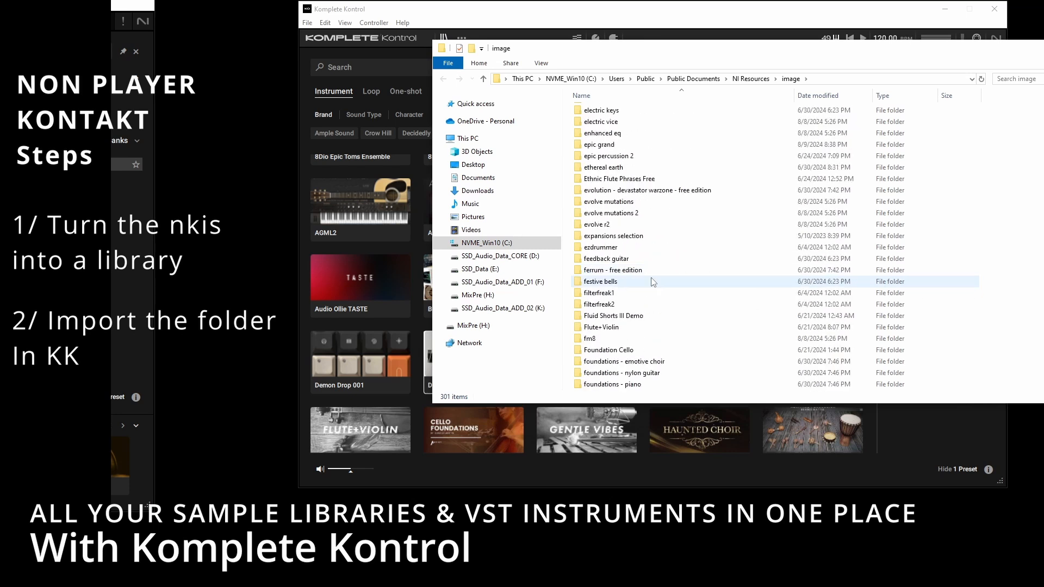
pyautogui.scroll(-2, 653, 282)
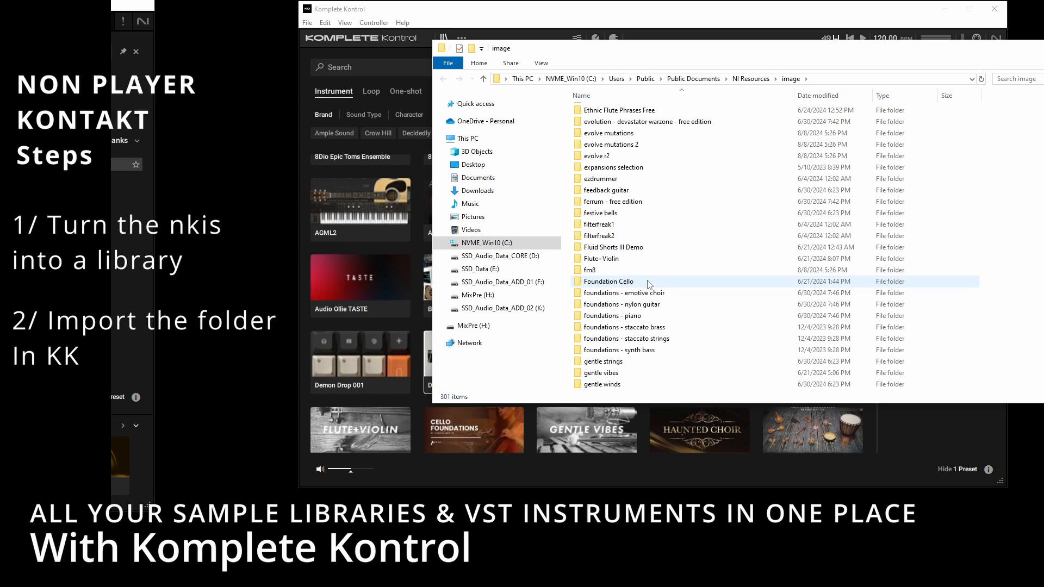
# Step: Find and open the Dhol Ensemble artwork folder inside NI Resources\image
pyautogui.click(643, 283)
pyautogui.scroll(5, 648, 258)
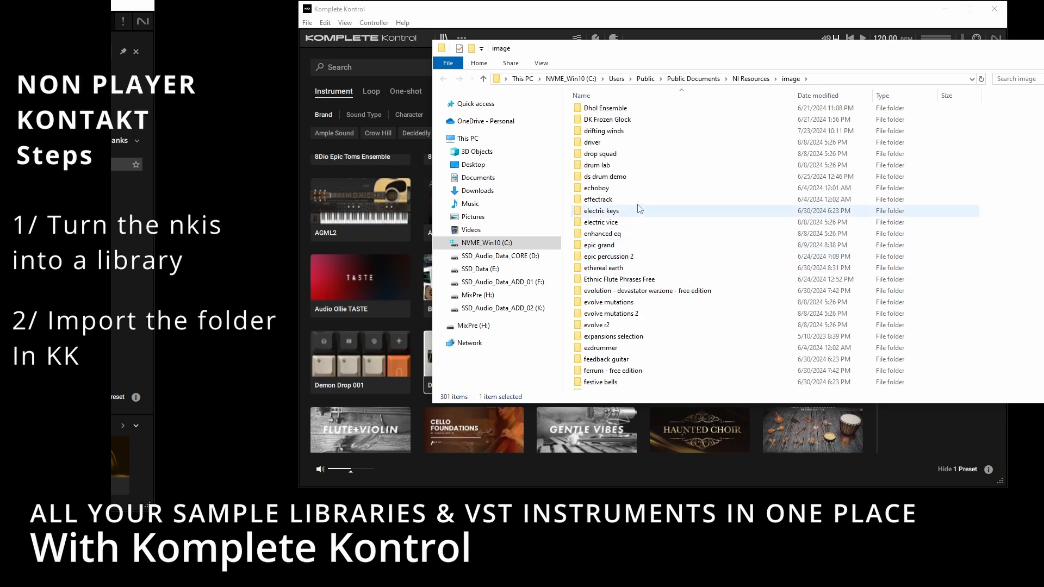
pyautogui.scroll(1, 638, 190)
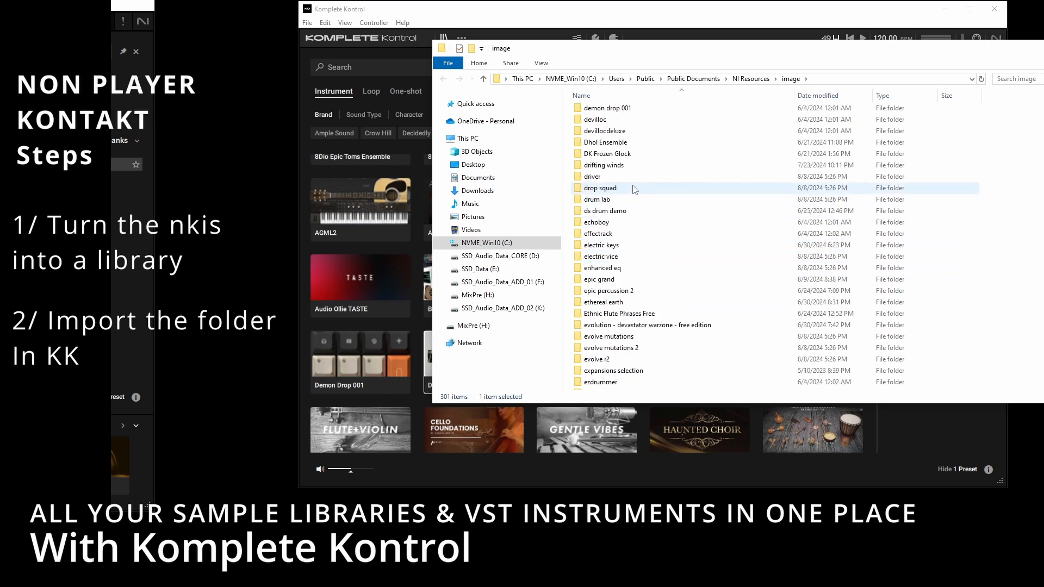
pyautogui.click(630, 146)
pyautogui.moveTo(590, 56); pyautogui.dragTo(642, 53)
pyautogui.doubleClick(656, 140)
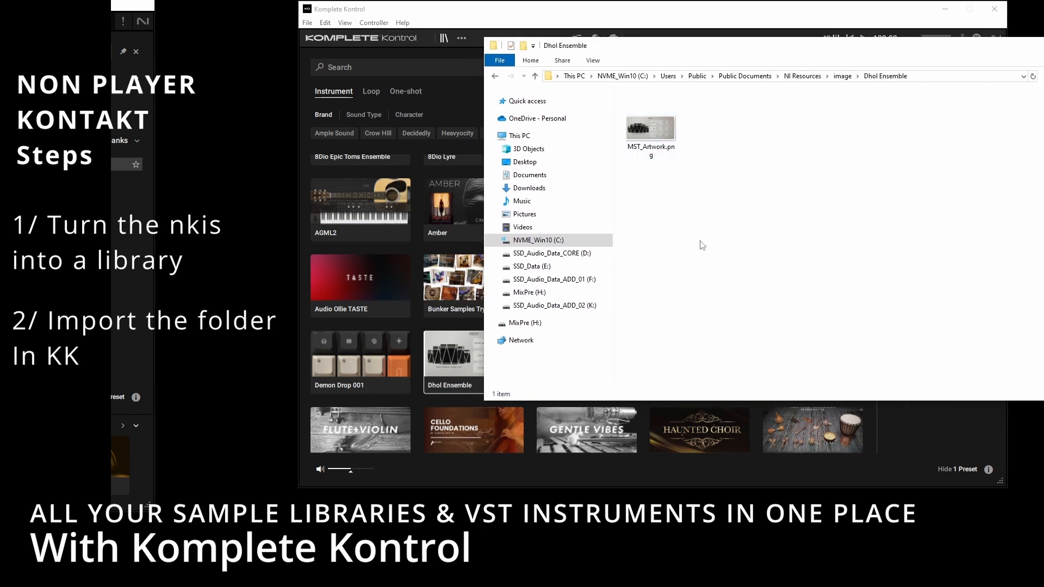
# Step: Check the pixel dimensions of MST_Artwork.png in its file properties, then close the properties
pyautogui.click(659, 134)
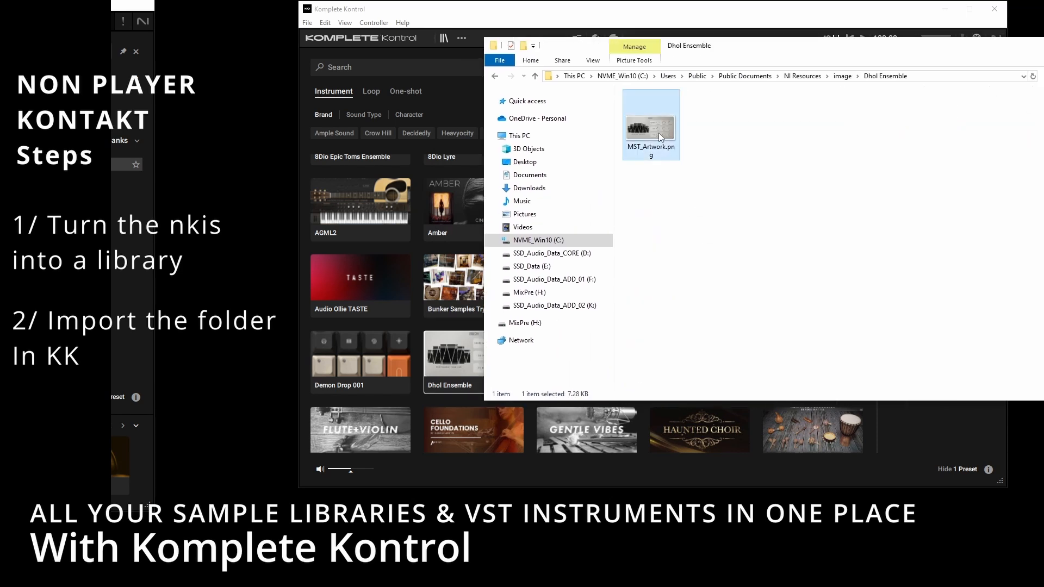
pyautogui.rightClick(657, 133)
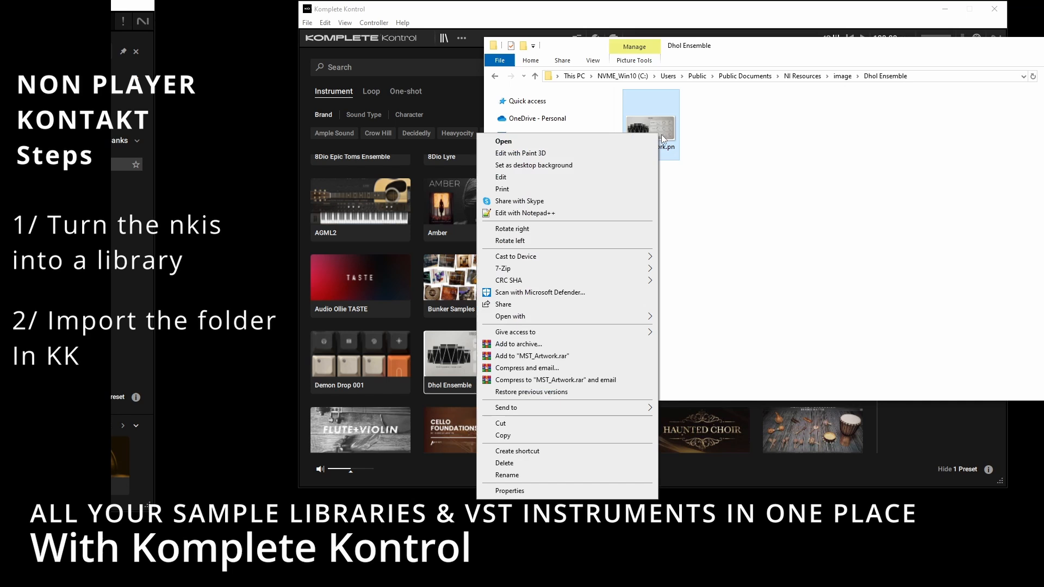
pyautogui.click(553, 490)
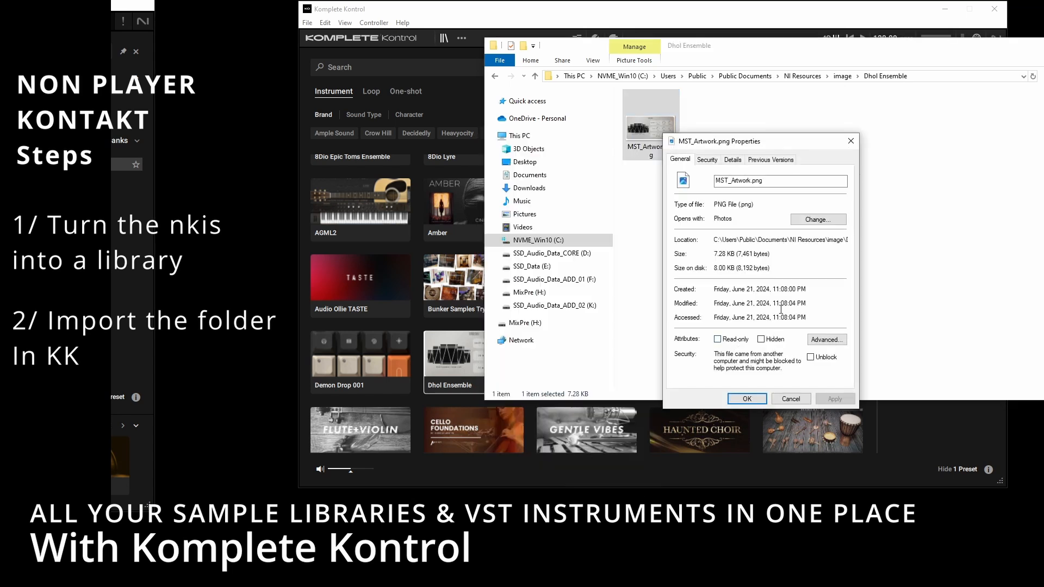
pyautogui.click(733, 159)
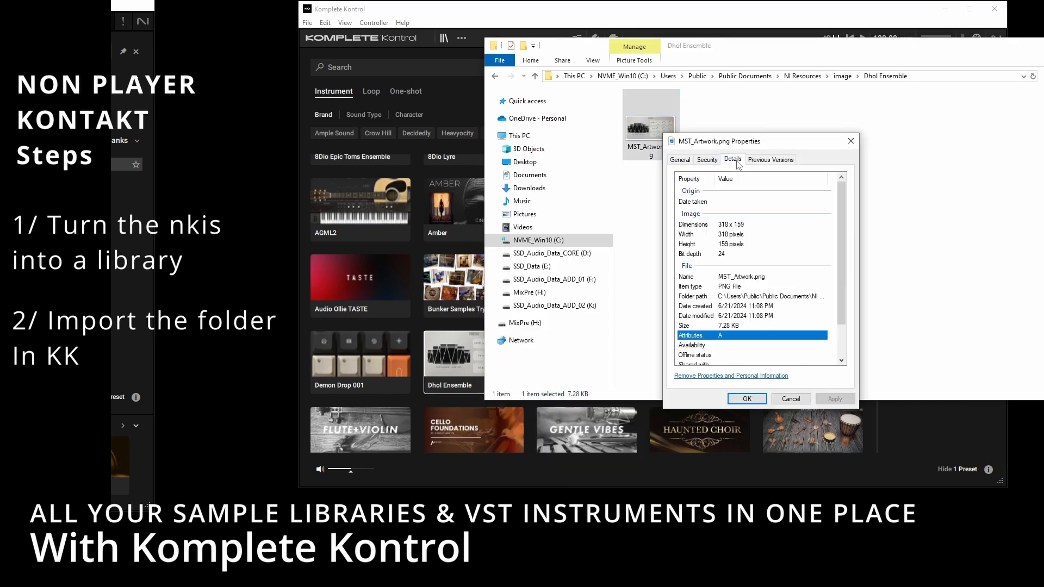
pyautogui.click(747, 225)
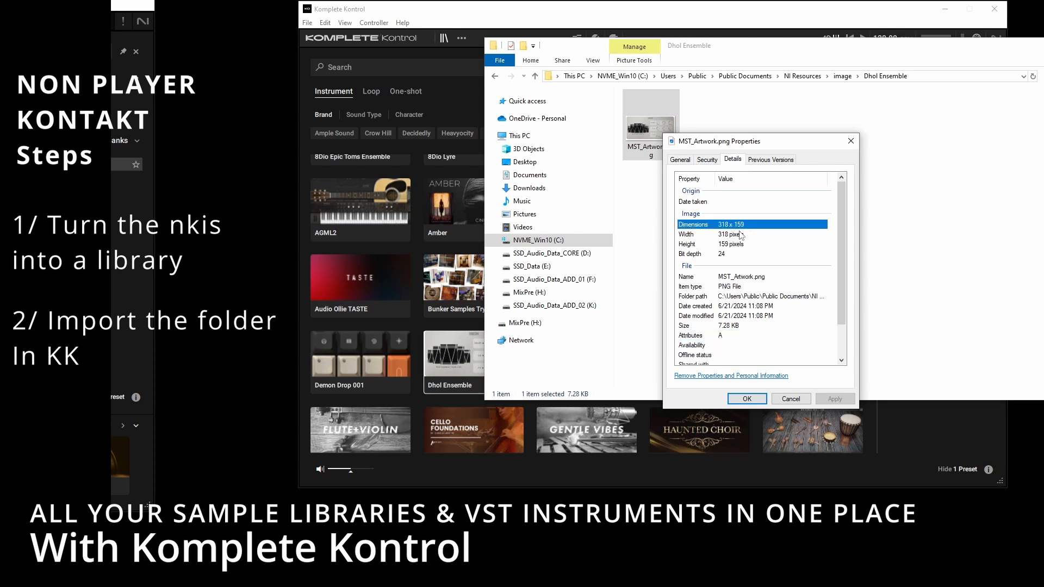
pyautogui.click(789, 400)
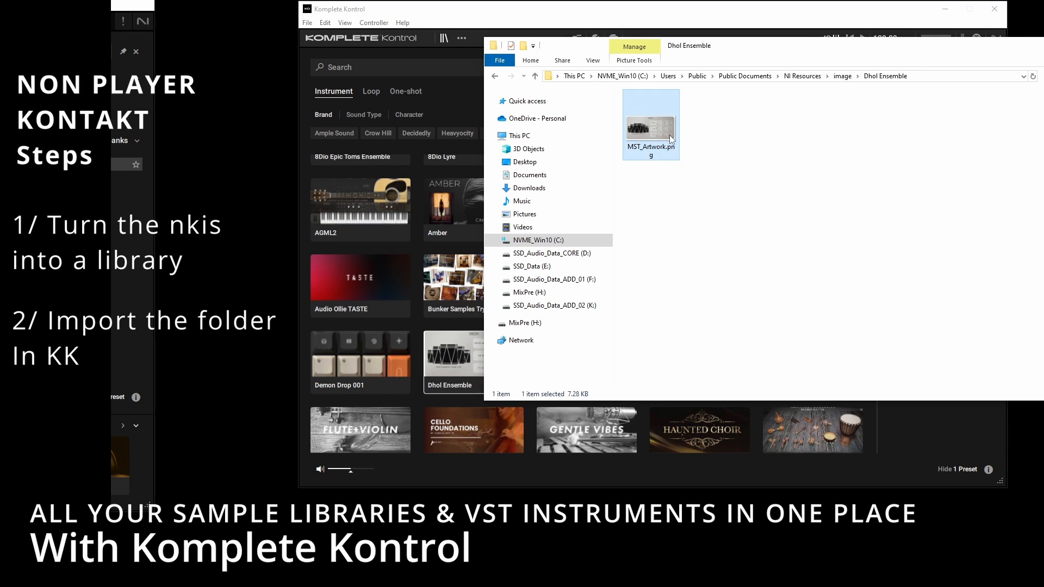
# Step: Examine the artwork image's file name, MST_Artwork.png, and its folder path in NI Resources
pyautogui.moveTo(748, 50); pyautogui.dragTo(643, 2)
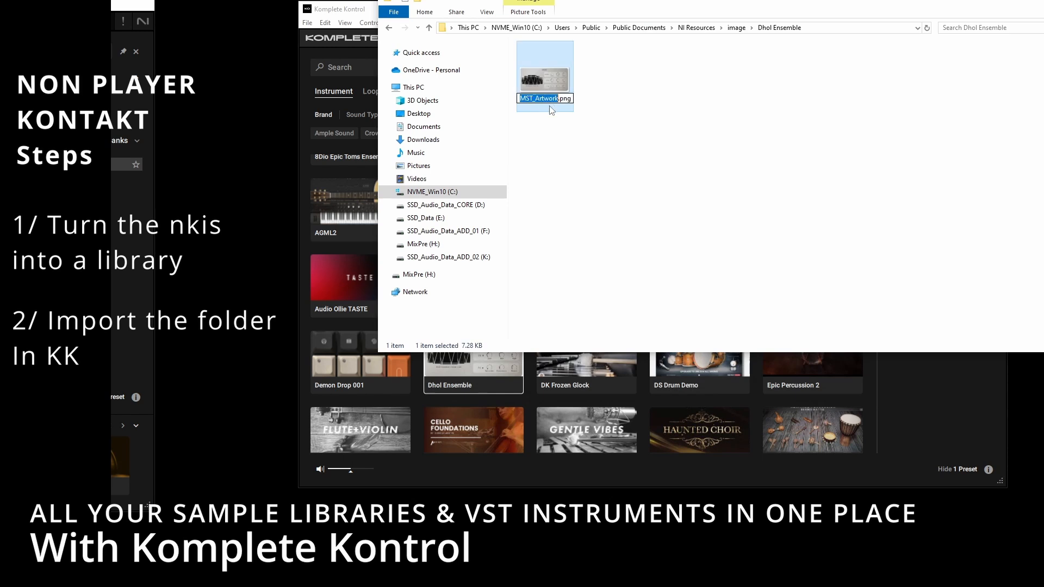
pyautogui.click(564, 126)
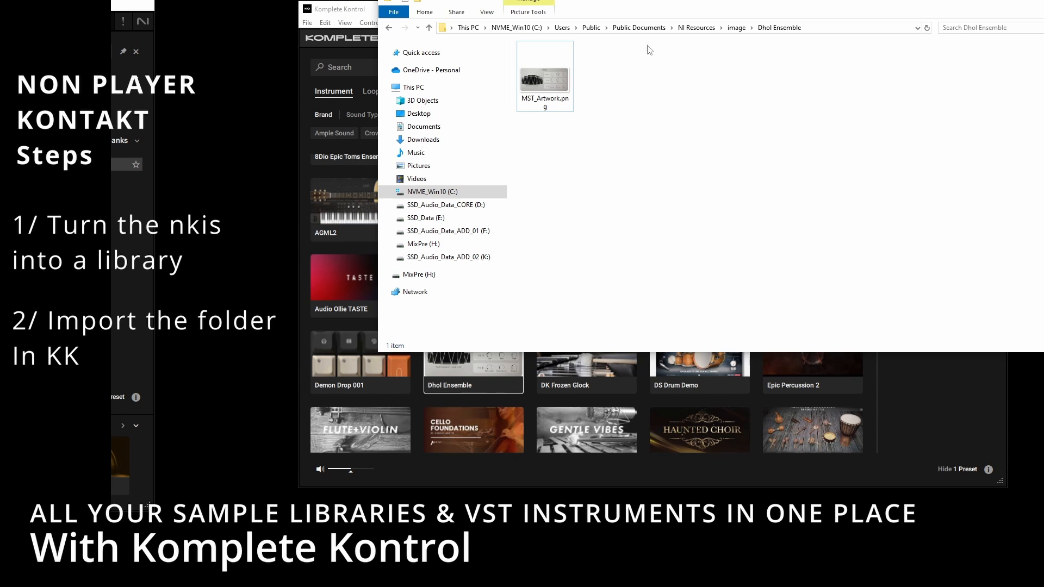
pyautogui.moveTo(674, 1); pyautogui.dragTo(639, 0)
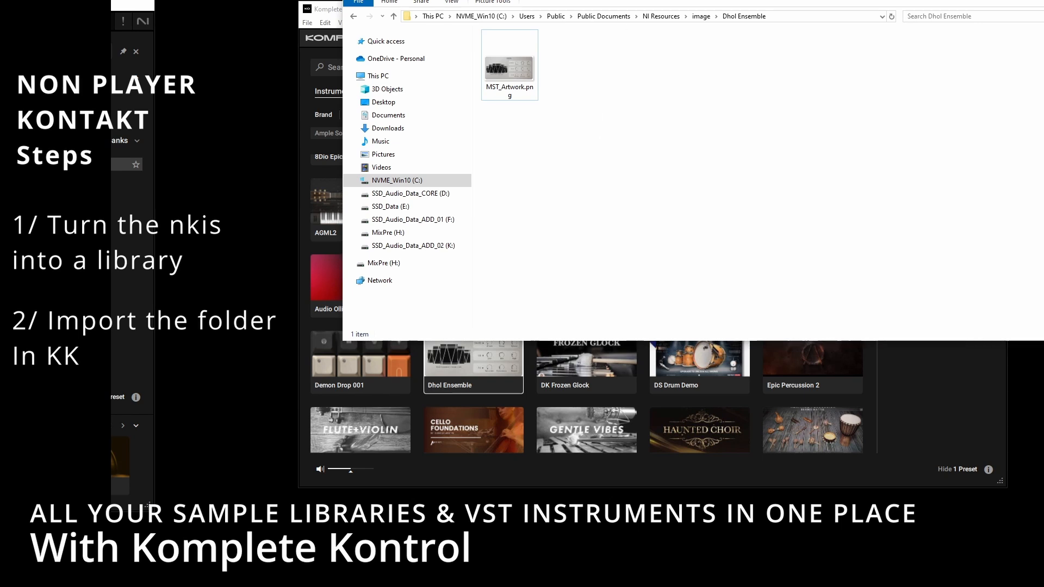
pyautogui.moveTo(651, 0); pyautogui.dragTo(550, 96)
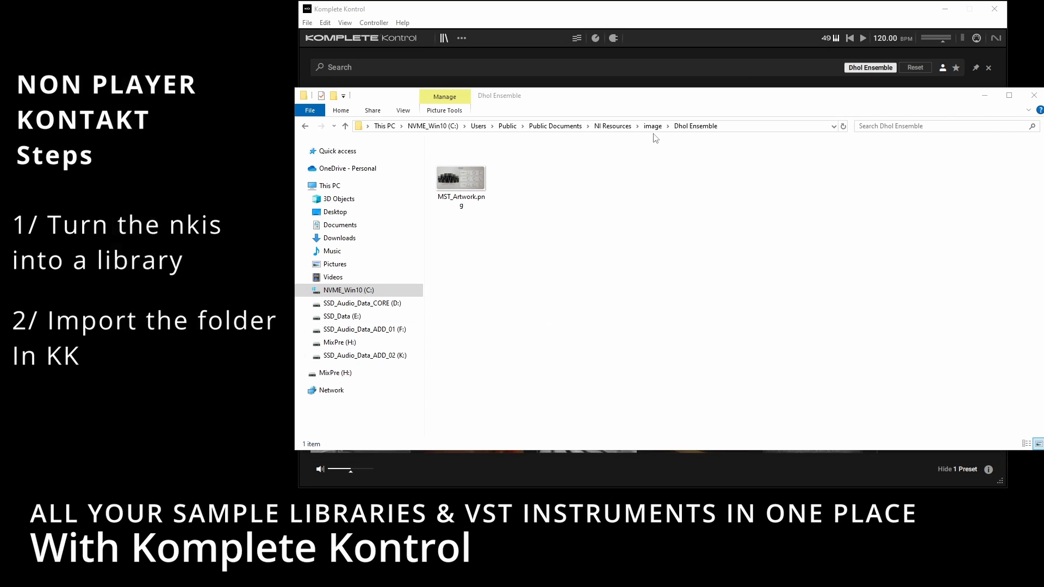
pyautogui.moveTo(692, 98); pyautogui.dragTo(604, 150)
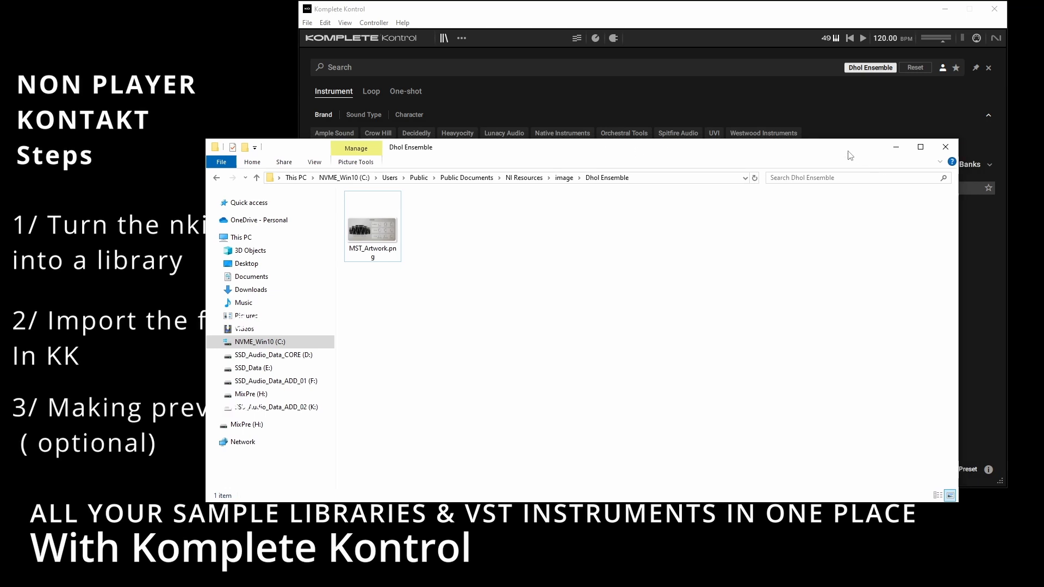
pyautogui.moveTo(850, 155); pyautogui.dragTo(868, 141)
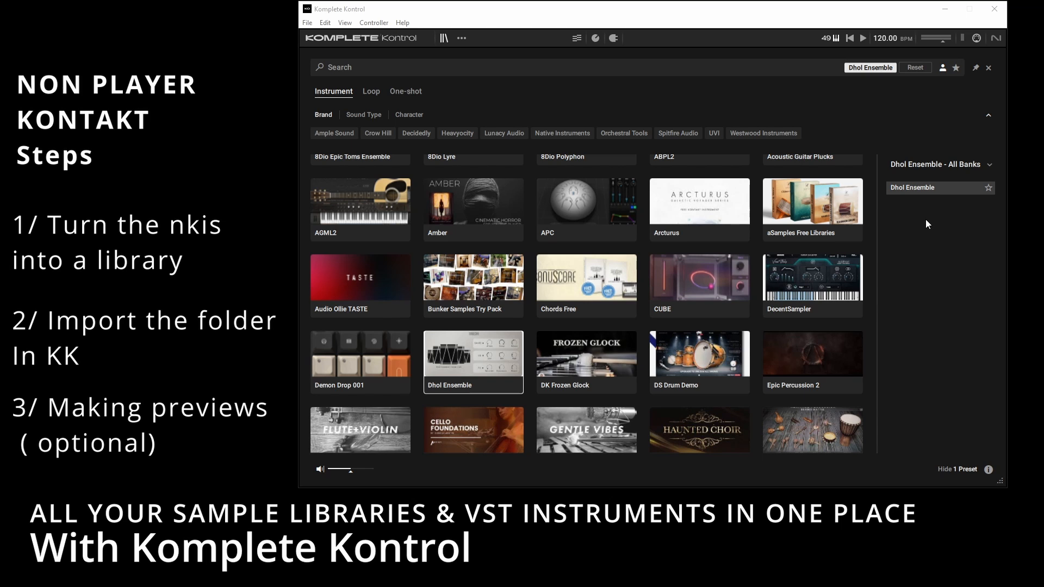
# Step: Show the Dhol Ensemble preset's file in File Explorer and inspect the library folder and its Instrument subfolder
pyautogui.rightClick(924, 191)
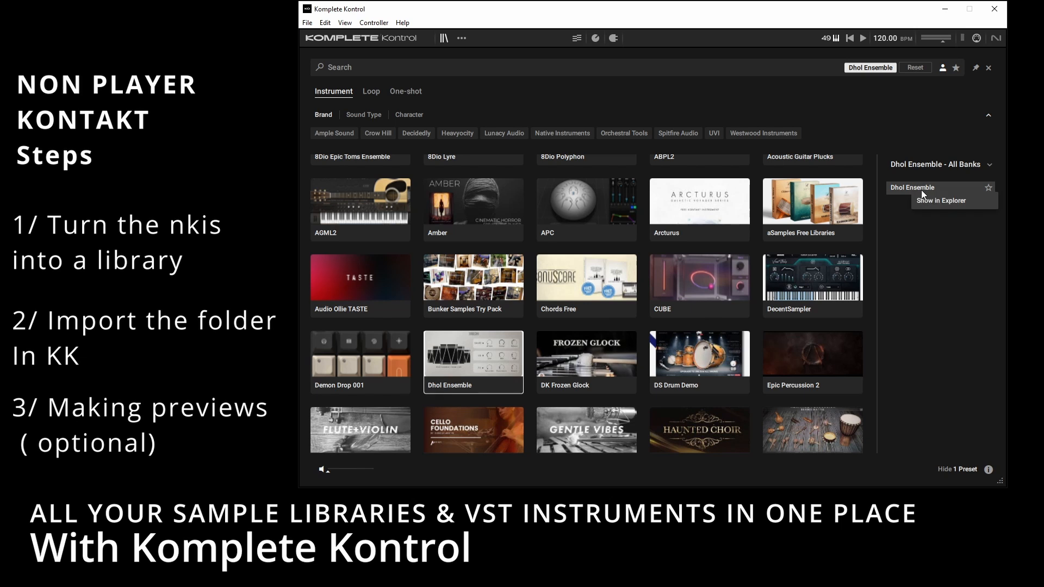
pyautogui.click(934, 200)
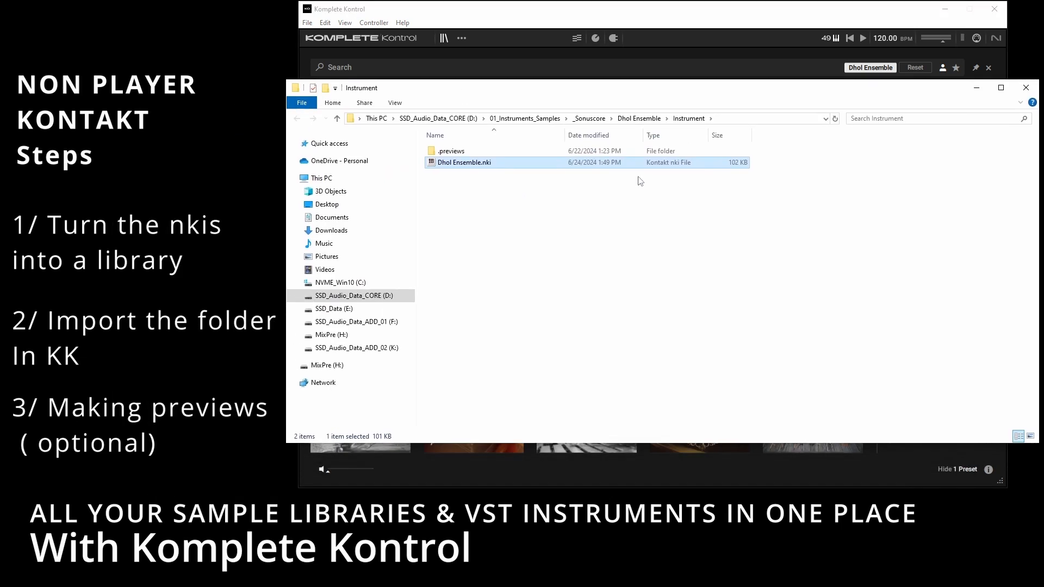
pyautogui.click(635, 119)
pyautogui.click(550, 220)
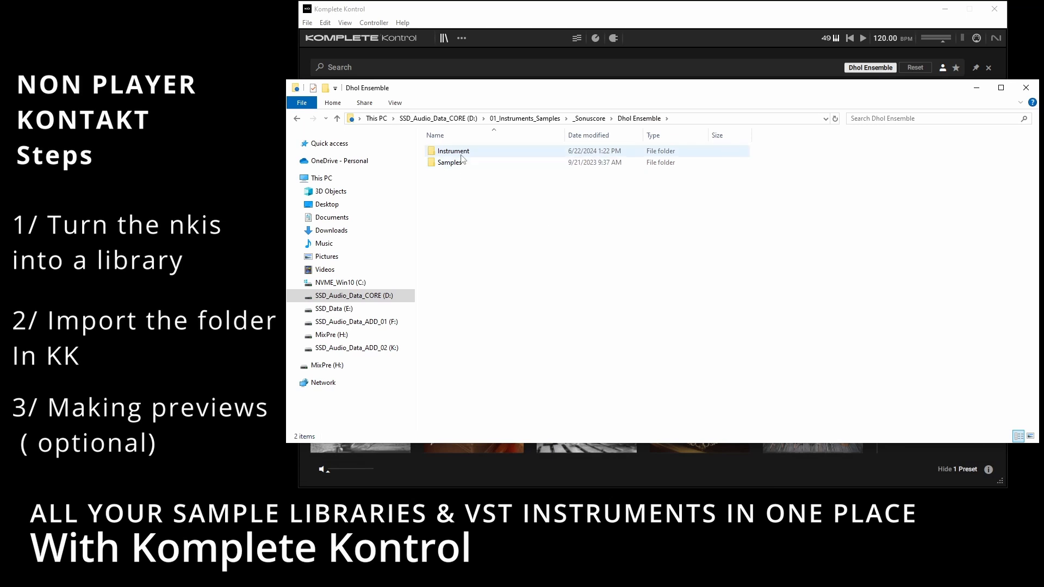
pyautogui.moveTo(462, 159)
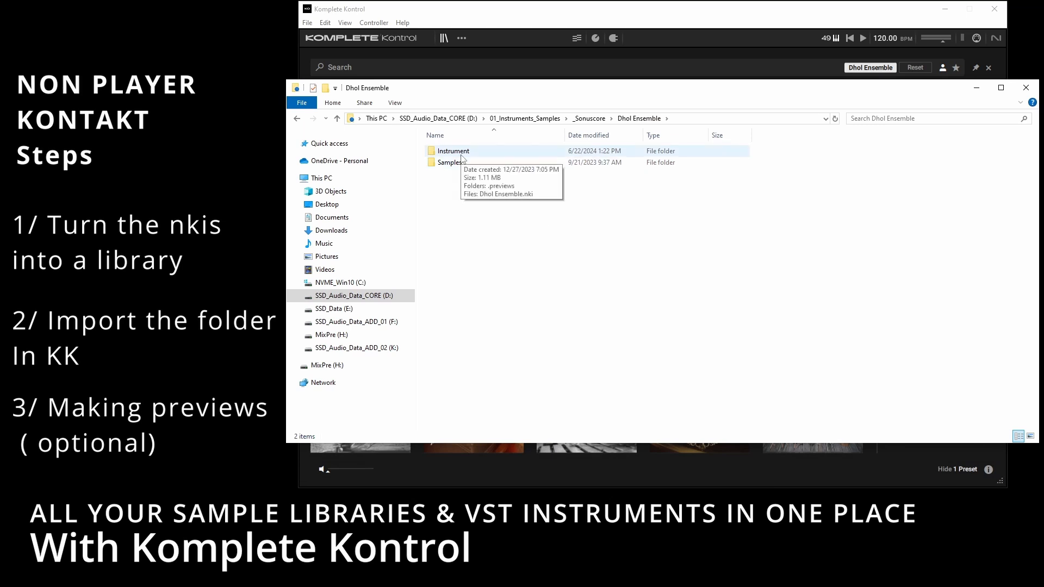
pyautogui.doubleClick(461, 154)
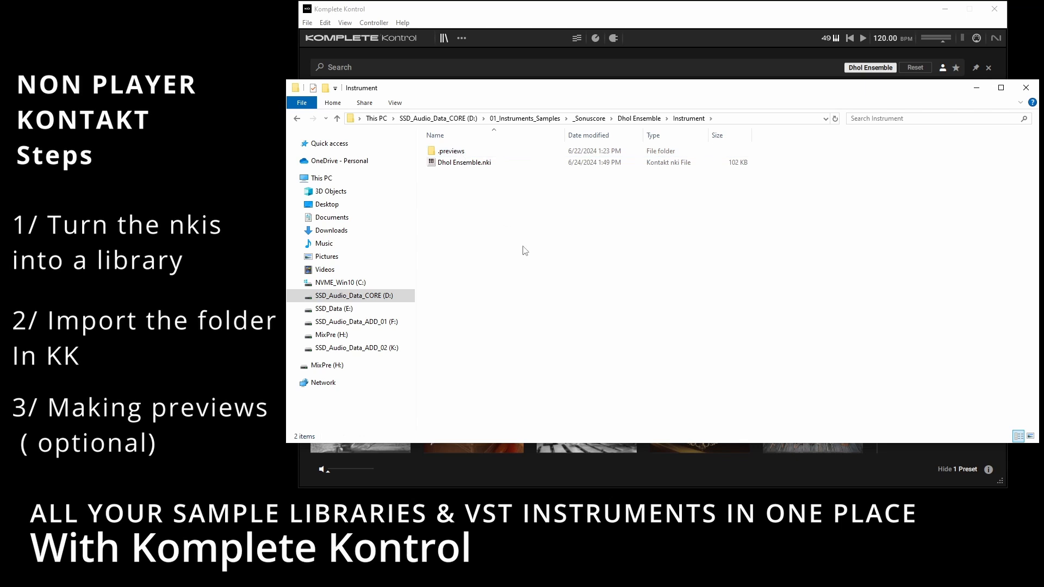
# Step: Compare the Dhol Ensemble.nki file name with the ogg preview in the .previews folder, and return to the Instrument folder
pyautogui.click(455, 163)
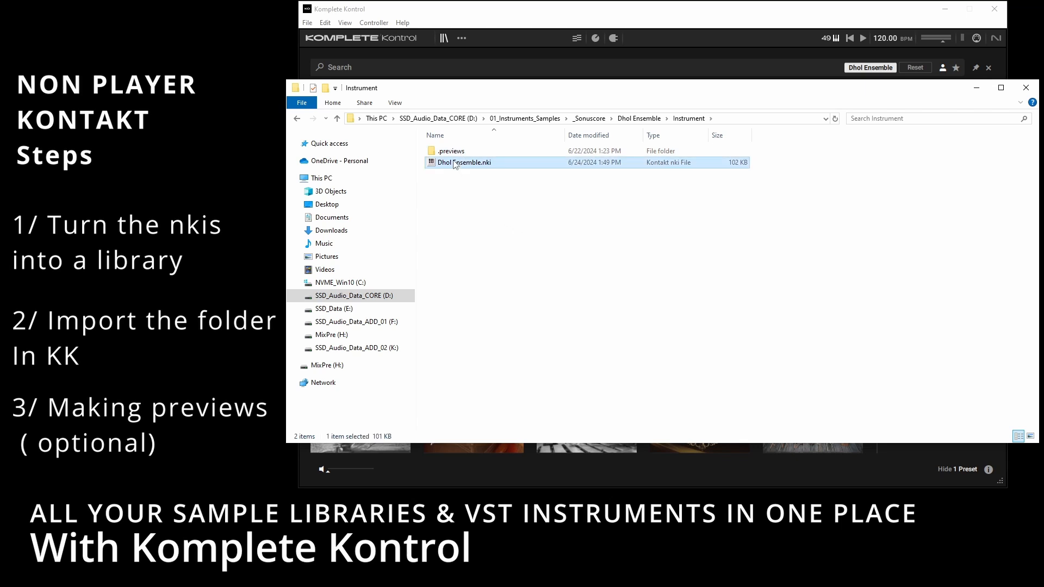
pyautogui.click(557, 235)
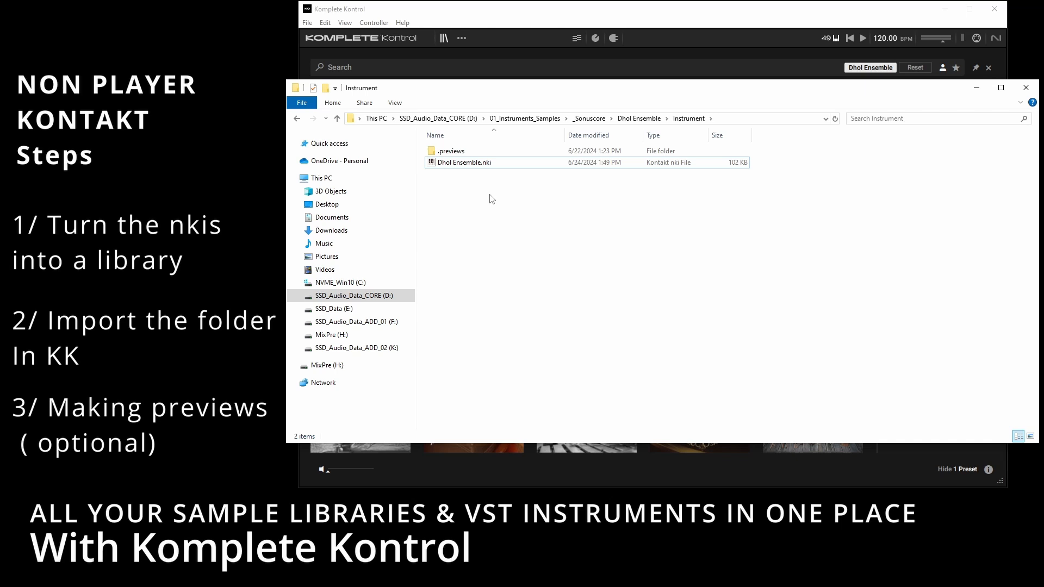
pyautogui.doubleClick(452, 151)
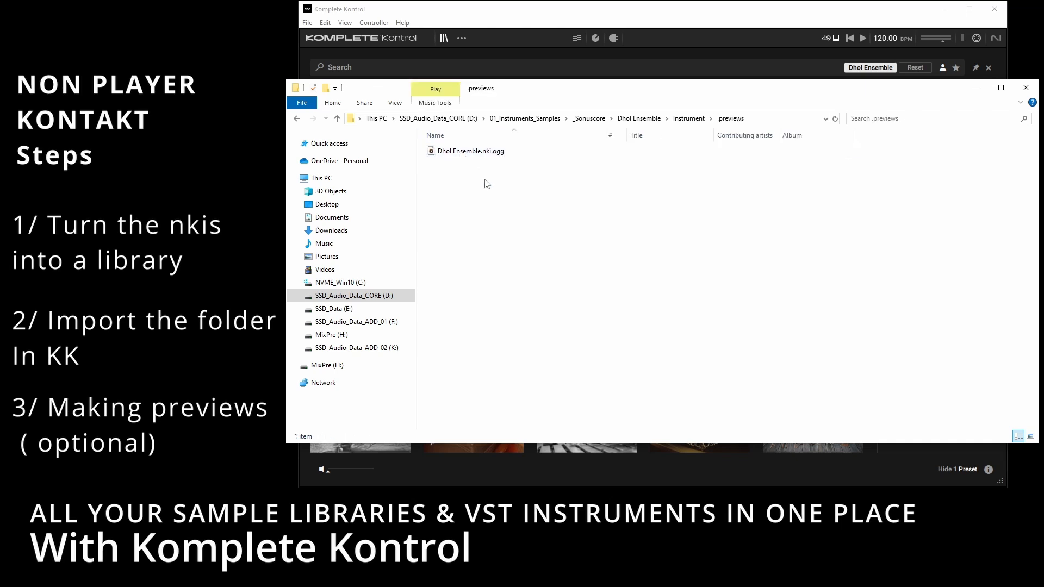
pyautogui.click(445, 155)
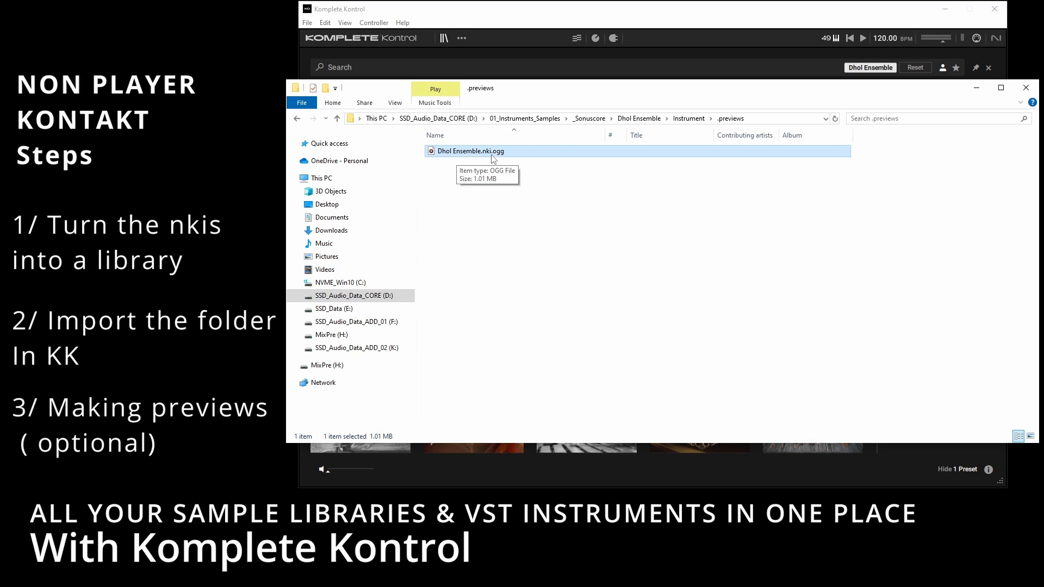
pyautogui.click(552, 187)
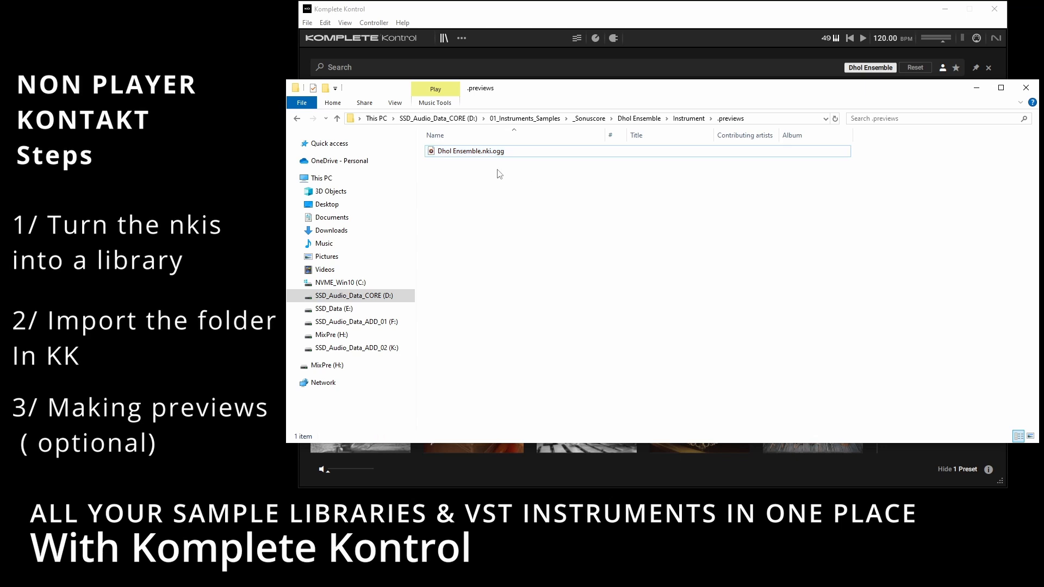
pyautogui.click(688, 118)
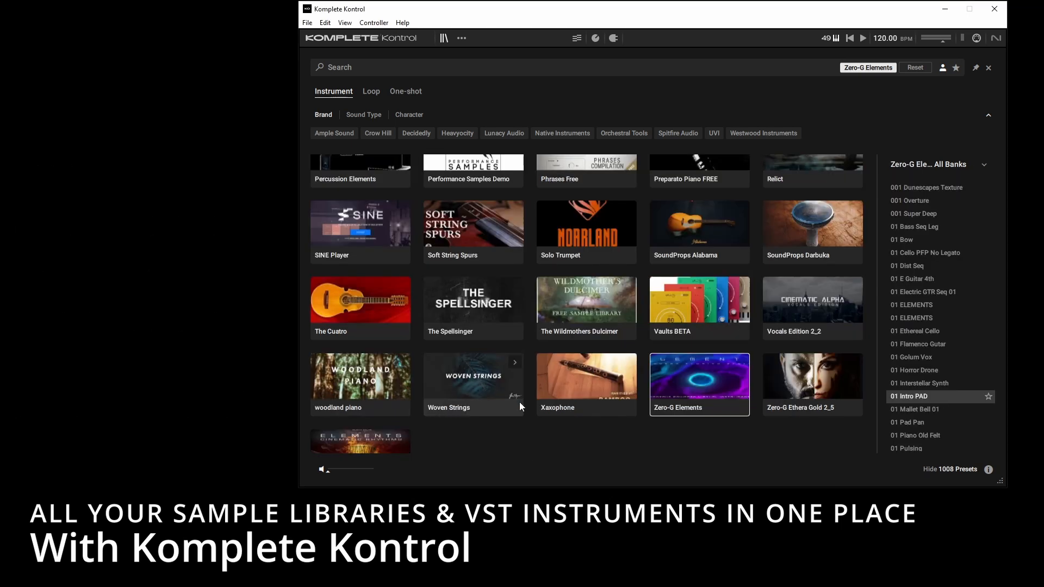
pyautogui.scroll(3, 634, 340)
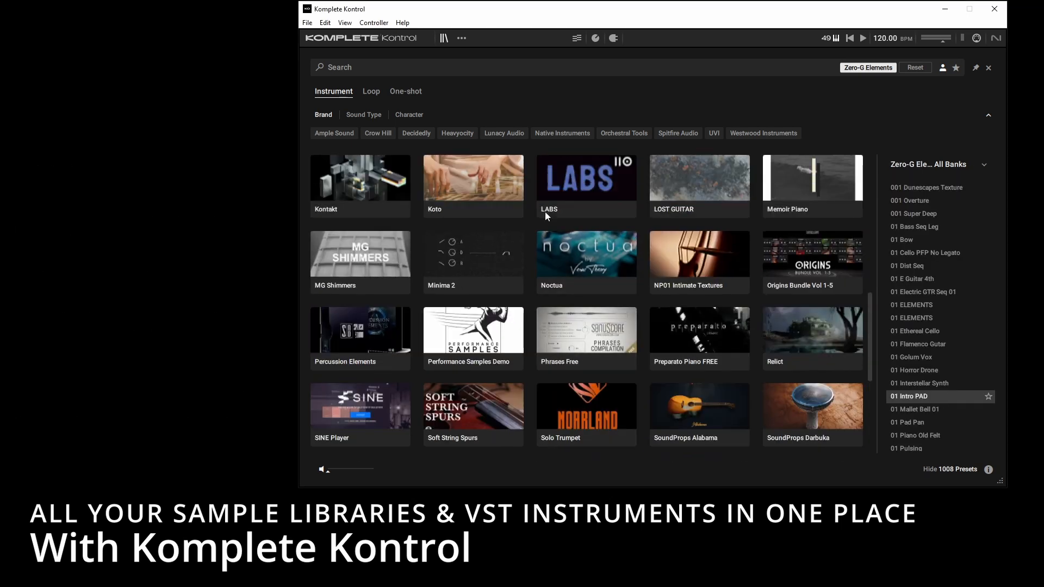
pyautogui.scroll(2, 610, 276)
pyautogui.scroll(3, 610, 276)
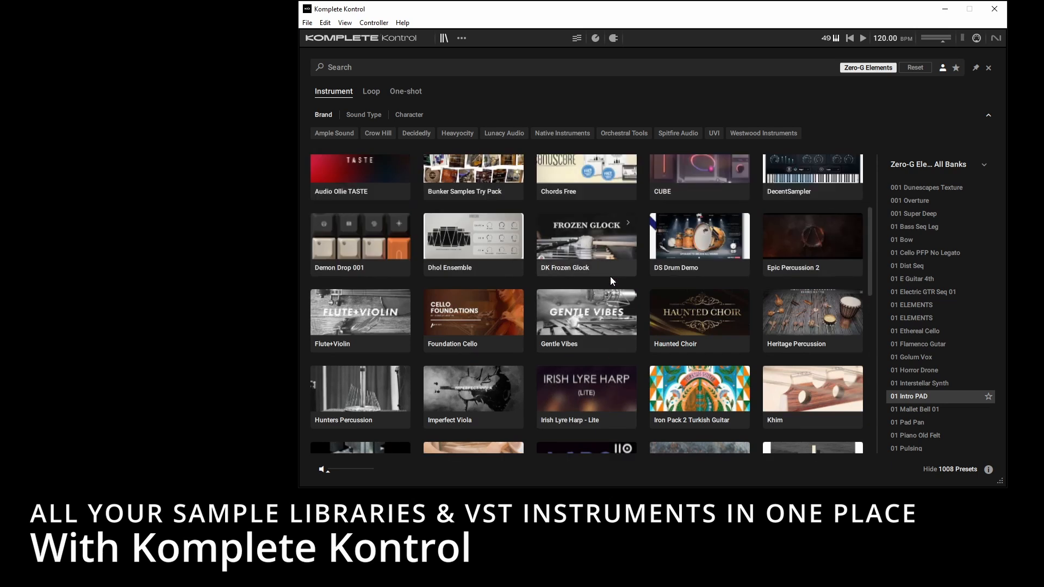
pyautogui.scroll(3, 585, 292)
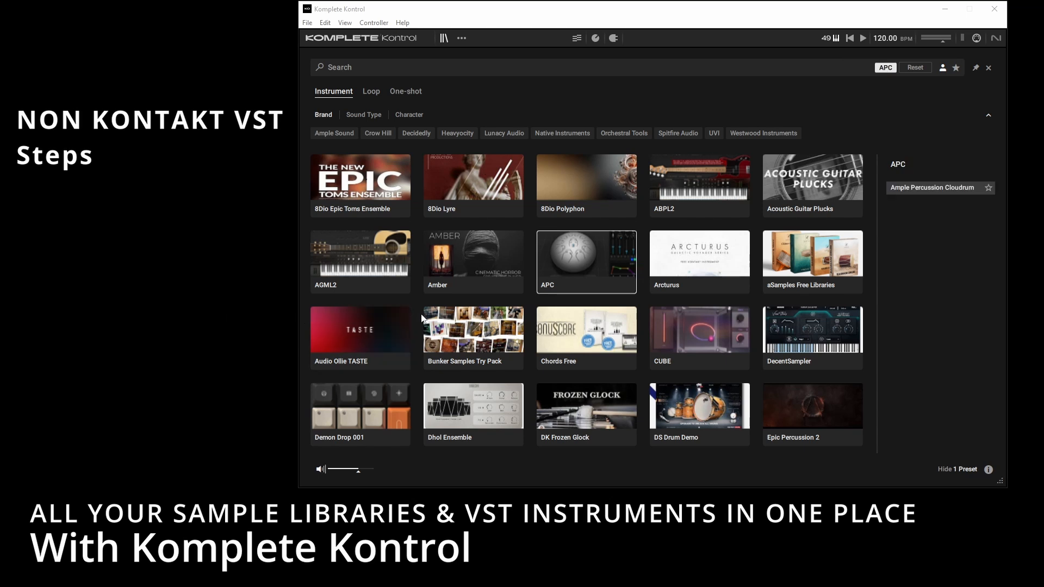
pyautogui.moveTo(593, 274)
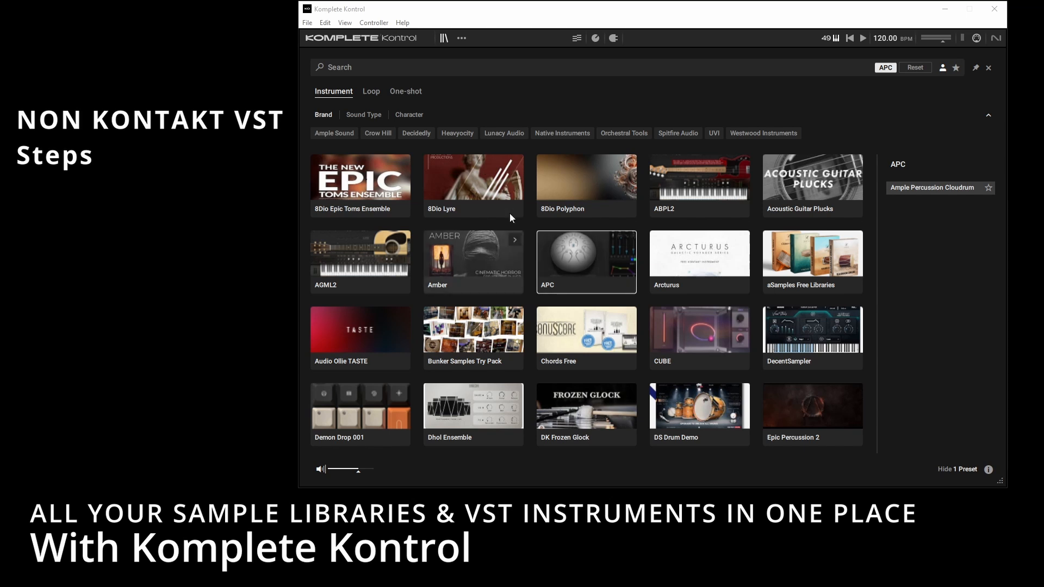
# Step: Remove the user content location F:\_AmpleSound\NKS with the alias AMP Sound All from the library preferences, then close the preferences
pyautogui.click(325, 24)
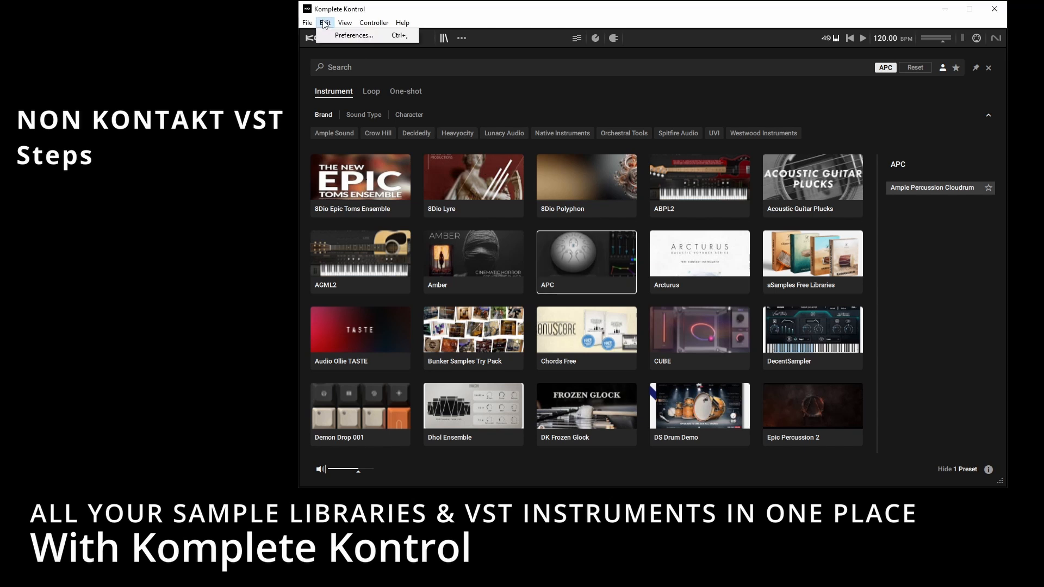
pyautogui.click(337, 35)
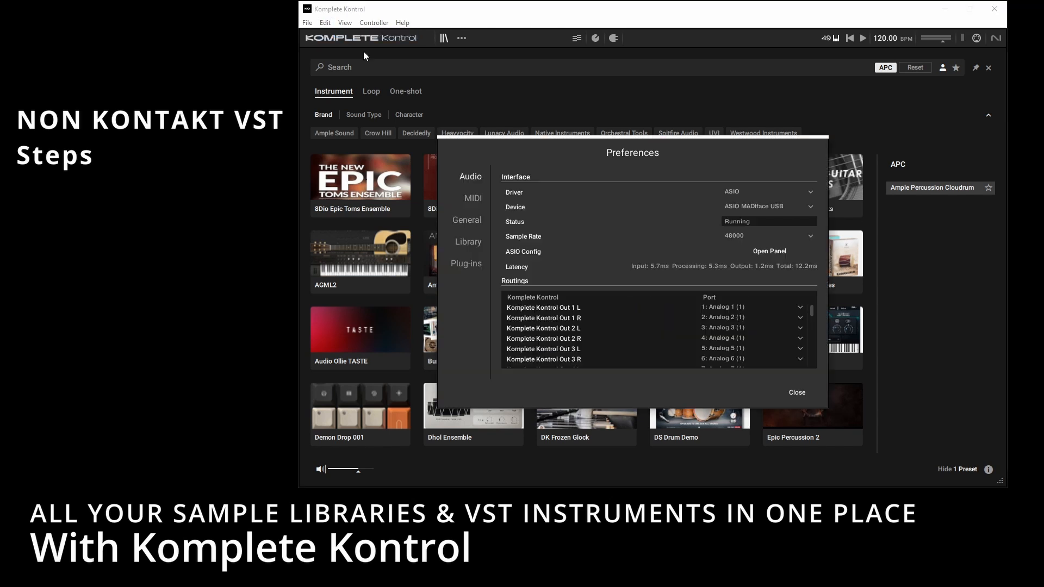
pyautogui.click(475, 242)
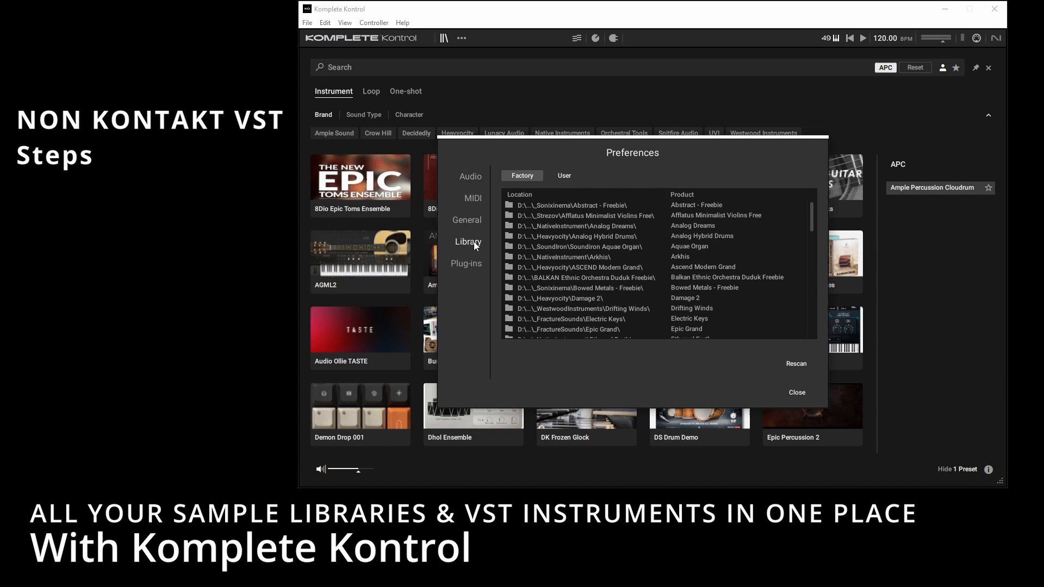
pyautogui.click(564, 175)
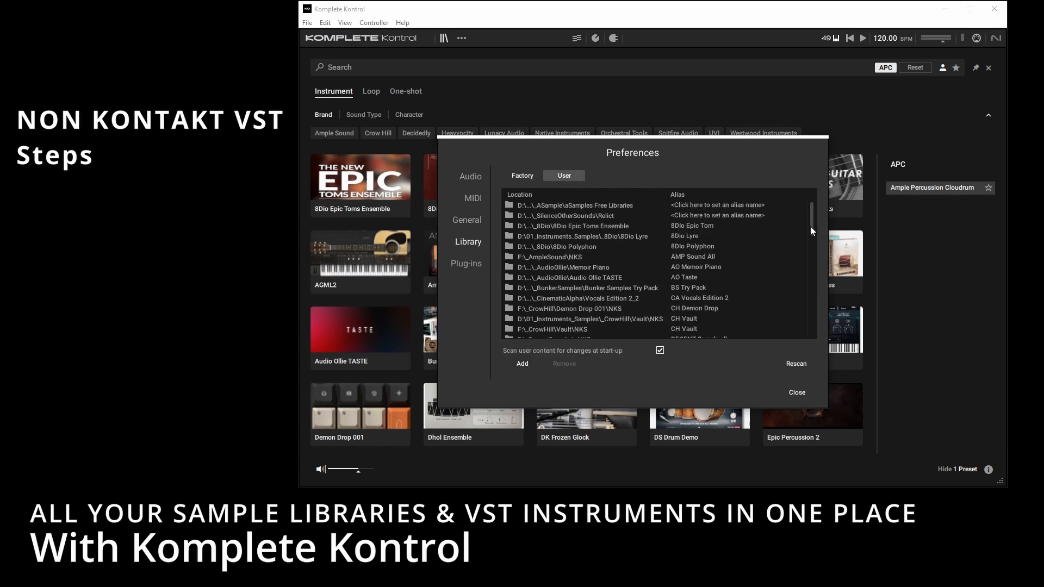
pyautogui.moveTo(810, 226)
pyautogui.mouseDown()
pyautogui.moveTo(809, 334)
pyautogui.moveTo(814, 233)
pyautogui.mouseUp()
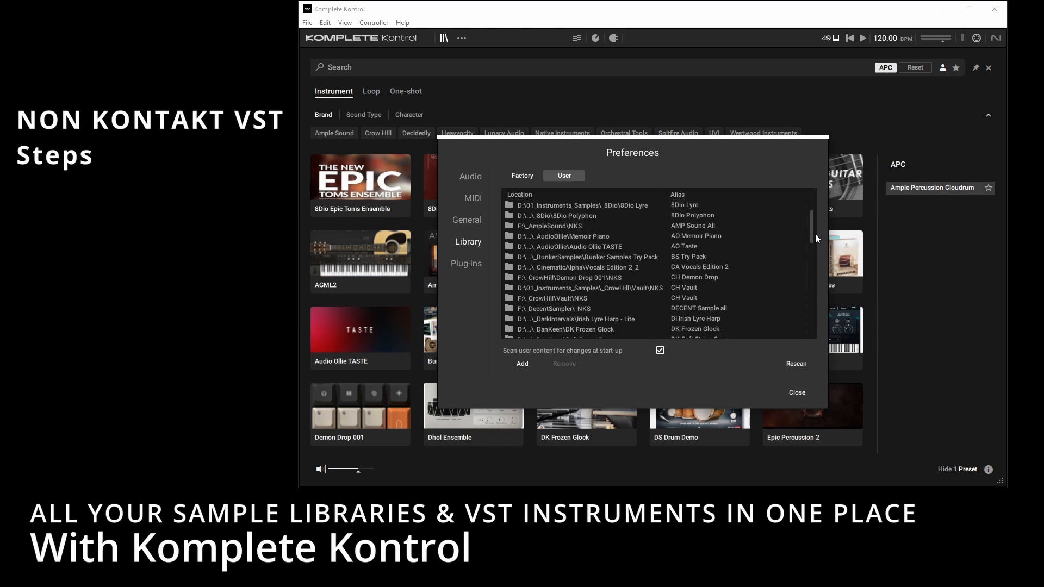
pyautogui.click(554, 227)
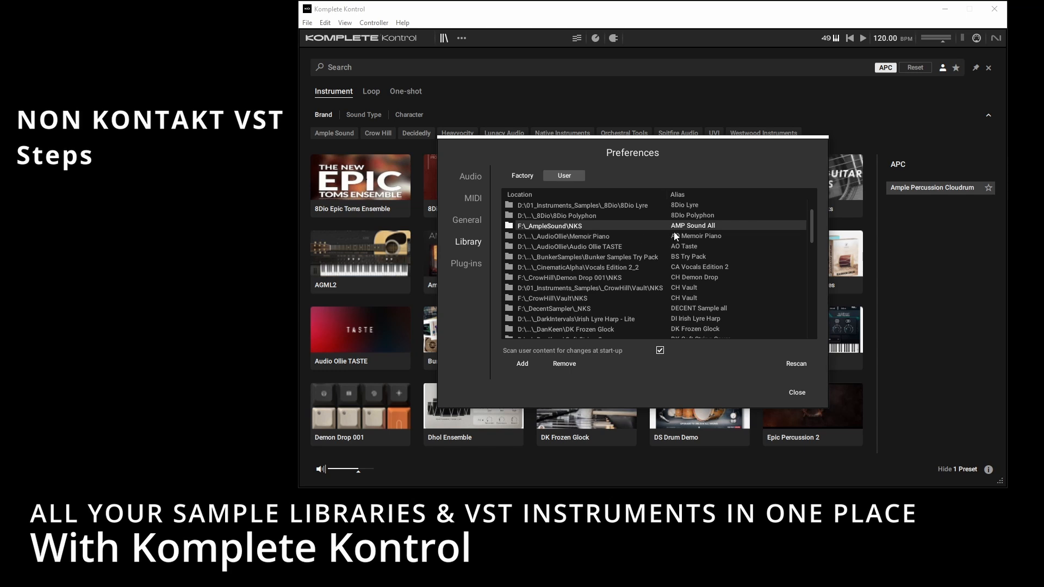
pyautogui.click(576, 363)
pyautogui.click(796, 393)
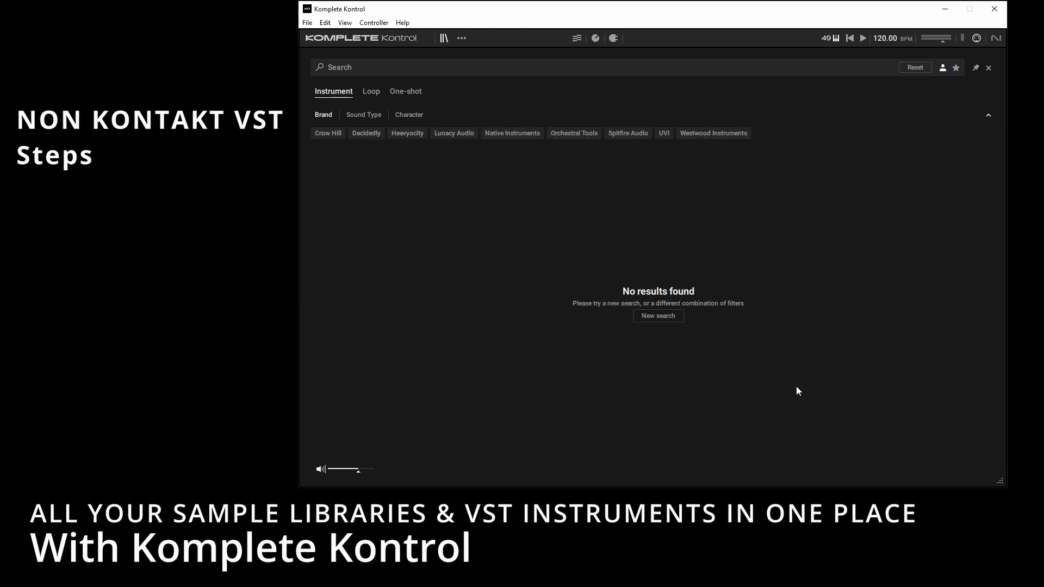
# Step: Switch the browser to factory content and back to user content, and check the user library tiles for Ample Sound products
pyautogui.click(943, 72)
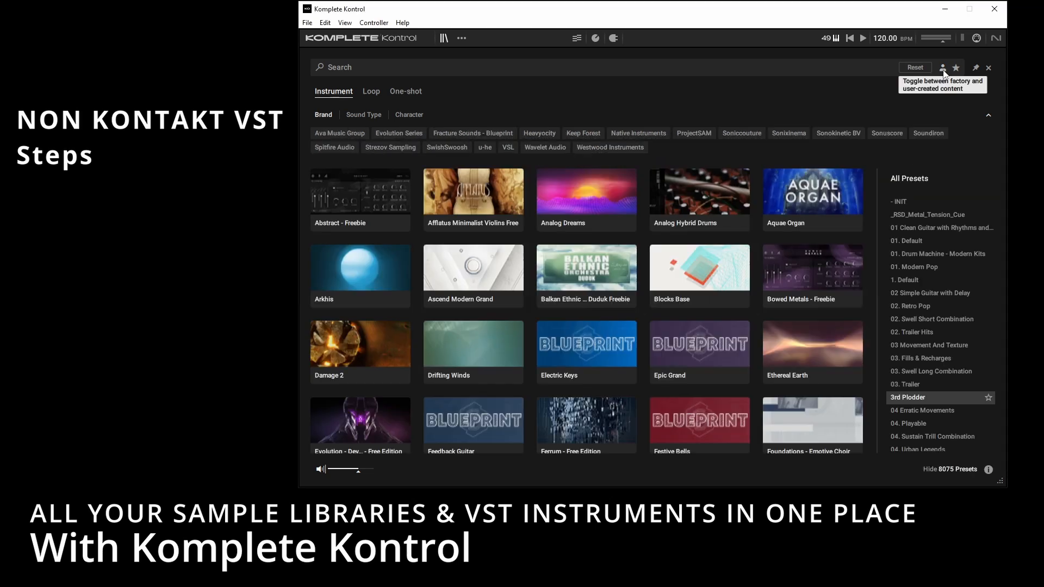
pyautogui.click(943, 71)
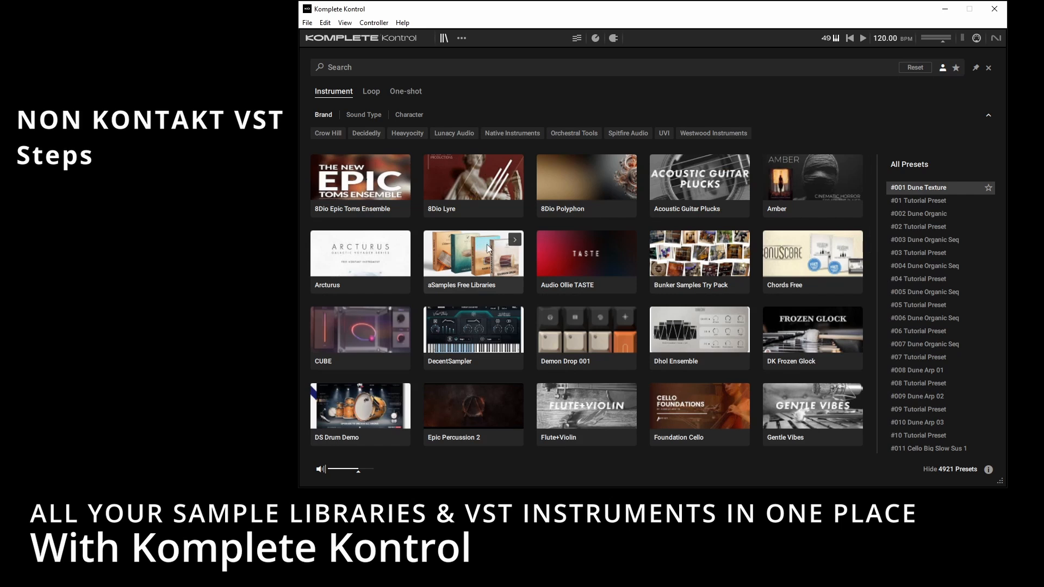
pyautogui.scroll(-3, 541, 269)
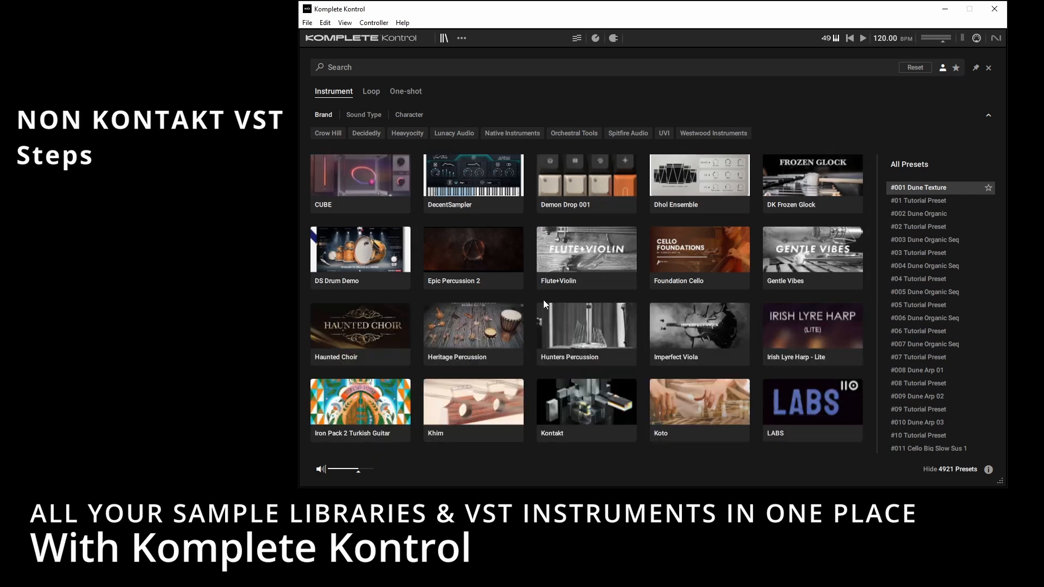
pyautogui.scroll(-3, 544, 296)
pyautogui.scroll(-3, 564, 288)
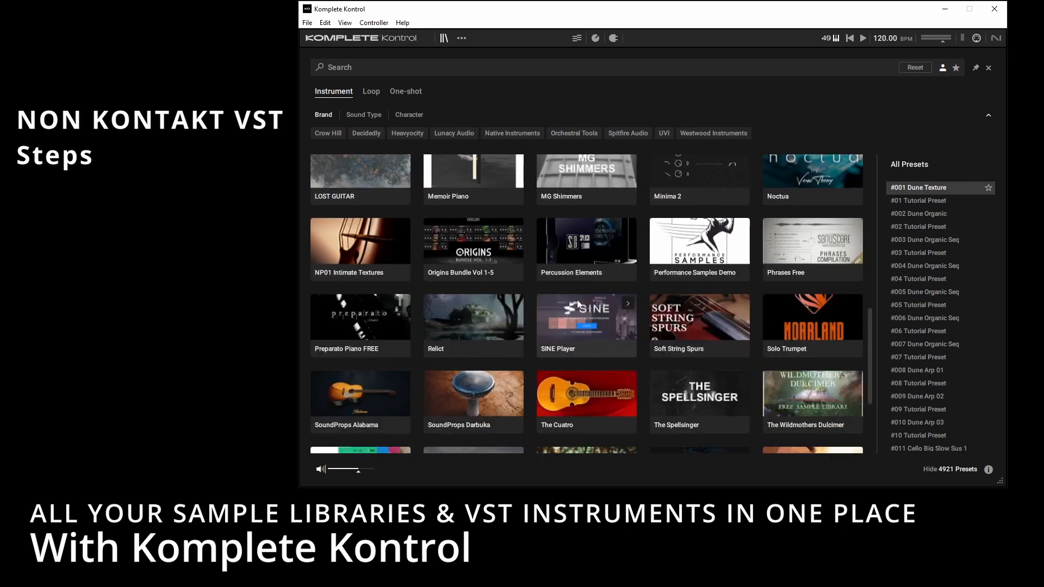
pyautogui.scroll(-1, 595, 291)
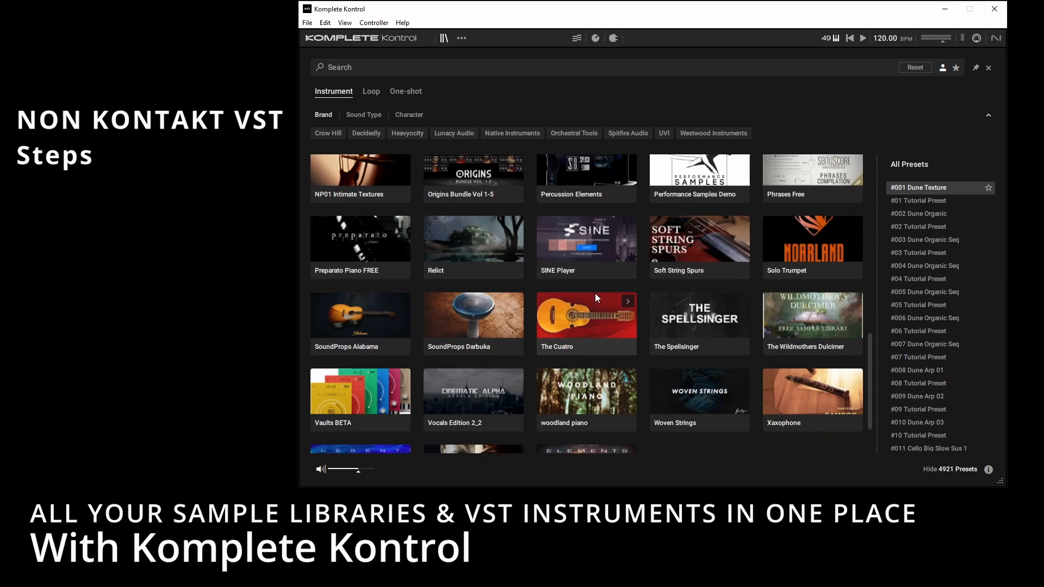
pyautogui.scroll(5, 598, 299)
pyautogui.scroll(4, 603, 307)
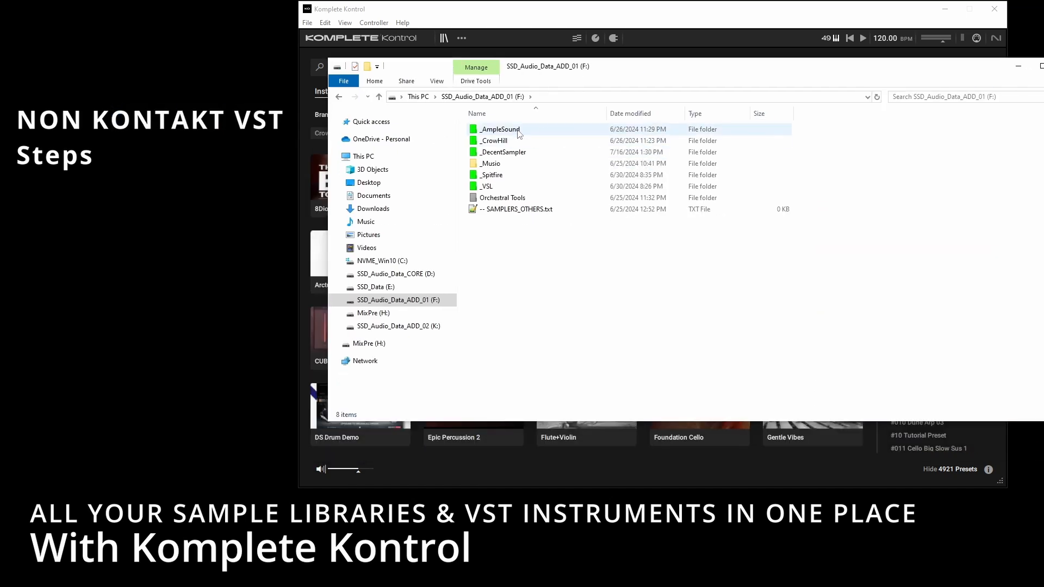
# Step: In File Explorer, open the _AmpleSound folder on drive F: and inspect its ABPL, AGML and APC library folders
pyautogui.click(524, 134)
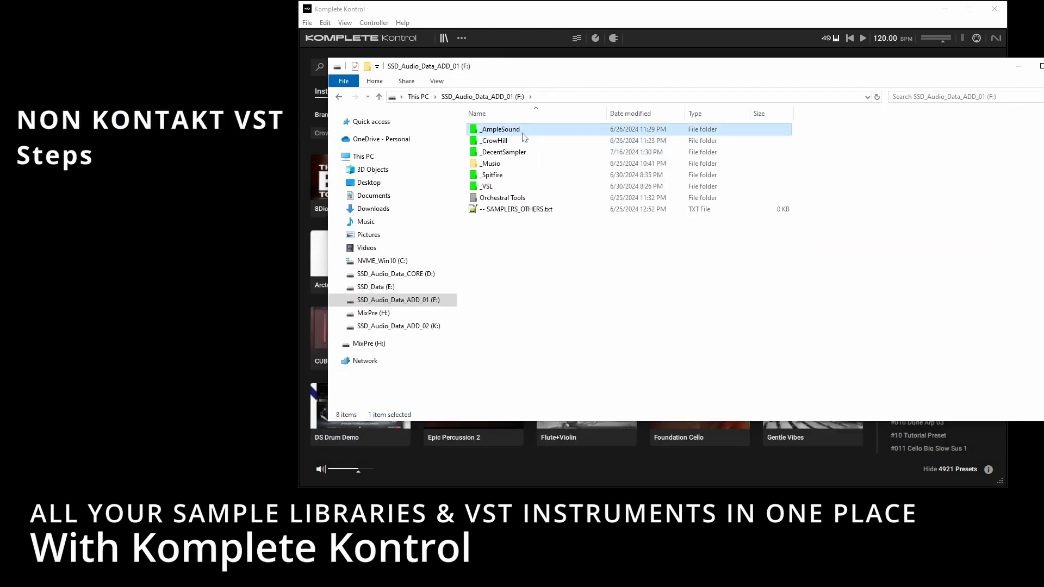
pyautogui.doubleClick(516, 134)
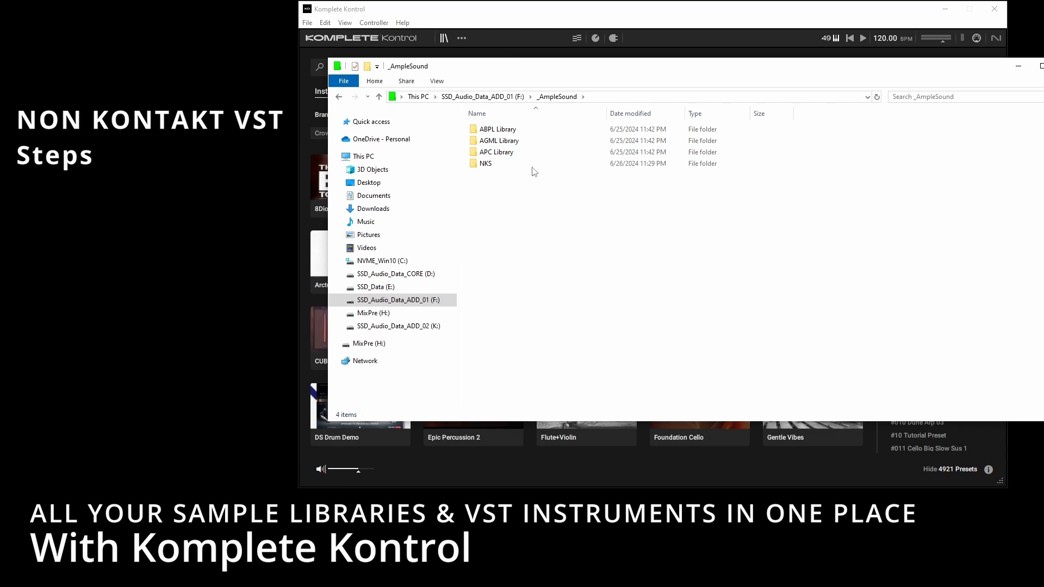
pyautogui.click(496, 152)
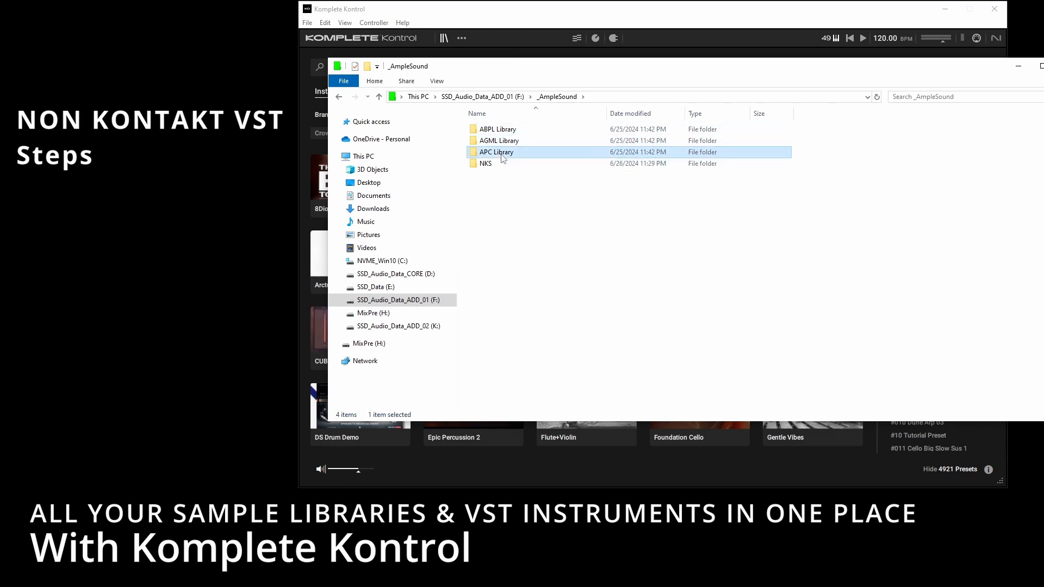
pyautogui.click(498, 131)
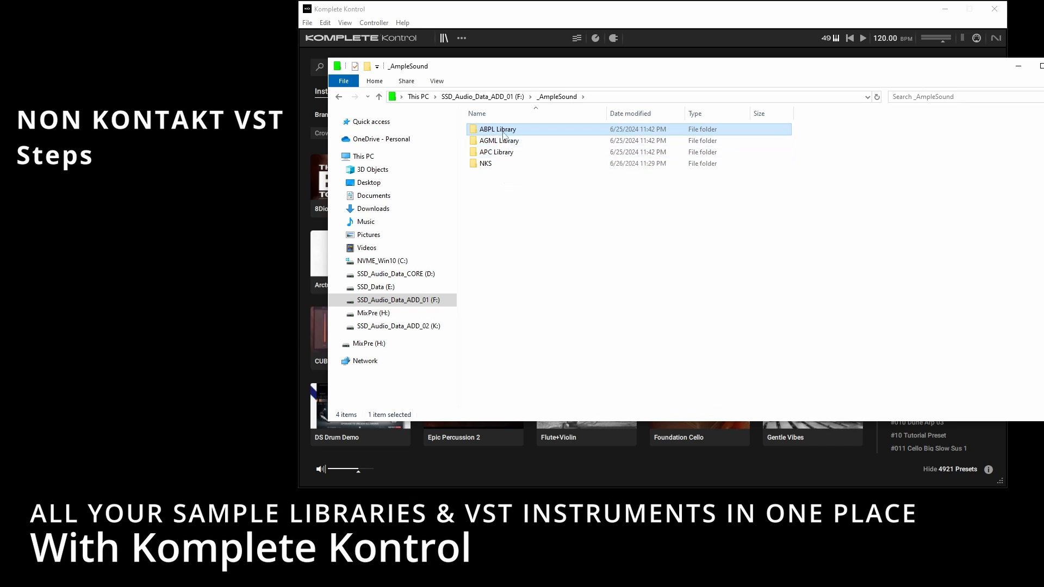
pyautogui.click(510, 140)
pyautogui.click(511, 131)
# Step: Examine the three Ample .nksf files in the NKS folder, return to _AmpleSound and move the File Explorer window out of the way
pyautogui.doubleClick(522, 164)
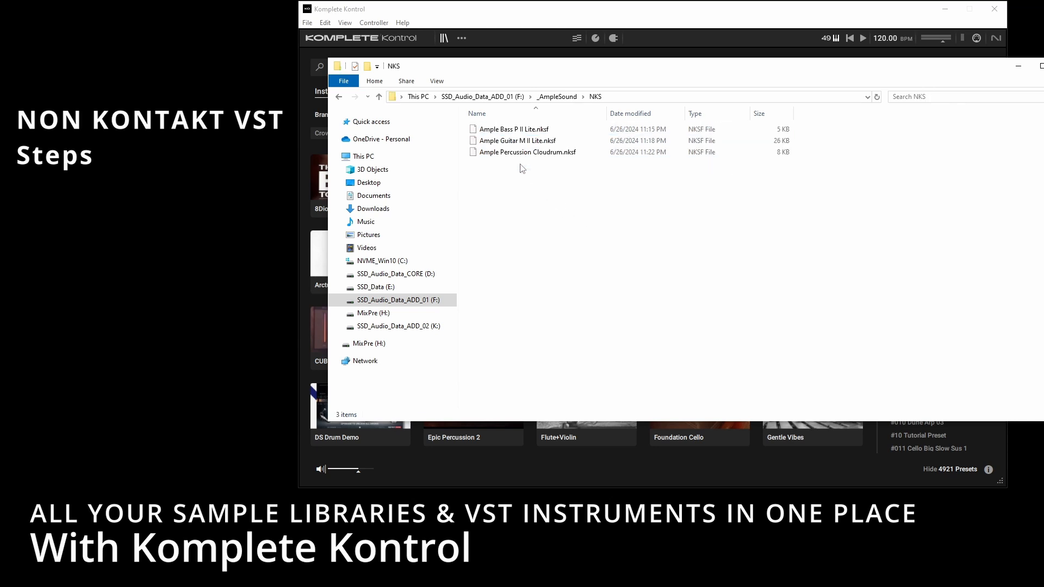
pyautogui.click(534, 132)
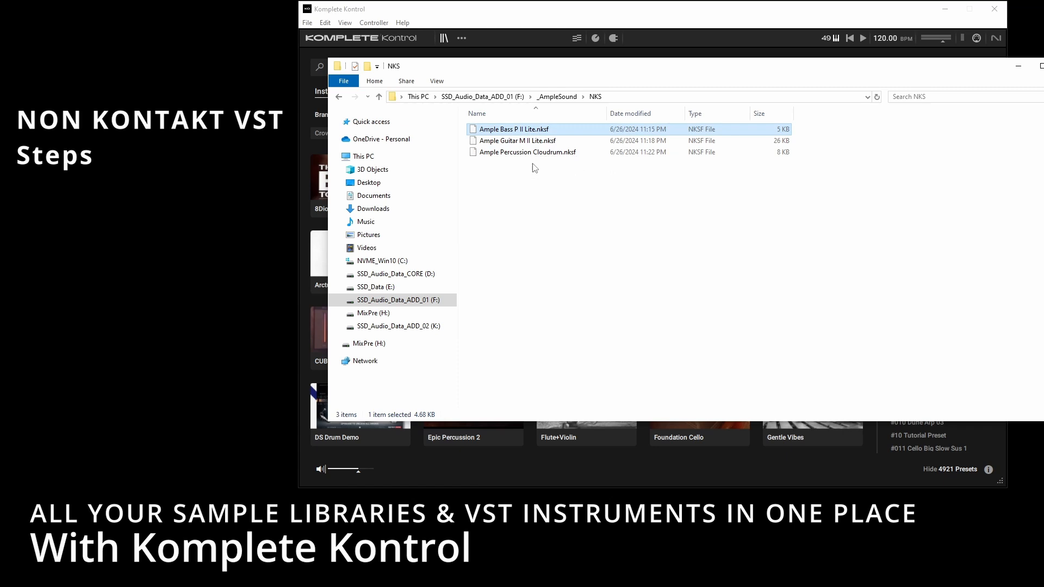
pyautogui.keyDown('shift'); pyautogui.click(531, 154); pyautogui.keyUp('shift')
pyautogui.click(564, 200)
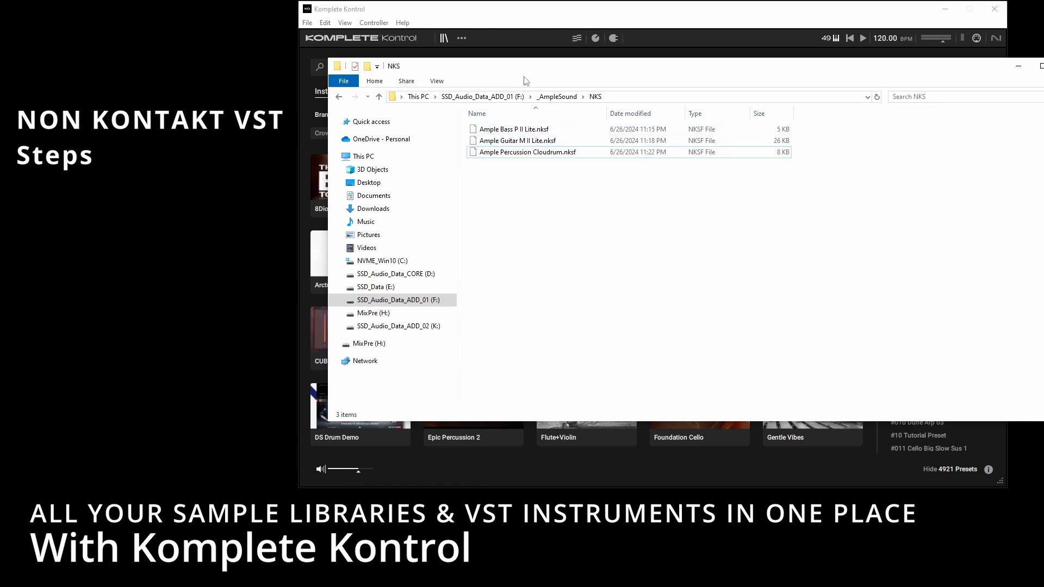
pyautogui.moveTo(528, 71); pyautogui.dragTo(473, 157)
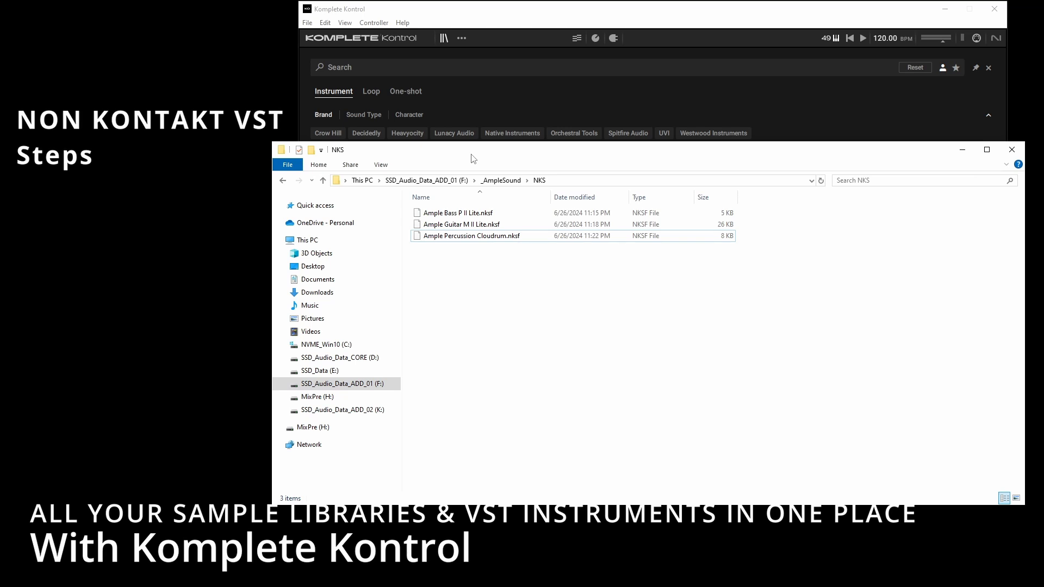
pyautogui.click(496, 180)
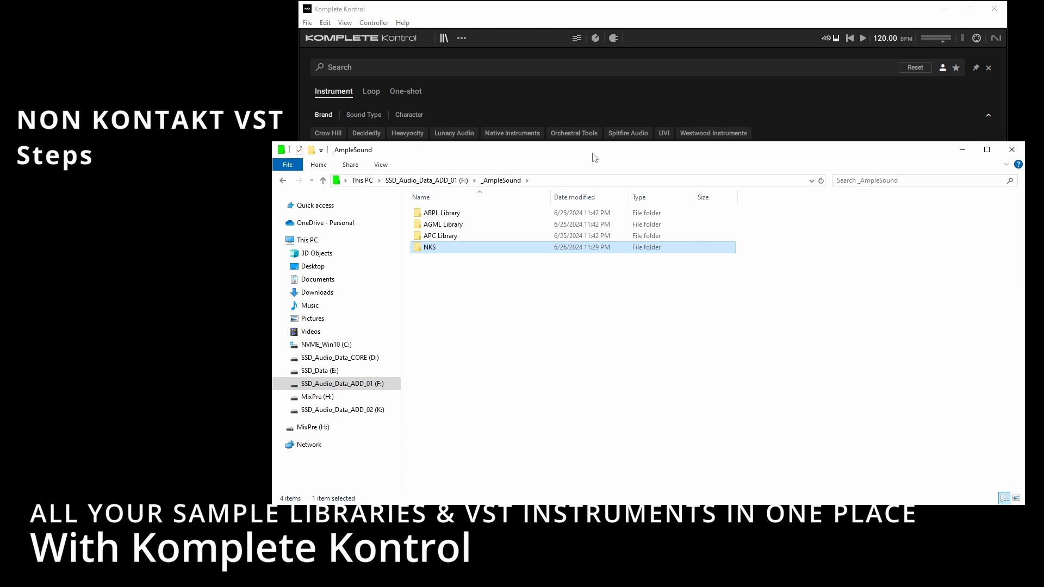
pyautogui.moveTo(593, 153); pyautogui.dragTo(0, 86)
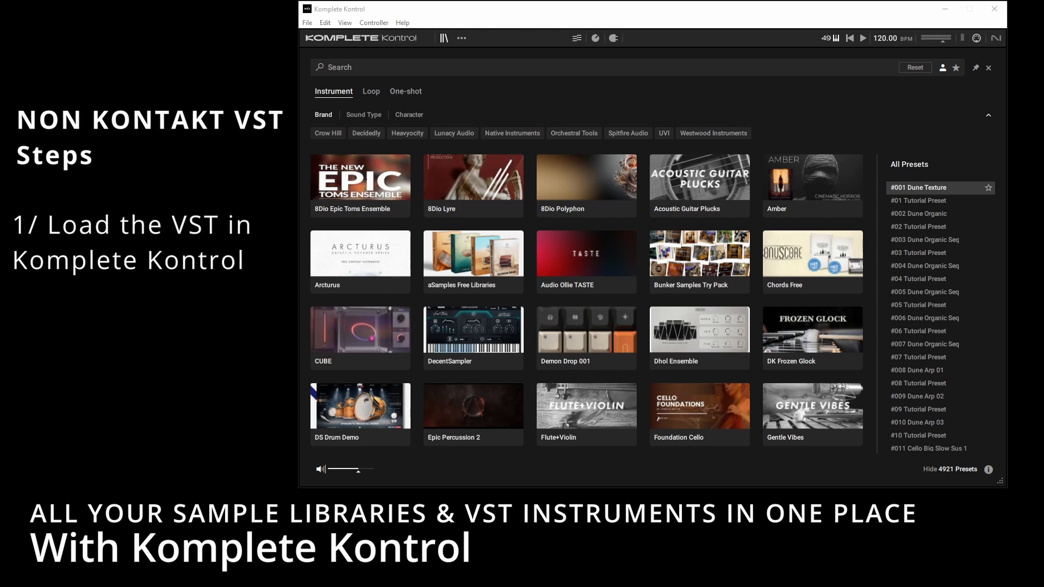
# Step: Load the Ample Sound APC VST instrument in Komplete Kontrol and hide the library browser to show the Cloudrum interface
pyautogui.click(461, 37)
pyautogui.moveTo(473, 57)
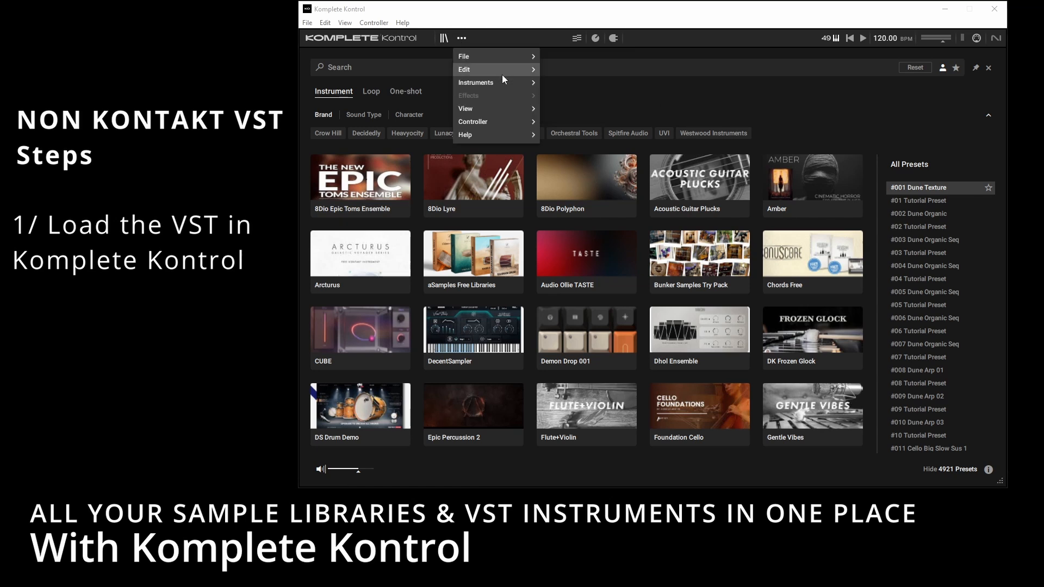
pyautogui.moveTo(500, 82)
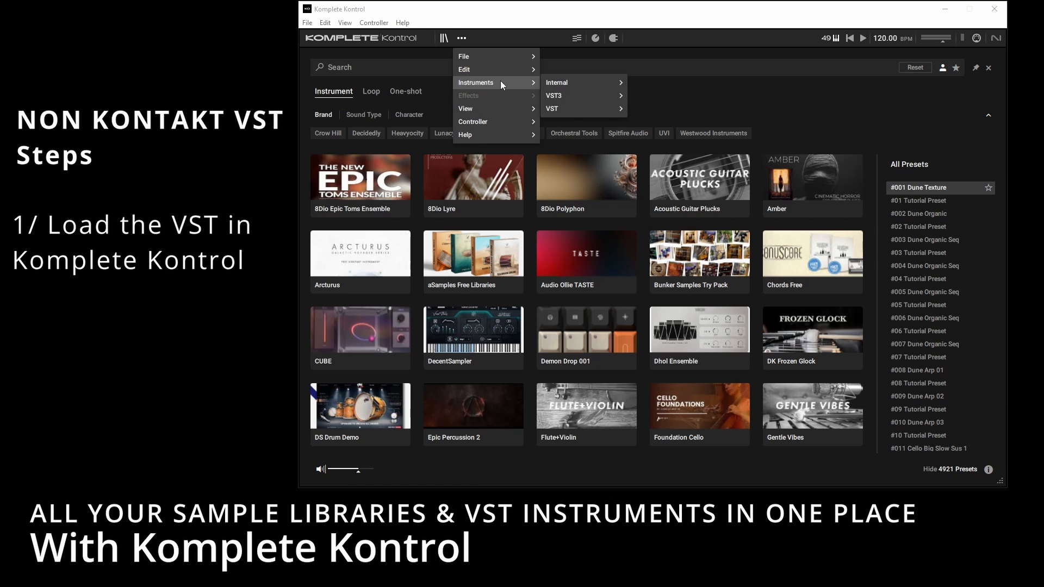
pyautogui.moveTo(589, 95)
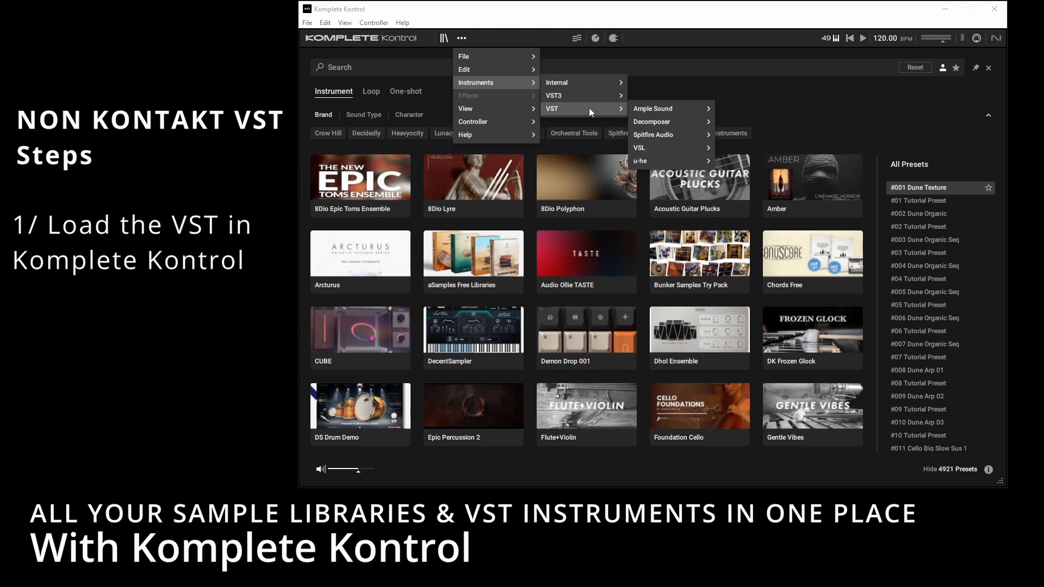
pyautogui.moveTo(661, 107)
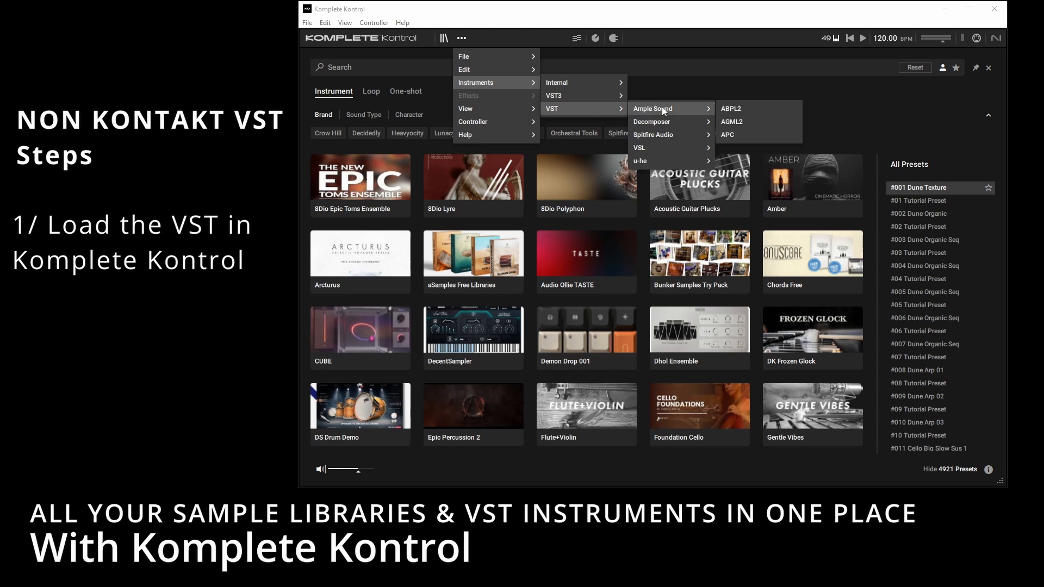
pyautogui.click(748, 133)
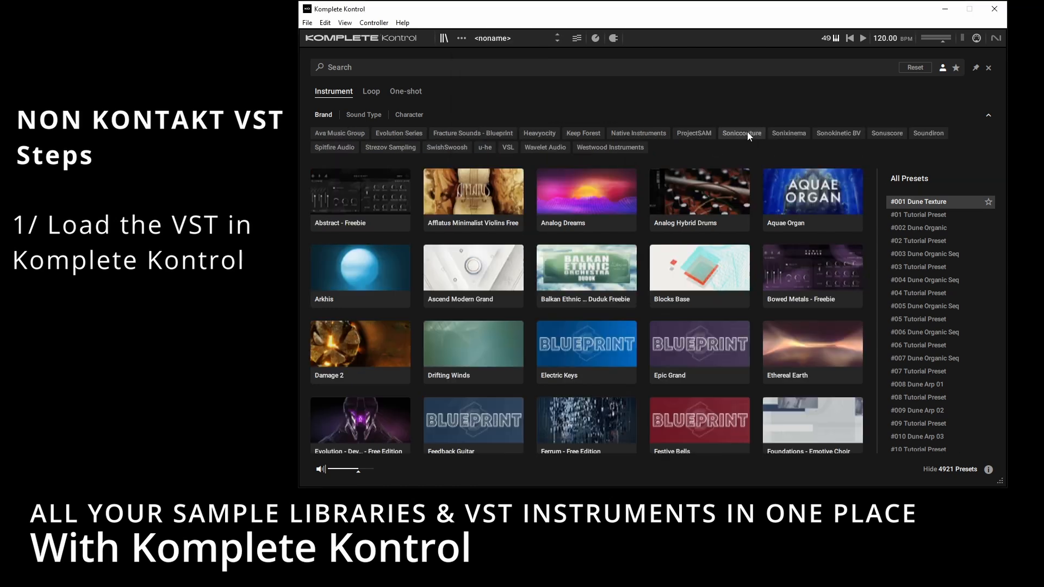
pyautogui.click(443, 38)
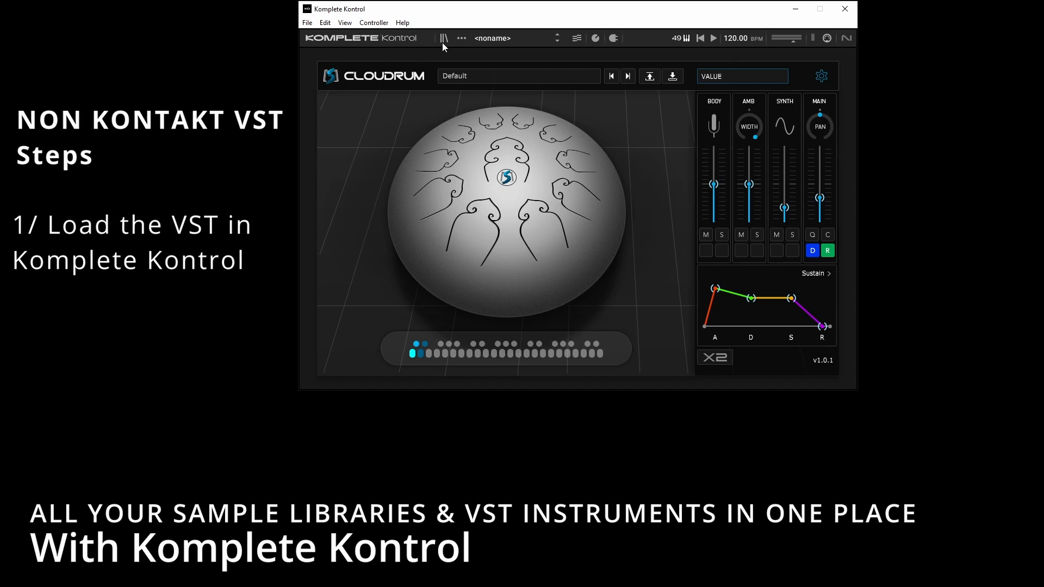
# Step: Save the loaded Cloudrum instrument as a user preset named "Ample Sound Cloudrum"
pyautogui.moveTo(492, 8); pyautogui.dragTo(530, 36)
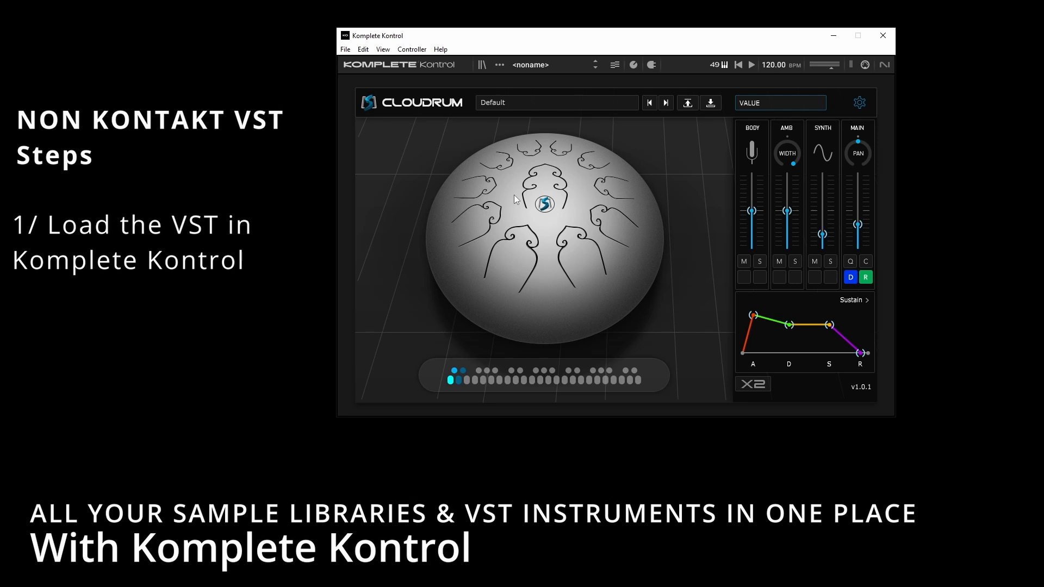
pyautogui.click(499, 65)
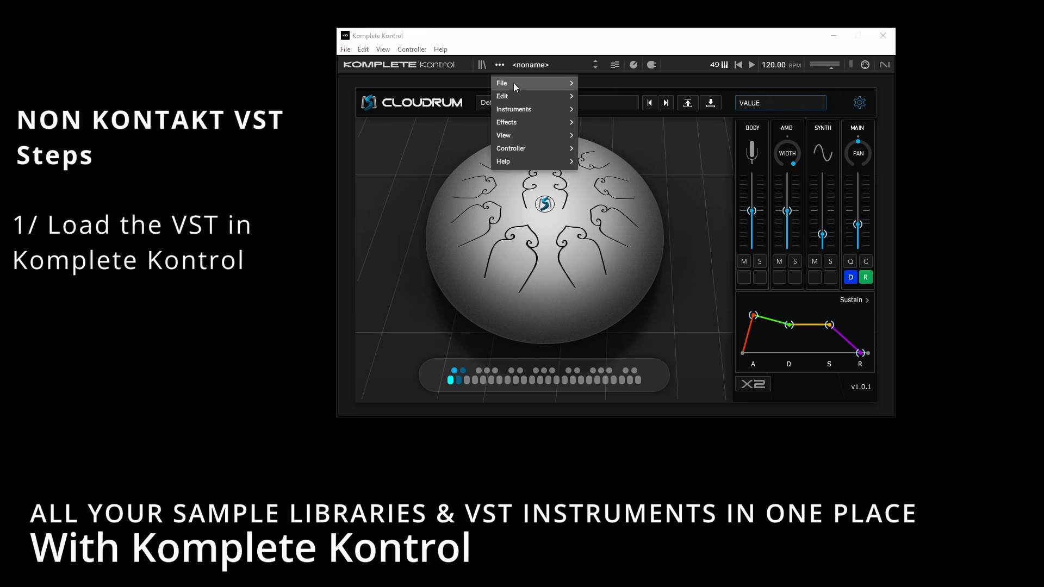
pyautogui.moveTo(513, 83)
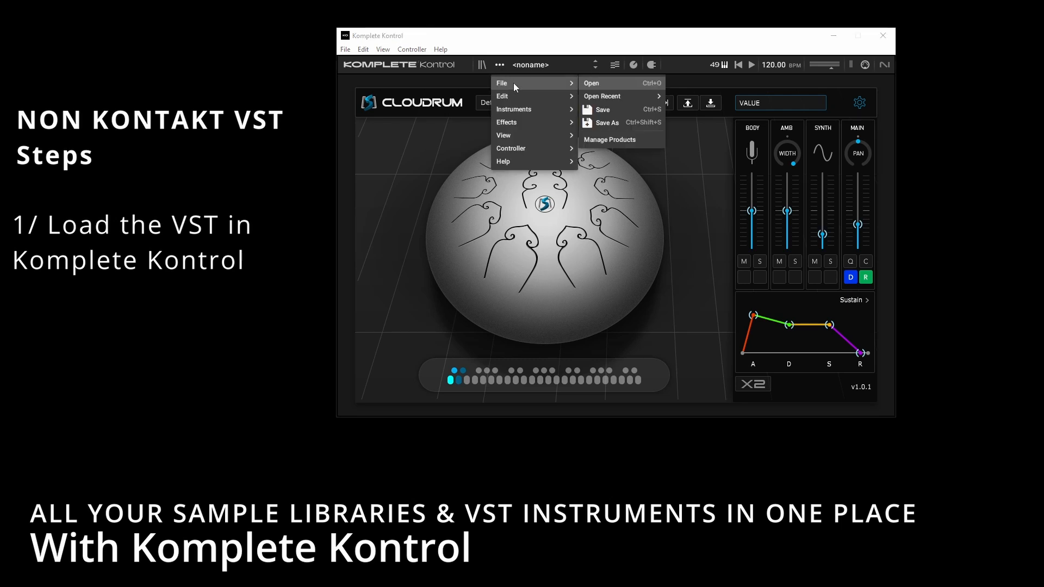
pyautogui.click(633, 126)
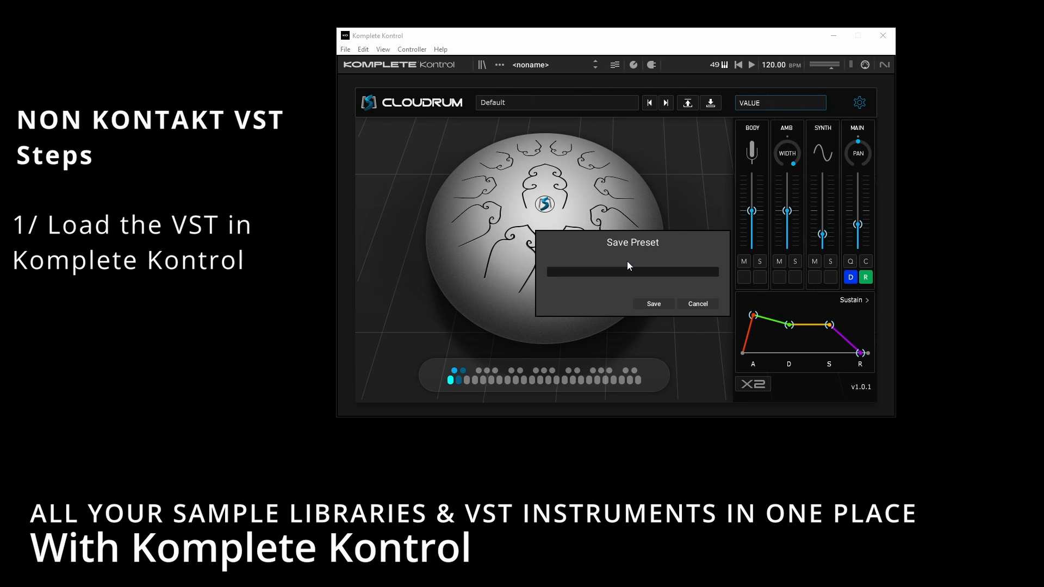
pyautogui.write('Ample')
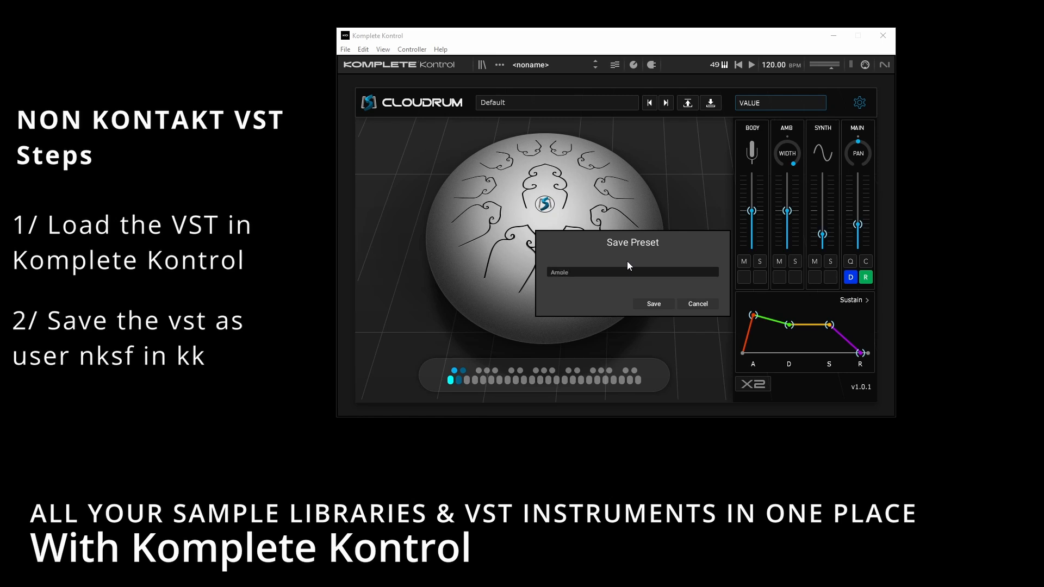
pyautogui.write(' Sound Cloudrum')
pyautogui.click(657, 305)
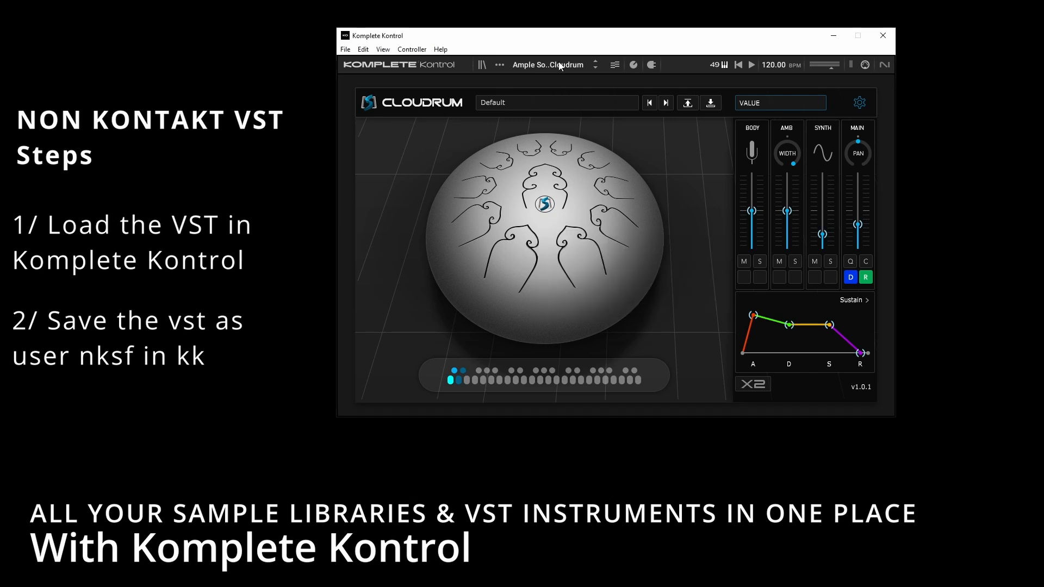
# Step: Show the user content in the library browser filtered to Ample Sound, and reveal the Ample Sound Cloudrum preset in File Explorer
pyautogui.click(482, 64)
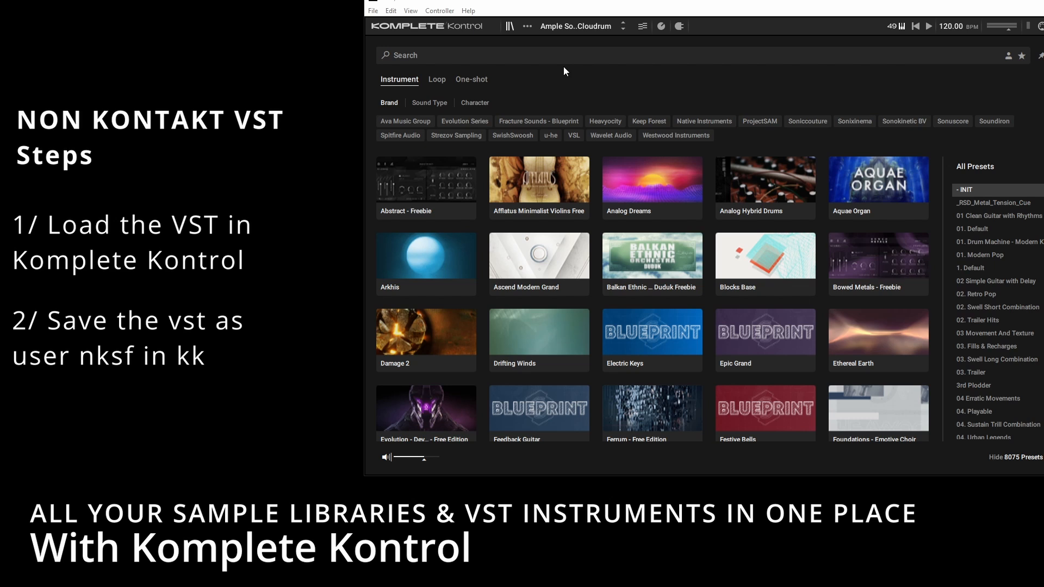
pyautogui.click(1008, 57)
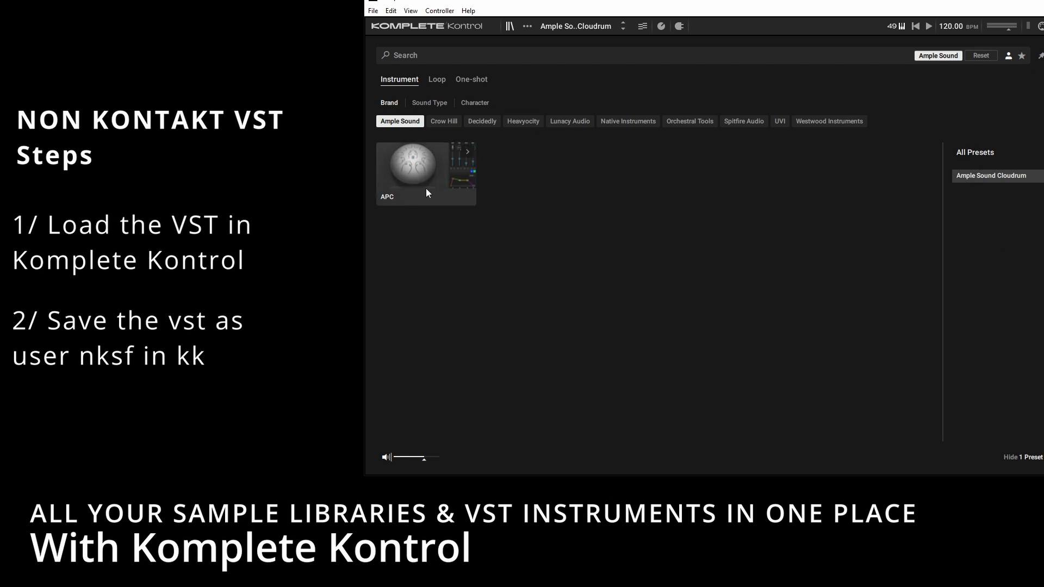
pyautogui.rightClick(987, 177)
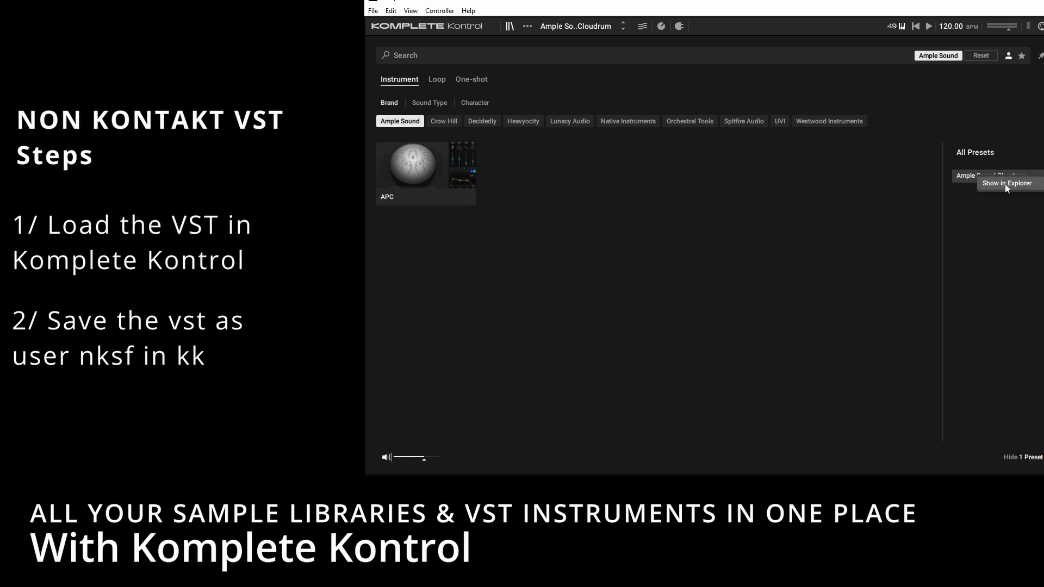
pyautogui.click(1005, 186)
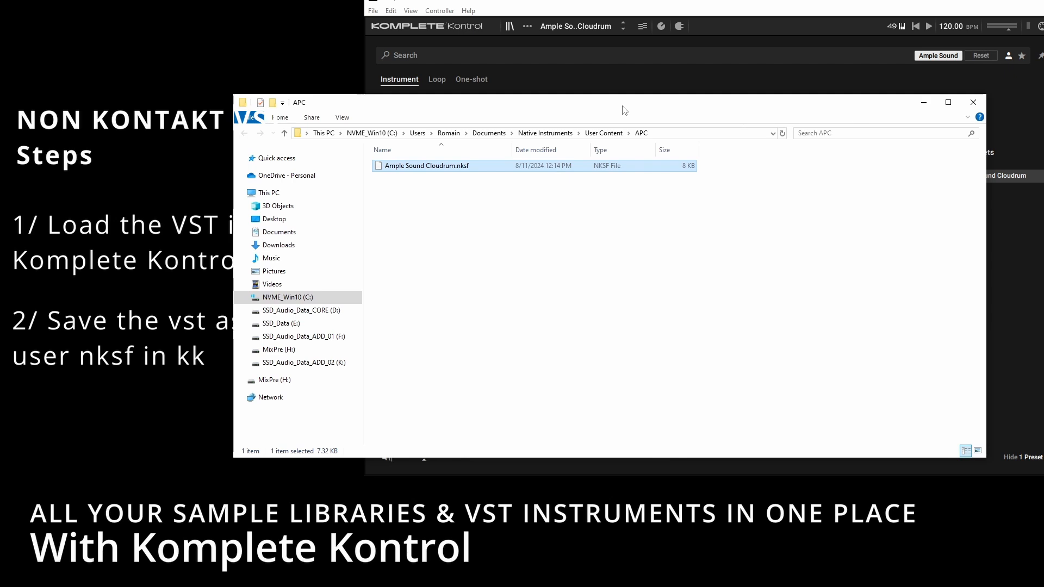
# Step: Inspect the Native Instruments User Content folder and its APC subfolder containing the saved Ample Sound Cloudrum.nksf file
pyautogui.click(564, 137)
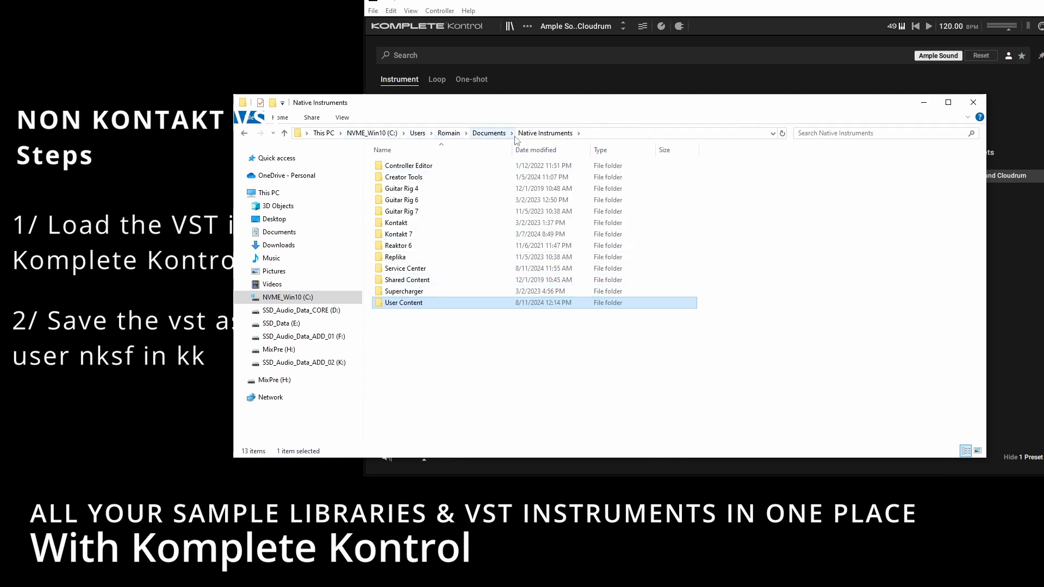
pyautogui.doubleClick(430, 305)
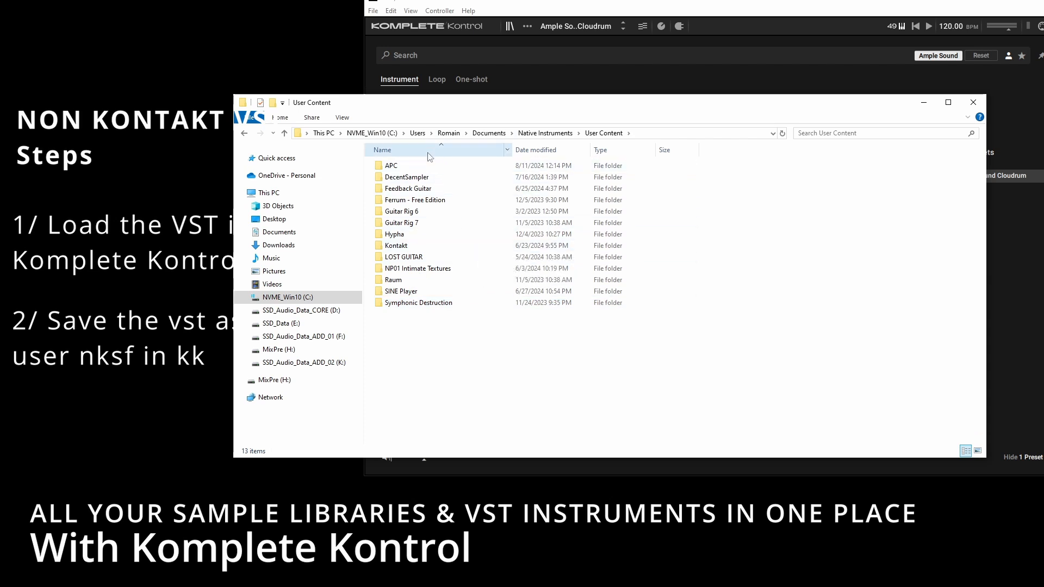
pyautogui.doubleClick(413, 167)
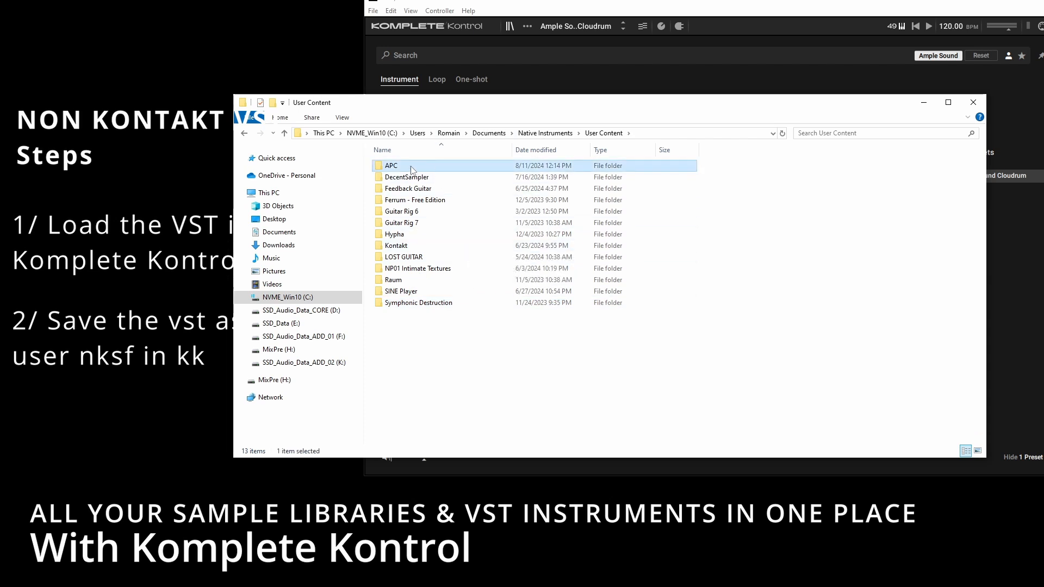
pyautogui.click(436, 168)
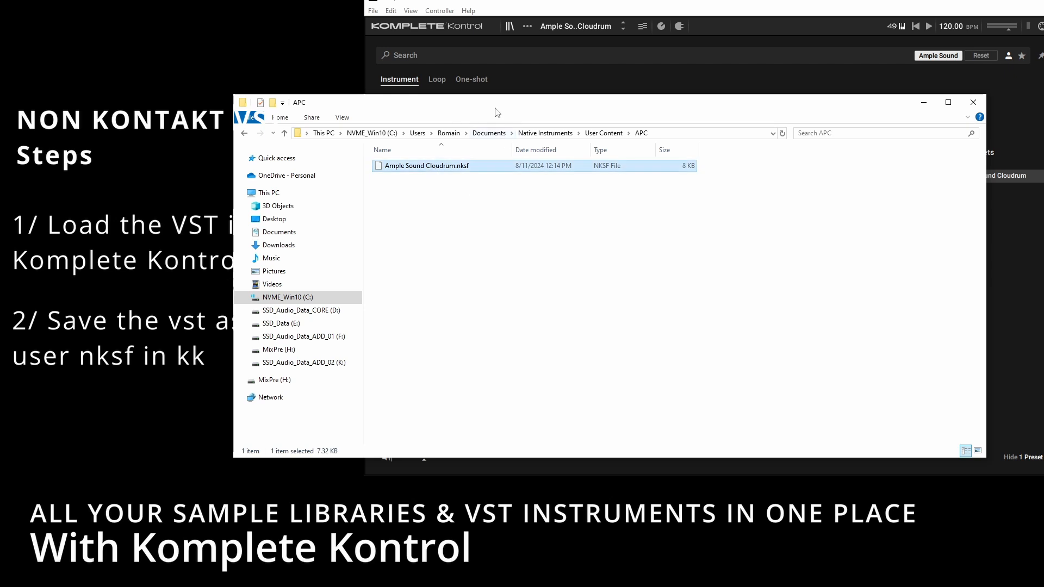
pyautogui.moveTo(492, 108); pyautogui.dragTo(533, 105)
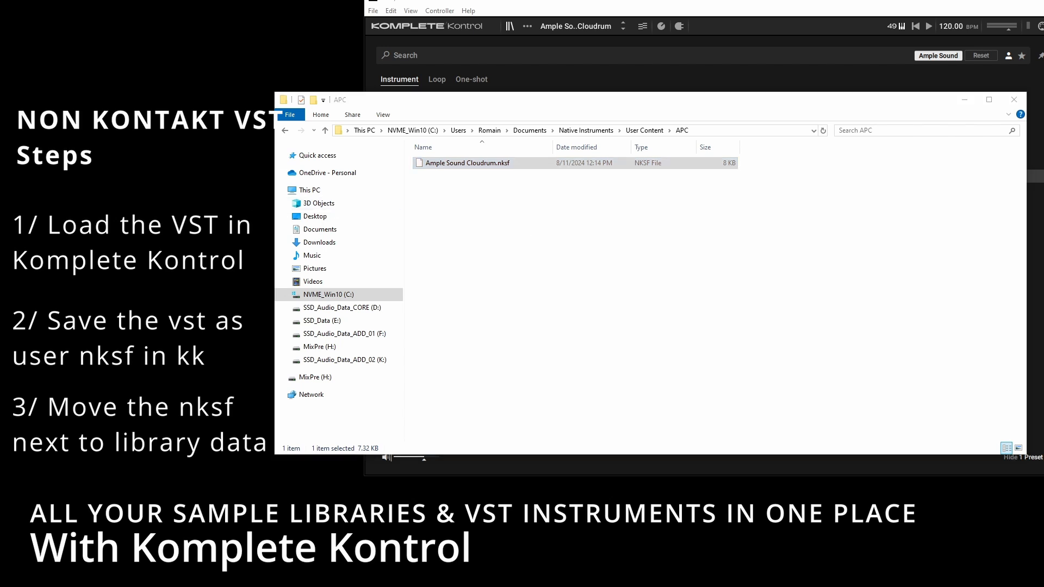
# Step: Bring up the _AmpleSound folder window and examine the .nksf files in its NKS folder beside the APC folder window
pyautogui.moveTo(0, 131); pyautogui.dragTo(464, 204)
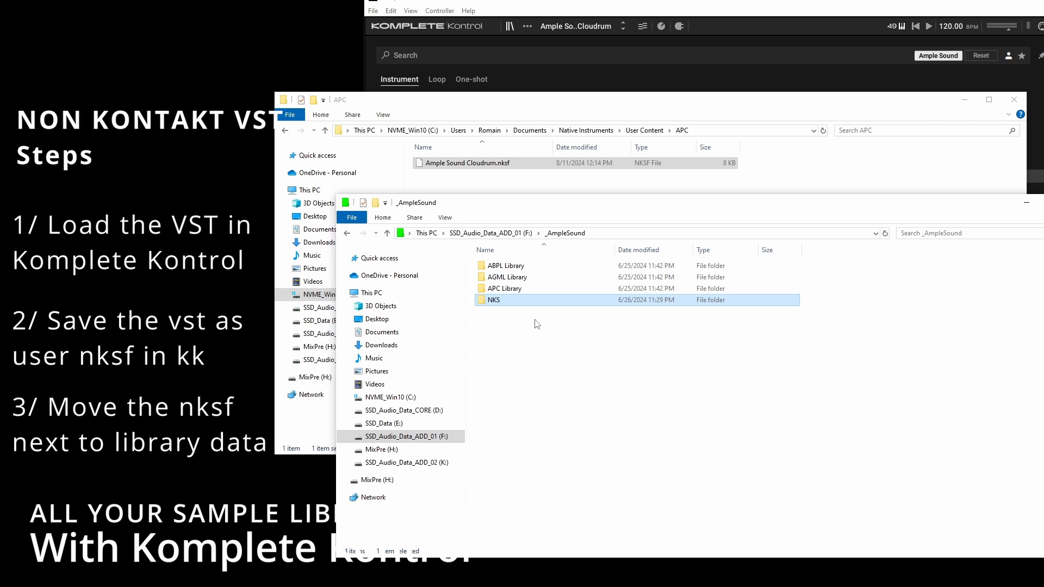
pyautogui.click(518, 320)
pyautogui.doubleClick(515, 303)
pyautogui.moveTo(606, 351); pyautogui.dragTo(523, 268)
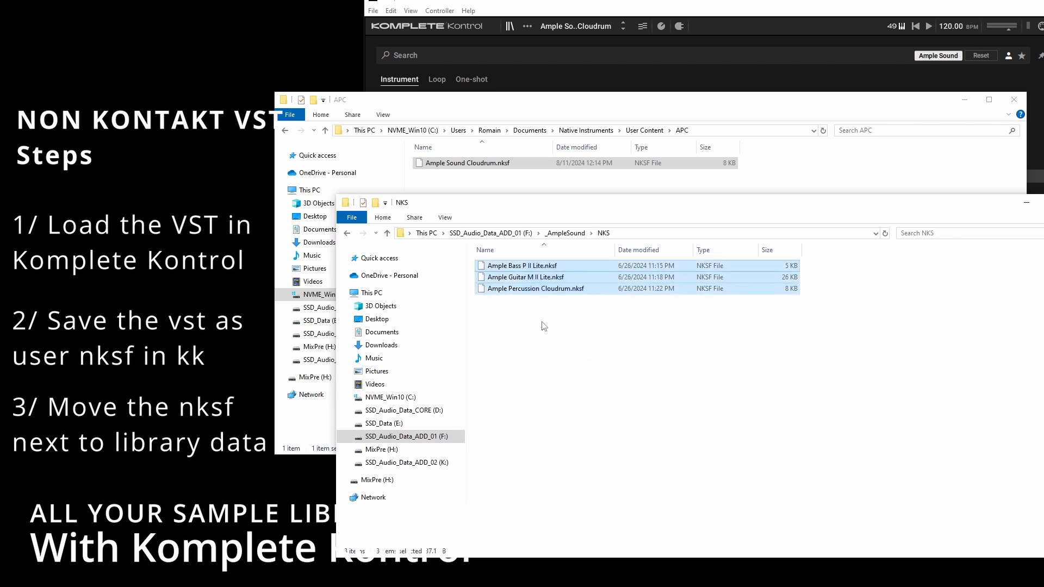
pyautogui.click(544, 326)
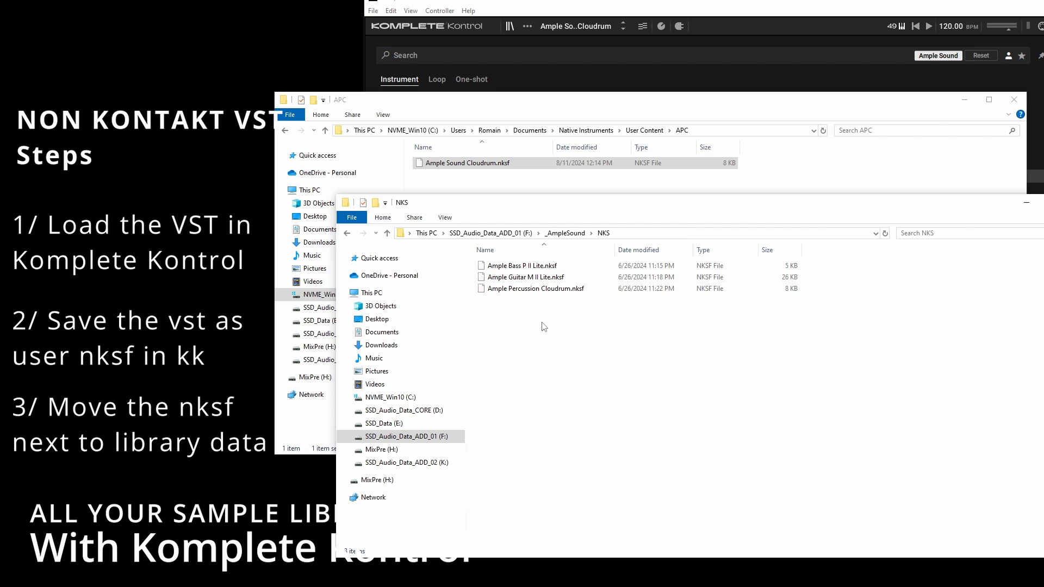
pyautogui.click(474, 167)
pyautogui.click(574, 465)
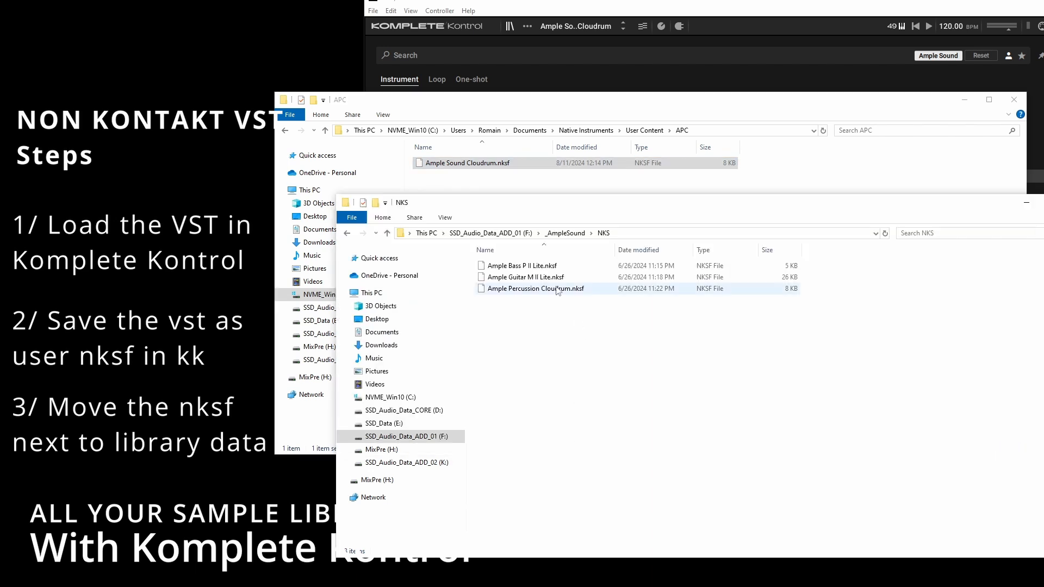
# Step: Compare the NKS folder's files with the new preset, close the APC folder window and move the NKS window out of the way
pyautogui.moveTo(579, 205); pyautogui.dragTo(586, 262)
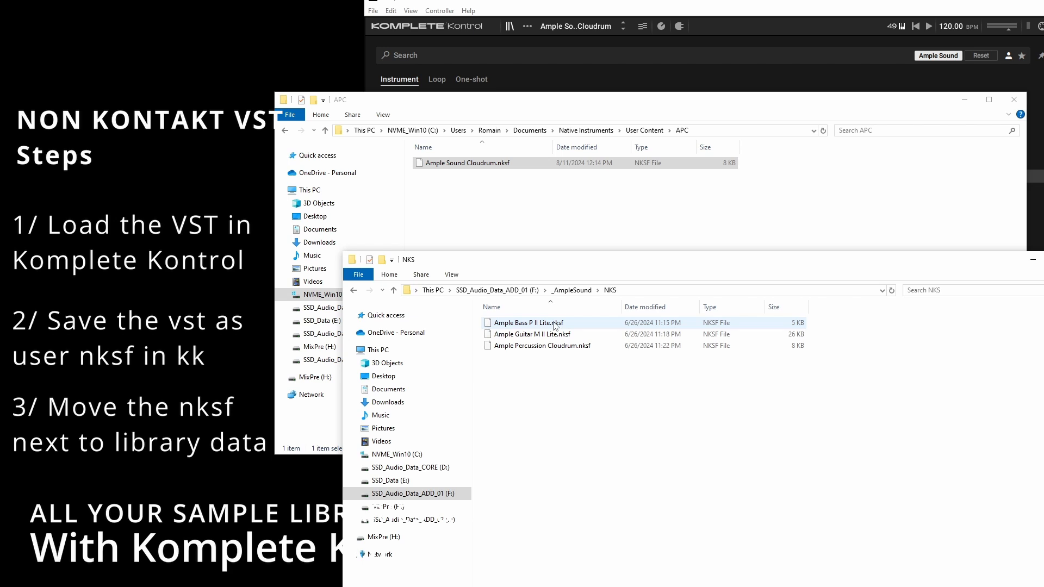
pyautogui.click(552, 334)
pyautogui.keyDown('shift'); pyautogui.click(555, 348); pyautogui.keyUp('shift')
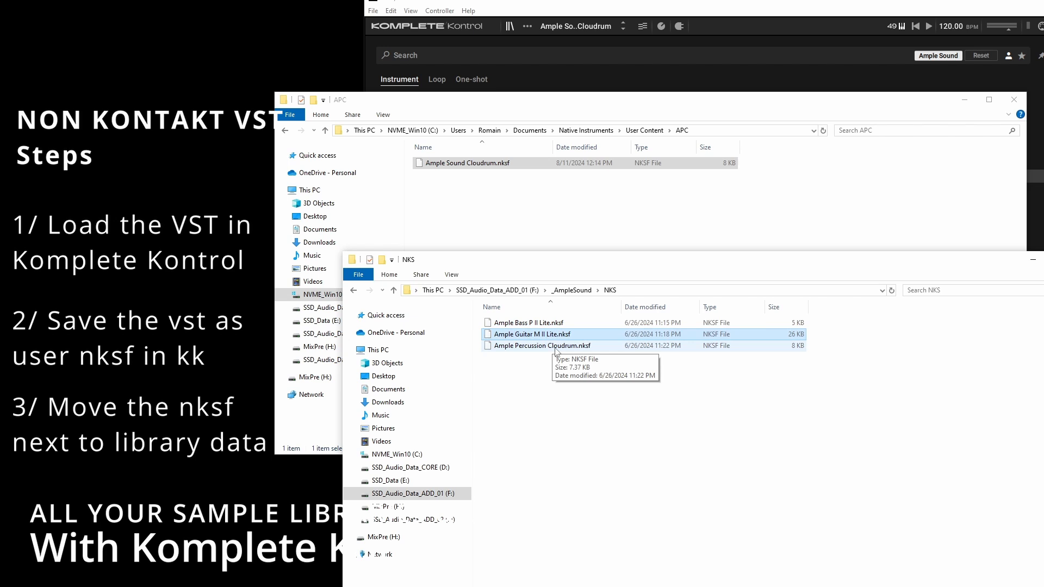
pyautogui.click(1014, 101)
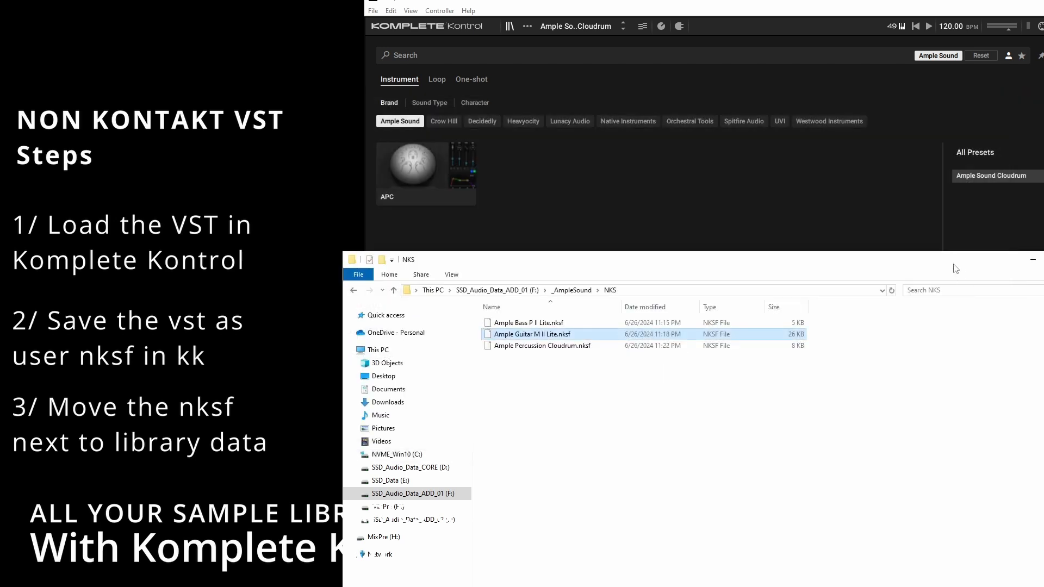
pyautogui.moveTo(956, 264); pyautogui.dragTo(620, 225)
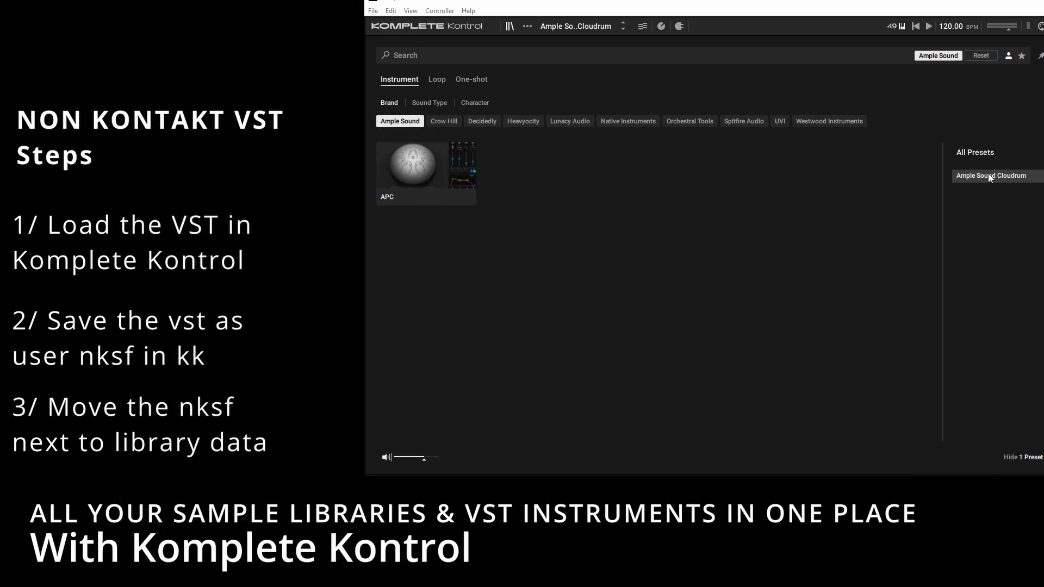
# Step: Filter the user library to the APC product and bring up the Ample Sound Cloudrum preset's folder in File Explorer
pyautogui.rightClick(990, 178)
pyautogui.click(964, 200)
pyautogui.click(427, 174)
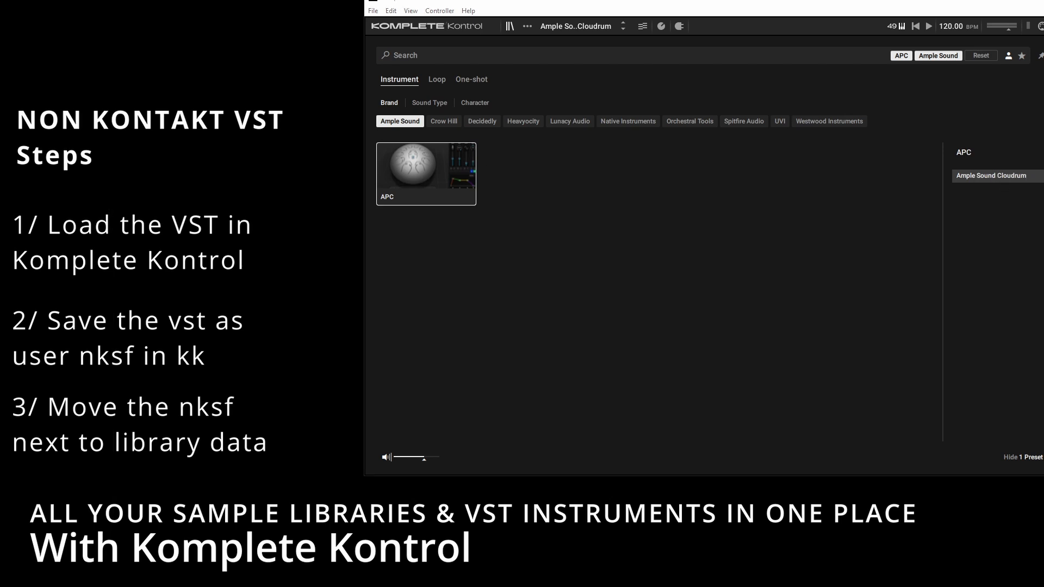
pyautogui.moveTo(112, 41); pyautogui.dragTo(798, 83)
pyautogui.click(521, 190)
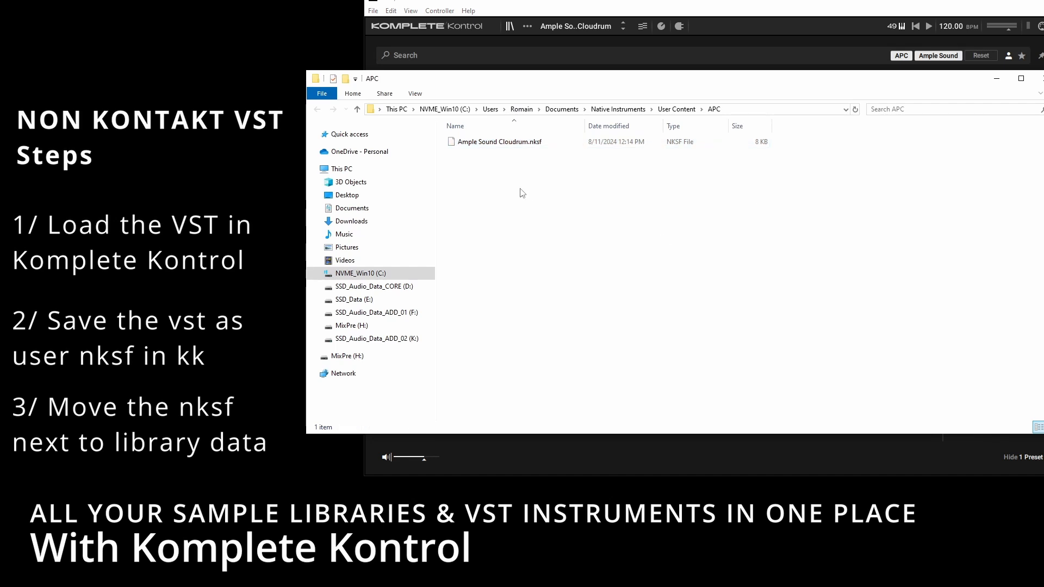
# Step: Check the APC folder inside User Content and delete it
pyautogui.click(676, 109)
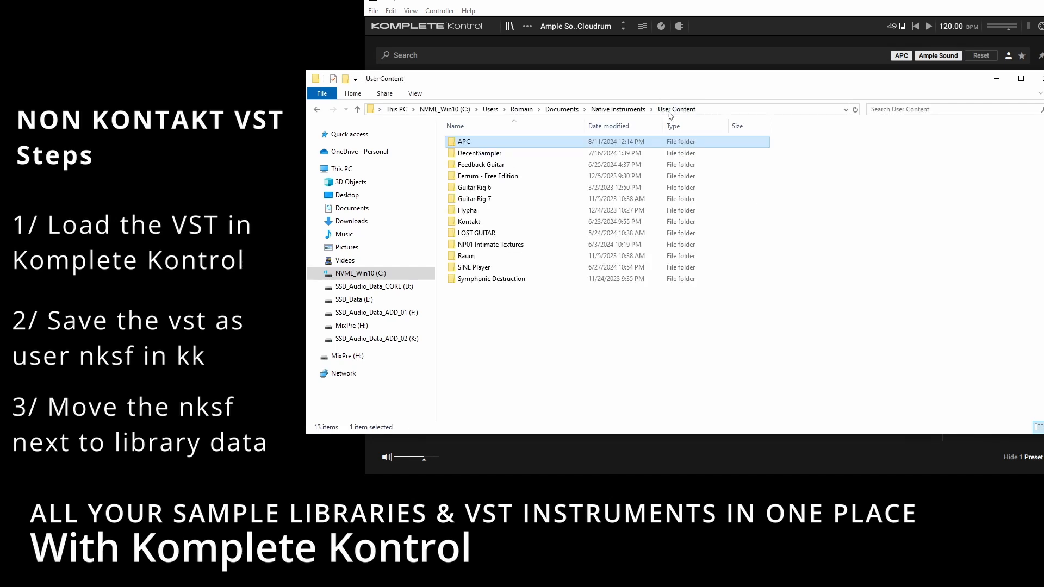
pyautogui.doubleClick(474, 144)
pyautogui.hotkey('alt', 'Left')
pyautogui.click(482, 166)
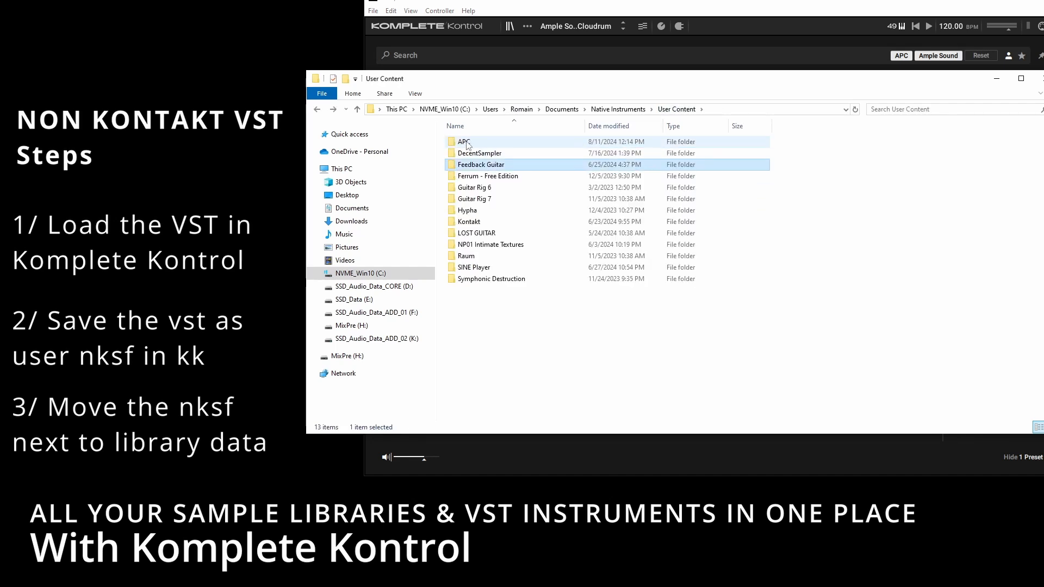
pyautogui.click(467, 145)
pyautogui.press('Delete')
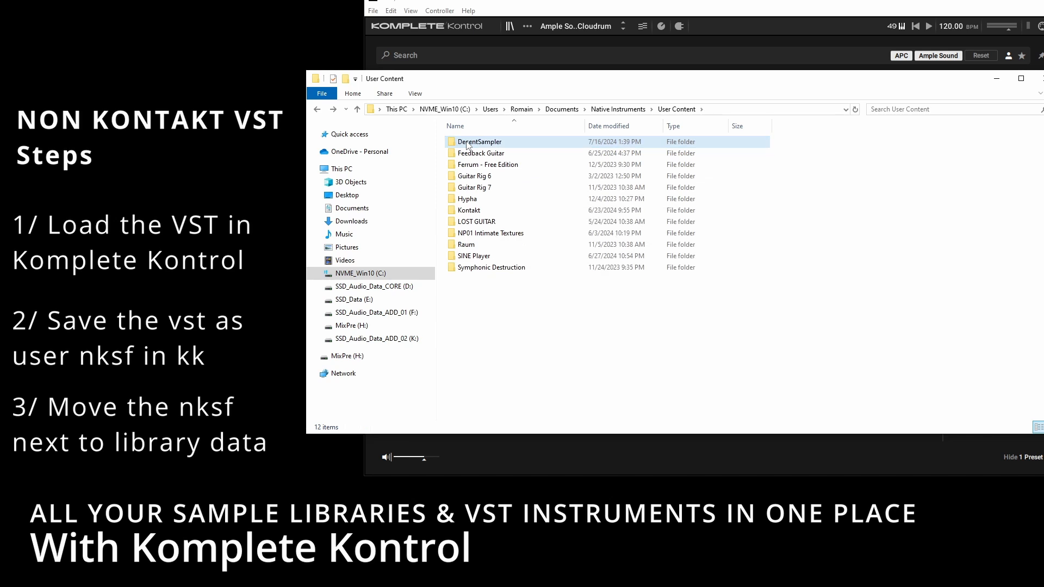
# Step: Switch back to Komplete Kontrol and clear the Ample Sound and APC filters from the user library
pyautogui.hotkey('alt', 'Tab')
pyautogui.click(417, 121)
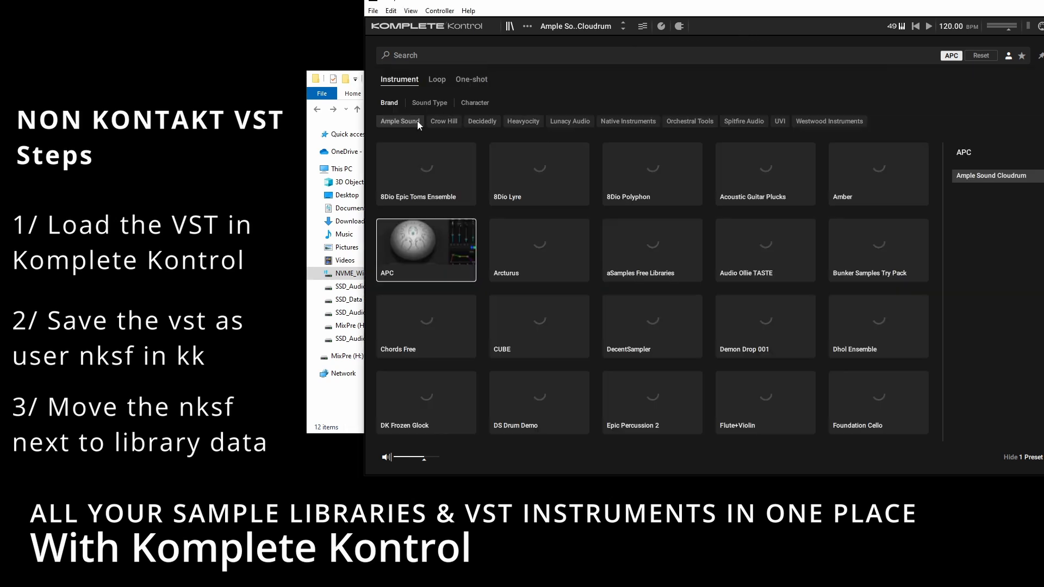
pyautogui.click(951, 56)
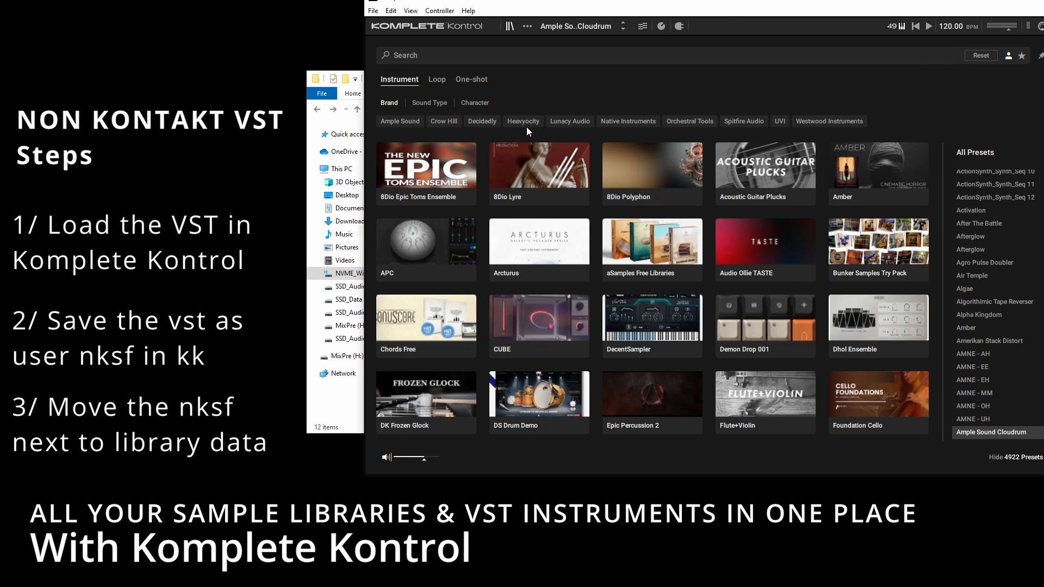
# Step: Bring up the Library preferences with the list of user content locations and move the Preferences window higher
pyautogui.click(390, 11)
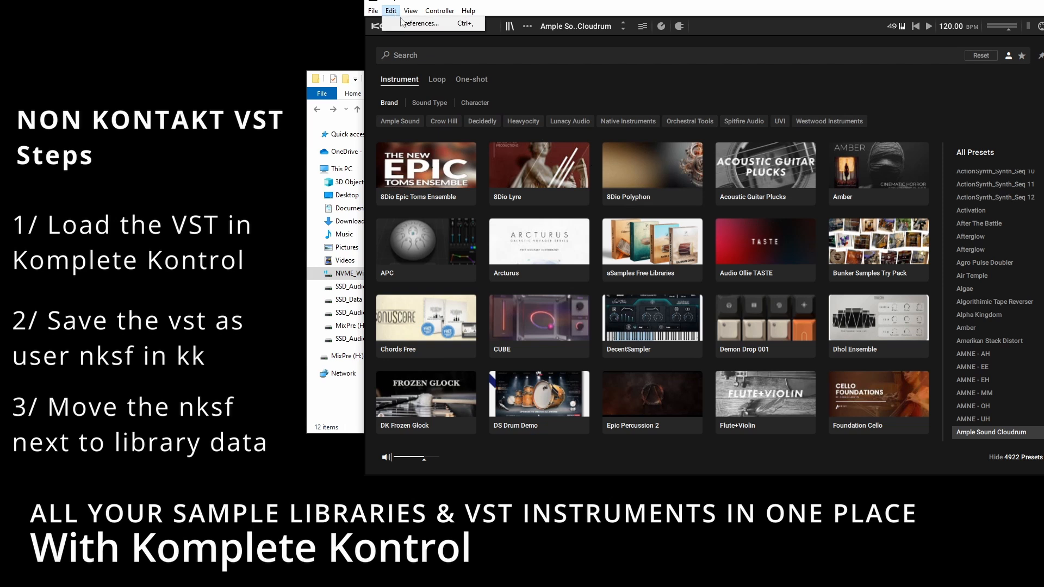
pyautogui.click(403, 24)
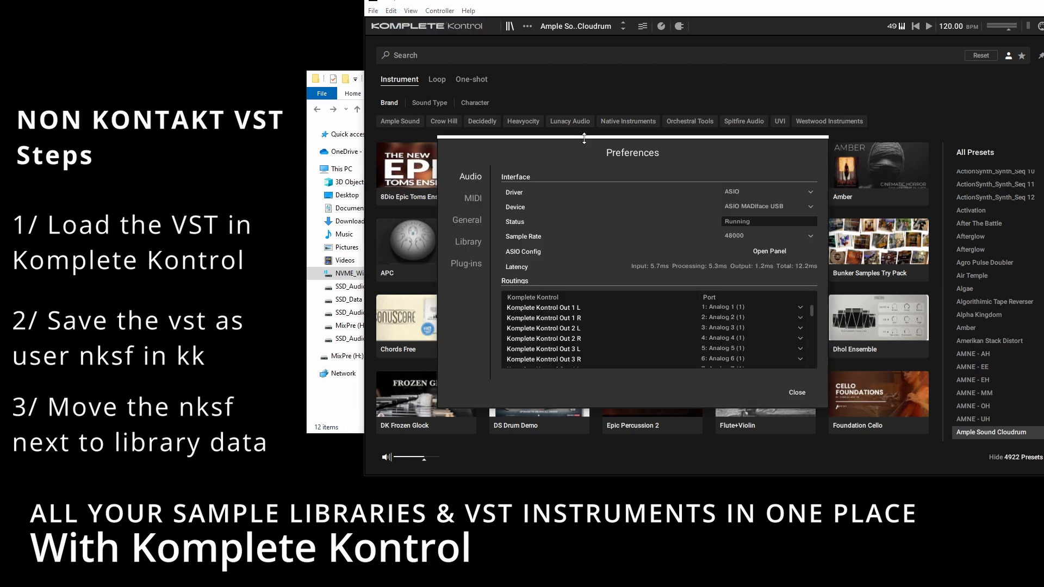
pyautogui.moveTo(577, 140); pyautogui.dragTo(602, 106)
pyautogui.click(497, 210)
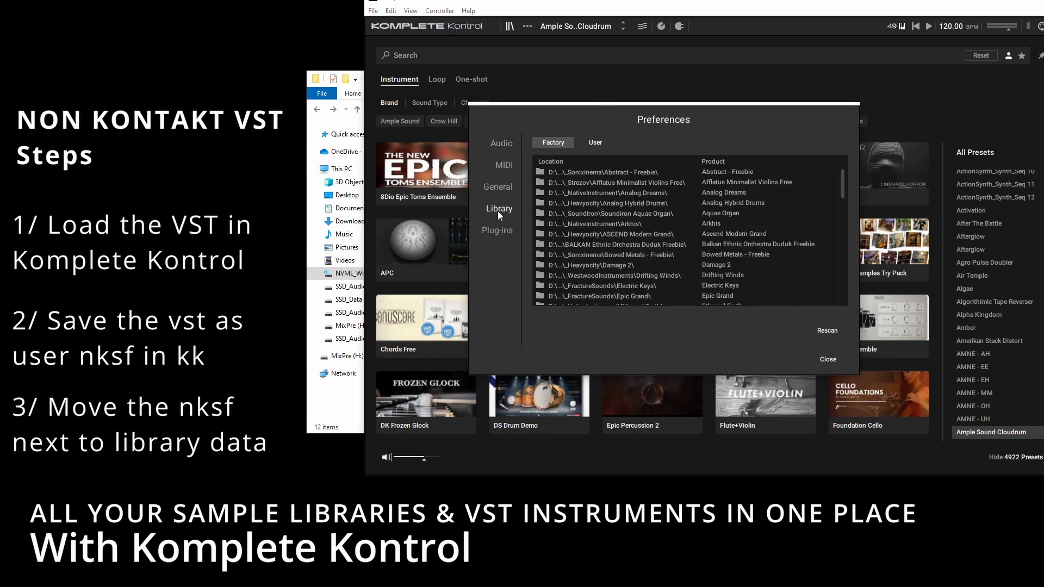
pyautogui.click(600, 143)
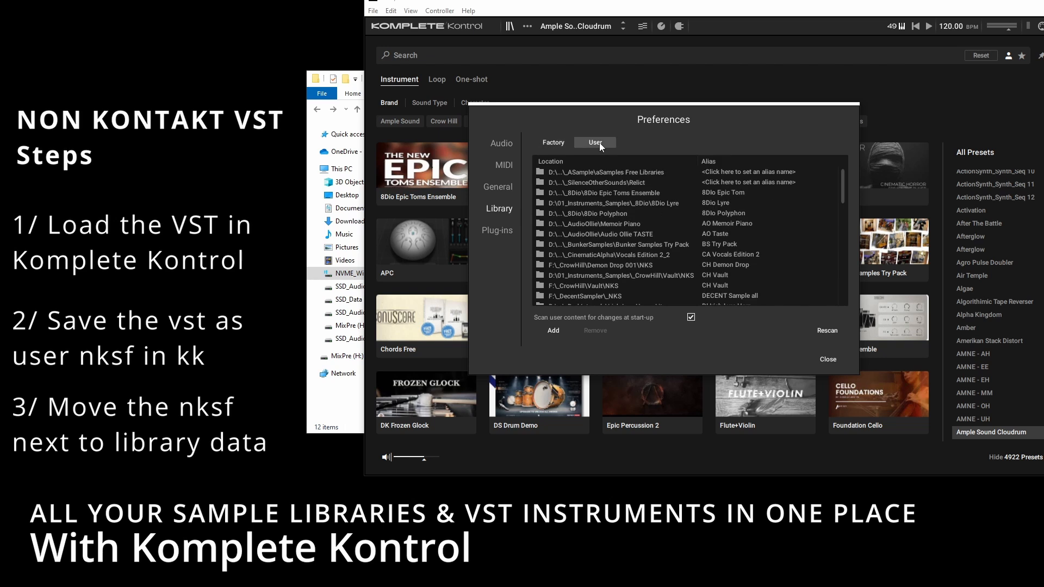
# Step: Add the NKS folder inside _AmpleSound on drive SSD_Audio_Data_ADD_01 (F:) as a user content location
pyautogui.click(550, 329)
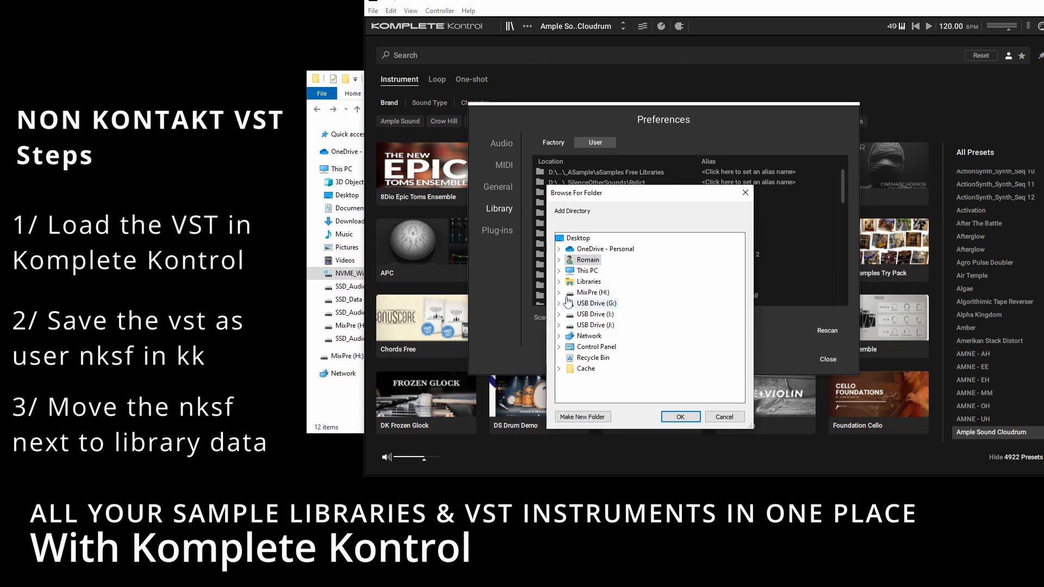
pyautogui.click(560, 271)
pyautogui.scroll(-2, 566, 294)
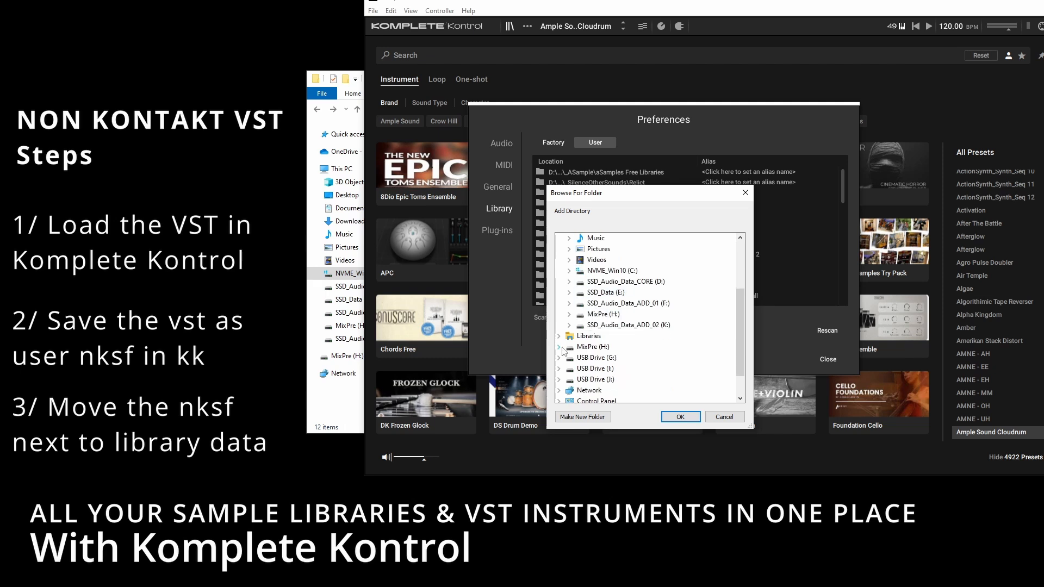
pyautogui.click(569, 325)
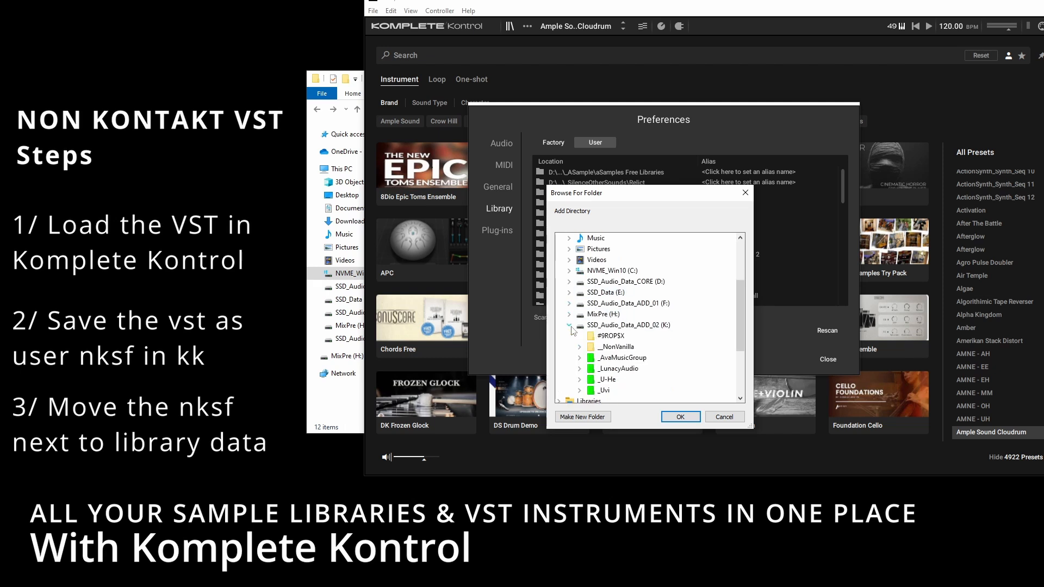
pyautogui.click(570, 326)
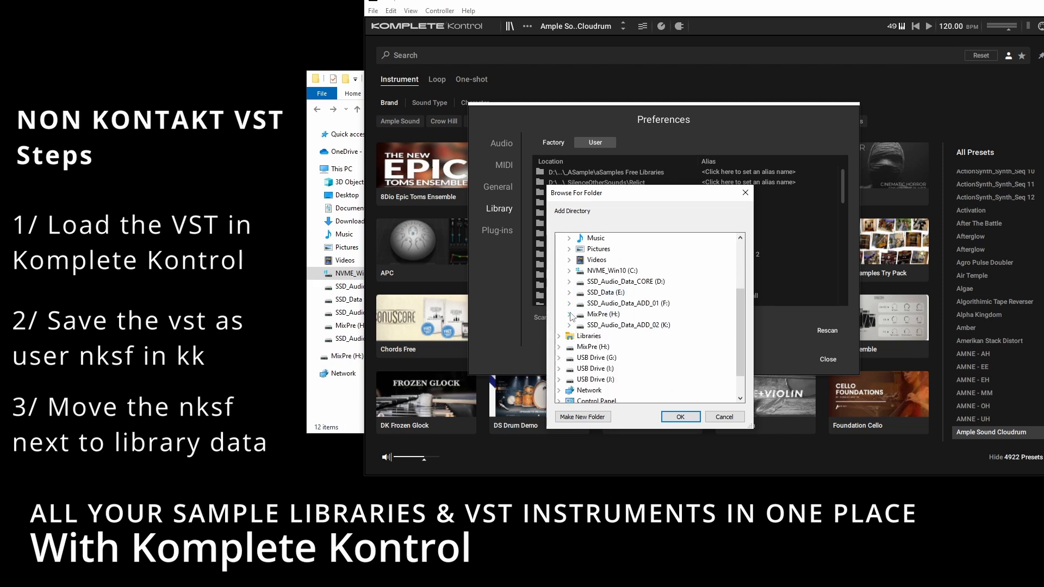
pyautogui.click(569, 304)
pyautogui.click(580, 325)
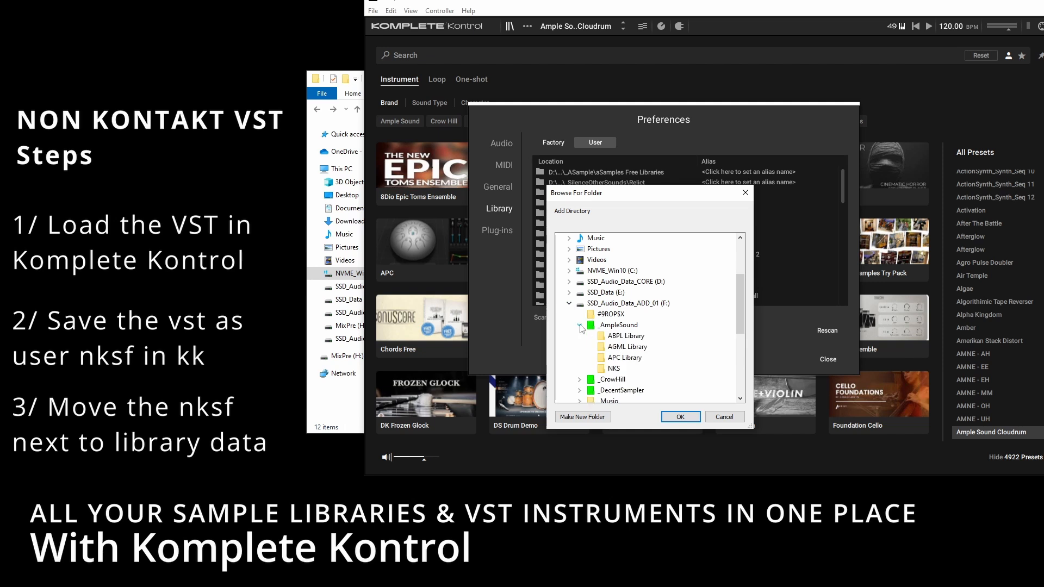
pyautogui.scroll(-2, 609, 321)
pyautogui.click(613, 304)
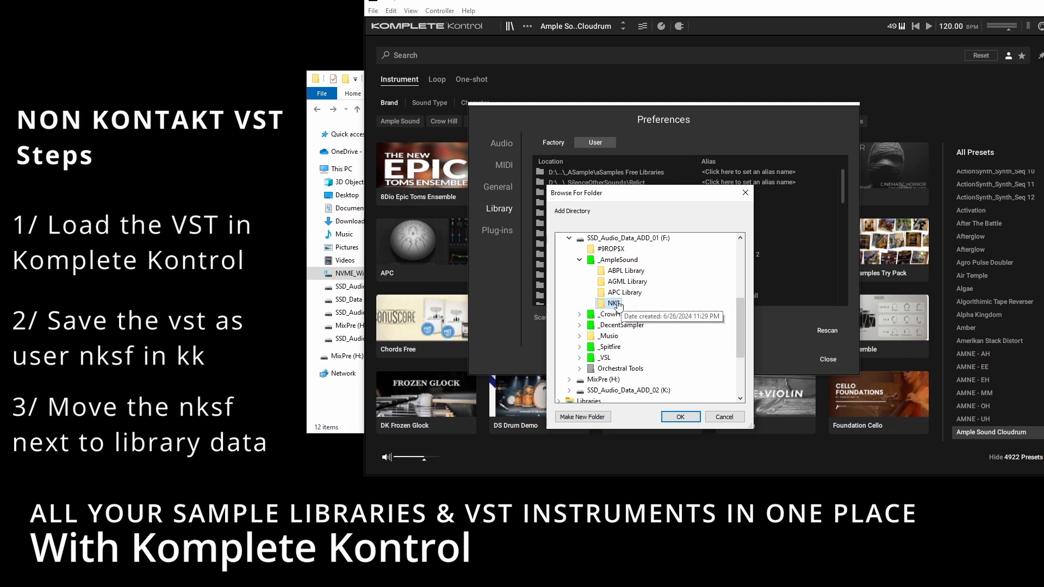
pyautogui.click(682, 417)
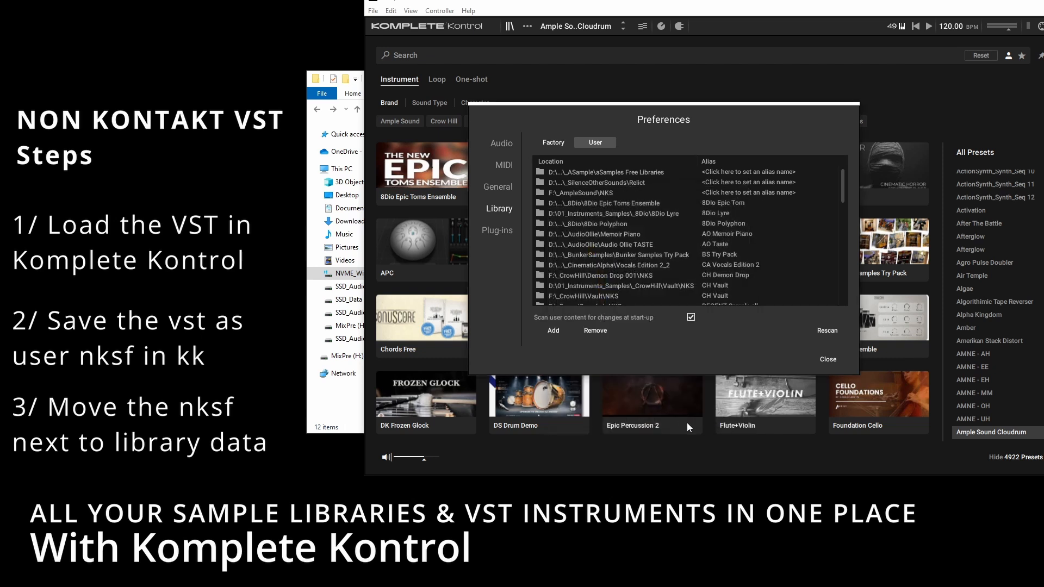
# Step: Give the new F:\_AmpleSound\NKS location the alias Ample Sound ALL, rescan the user content and close the preferences
pyautogui.click(718, 192)
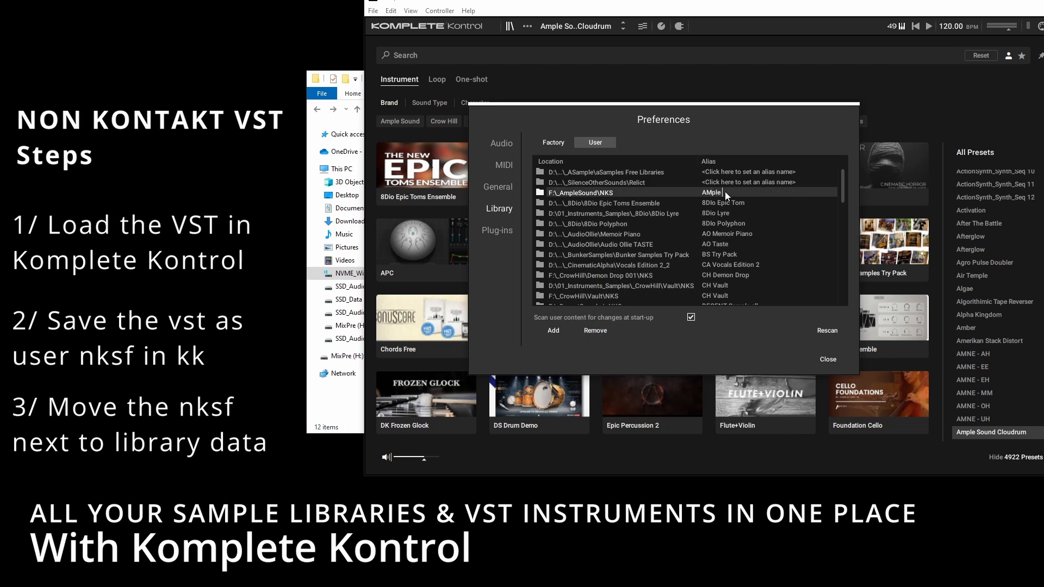
pyautogui.write('Ample Sound ALL')
pyautogui.press('Return')
pyautogui.click(827, 330)
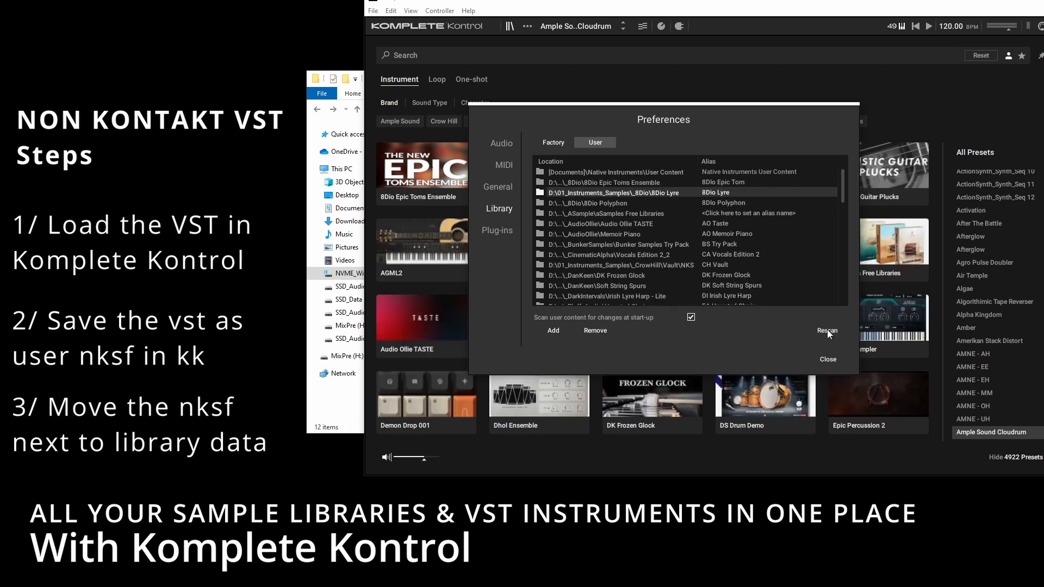
pyautogui.click(829, 361)
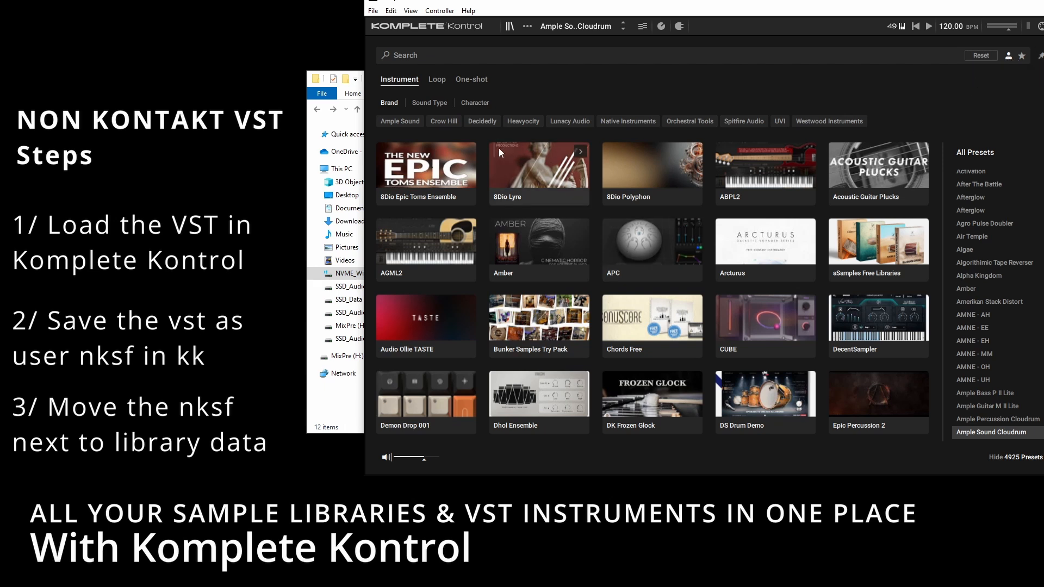
# Step: Filter the user library to the Ample Sound brand and check the presets of its ABPL2, AGML2 and APC products
pyautogui.click(412, 124)
pyautogui.click(426, 169)
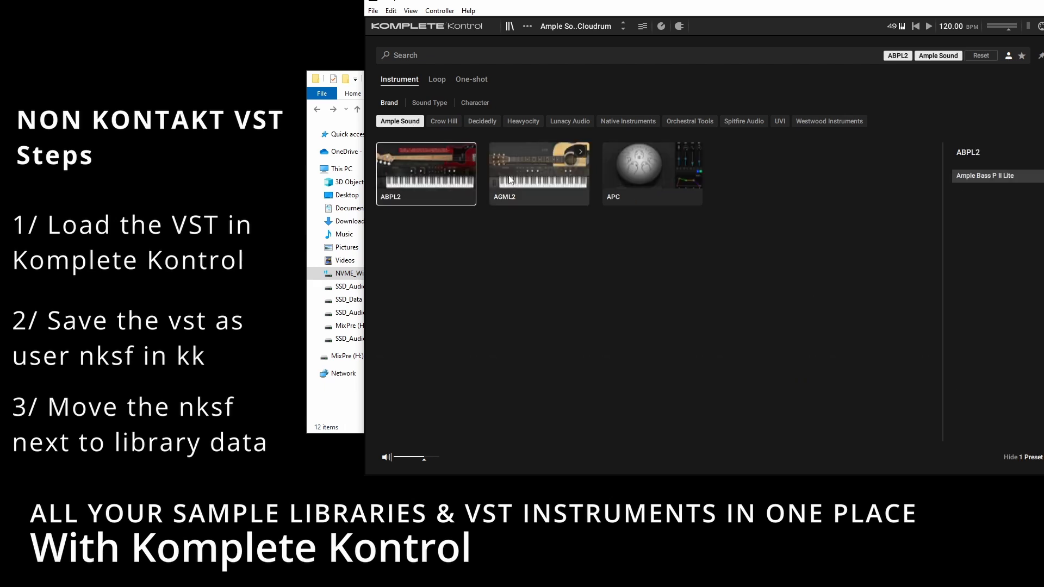
pyautogui.click(538, 169)
pyautogui.click(615, 170)
pyautogui.click(661, 286)
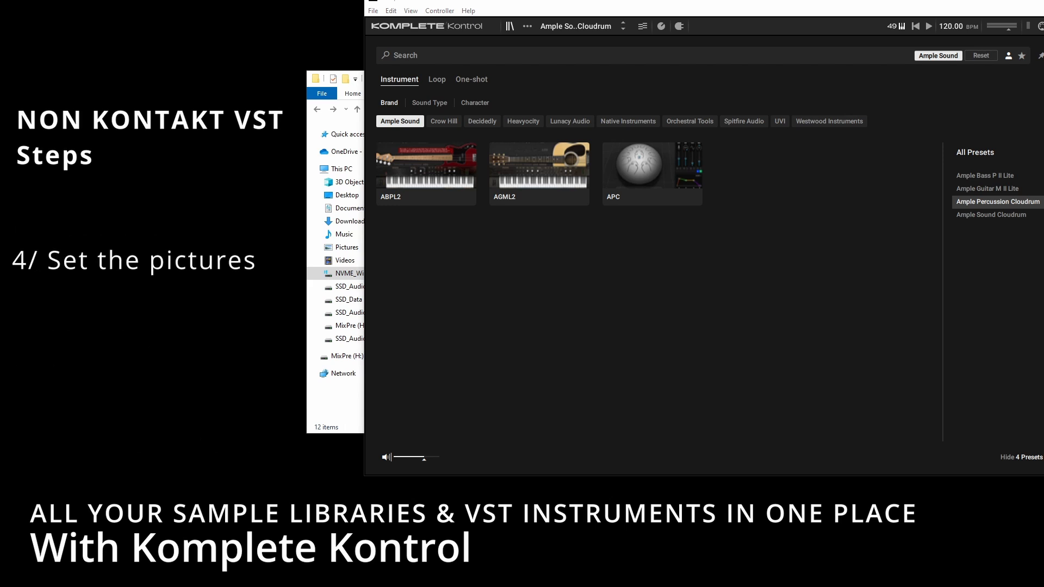
# Step: Bring in the NI Resources image folder window and examine the product subfolders inside ample sound
pyautogui.moveTo(129, 79); pyautogui.dragTo(615, 250)
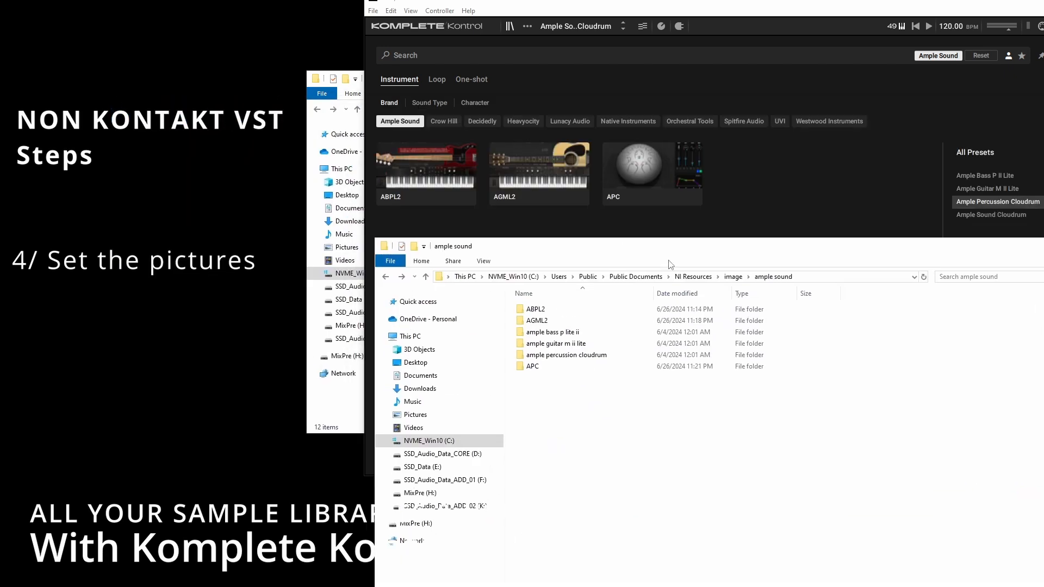
pyautogui.click(733, 277)
pyautogui.scroll(-4, 555, 451)
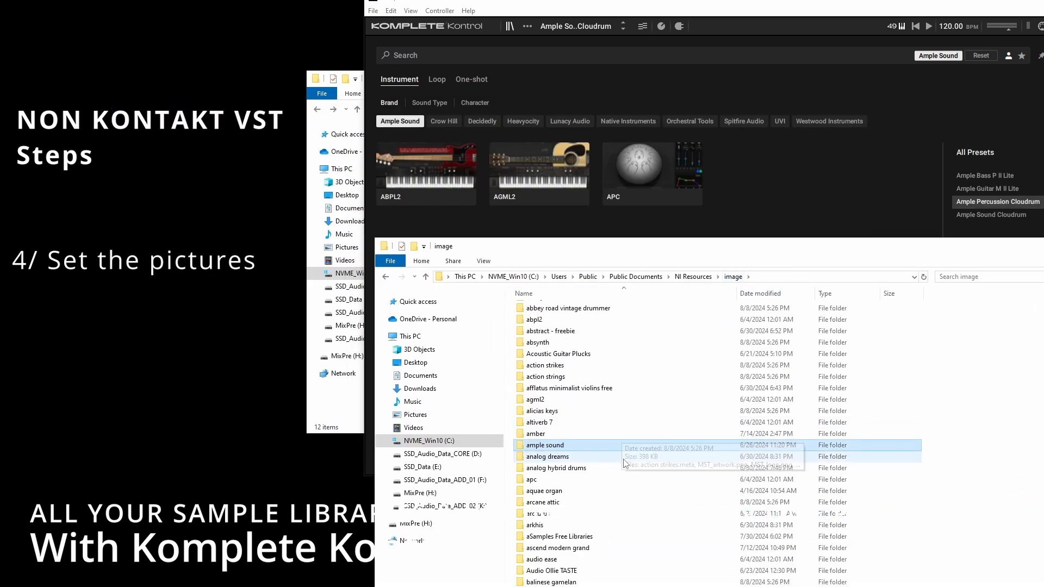
pyautogui.doubleClick(570, 448)
pyautogui.click(569, 333)
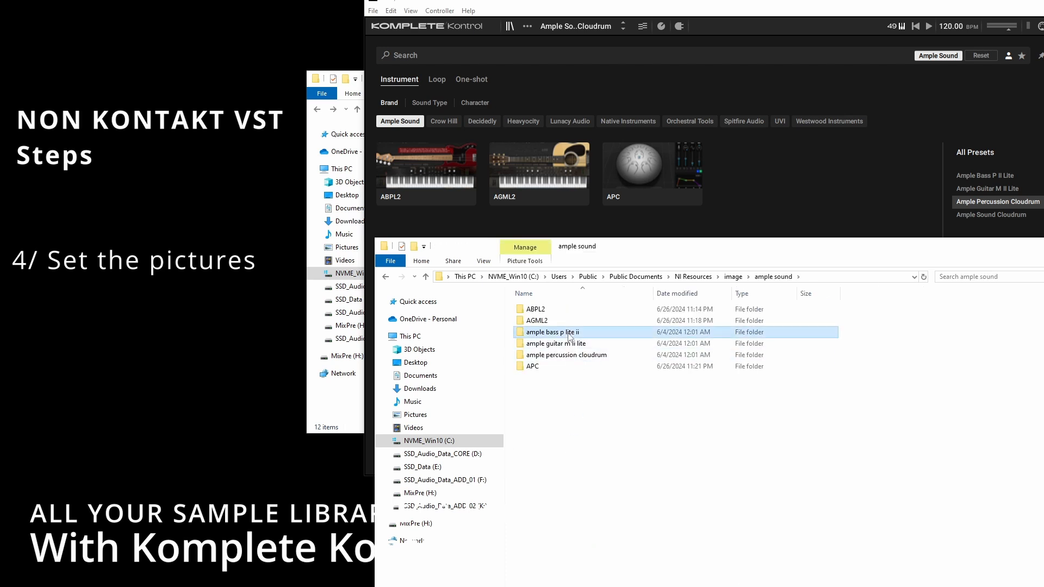
pyautogui.click(569, 345)
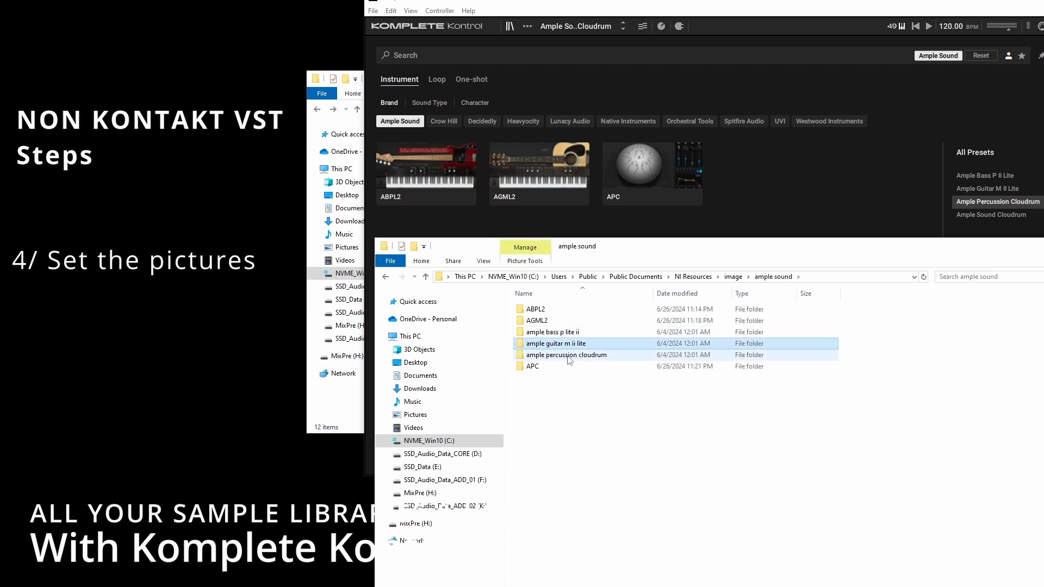
pyautogui.click(537, 310)
pyautogui.click(541, 321)
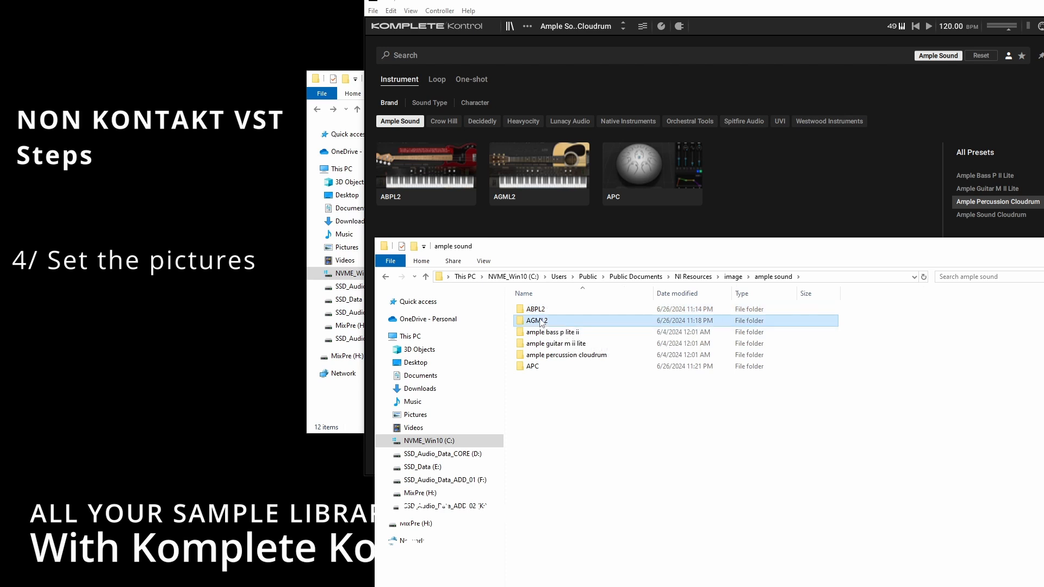
pyautogui.click(542, 367)
pyautogui.click(542, 310)
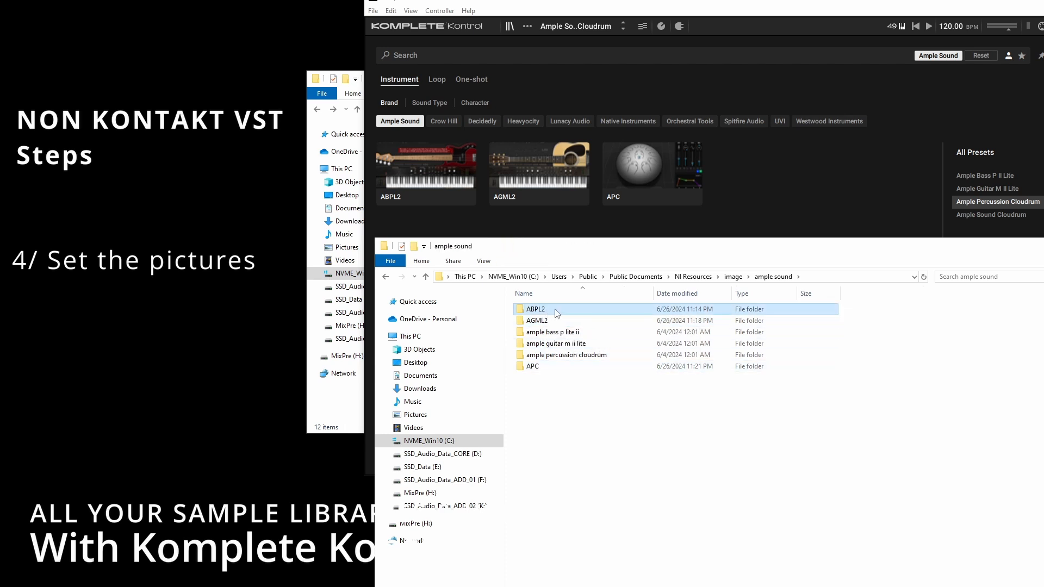
# Step: Check the MST_artwork.png pictures in the ABPL2, AGML2 and APC image folders, then move the window out of the way
pyautogui.doubleClick(555, 313)
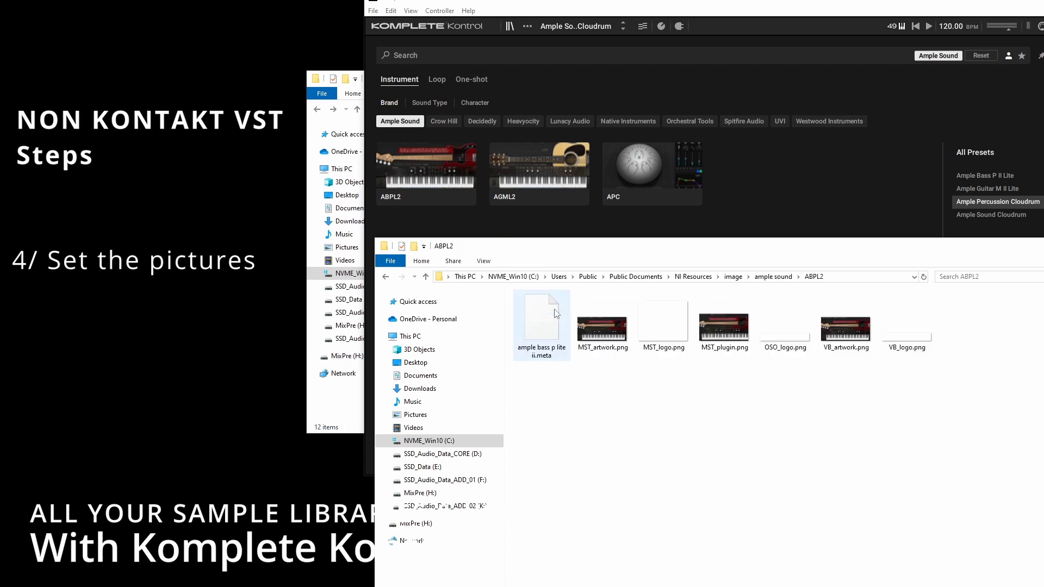
pyautogui.click(614, 344)
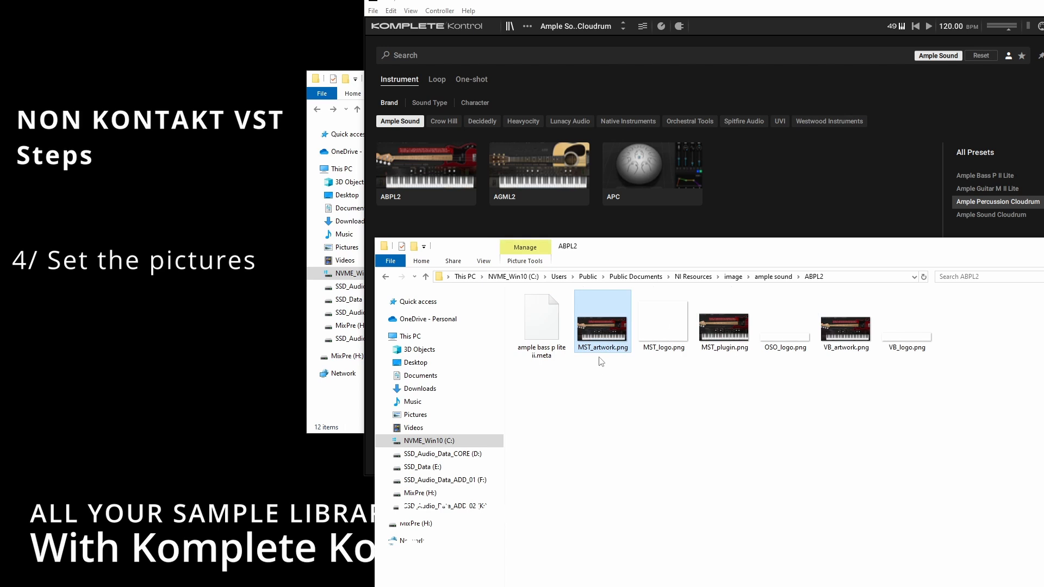
pyautogui.click(774, 278)
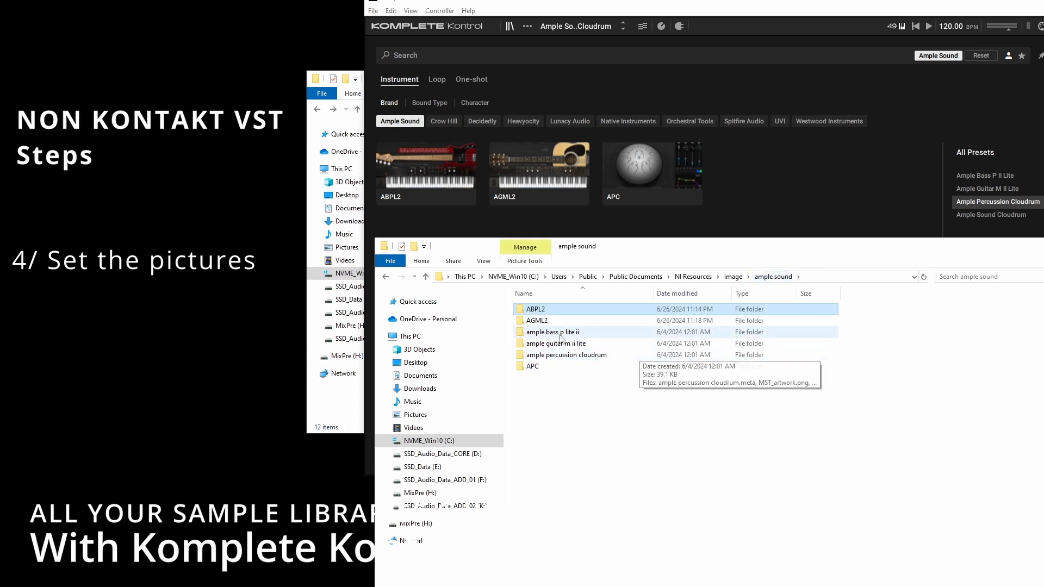
pyautogui.doubleClick(538, 318)
pyautogui.click(607, 333)
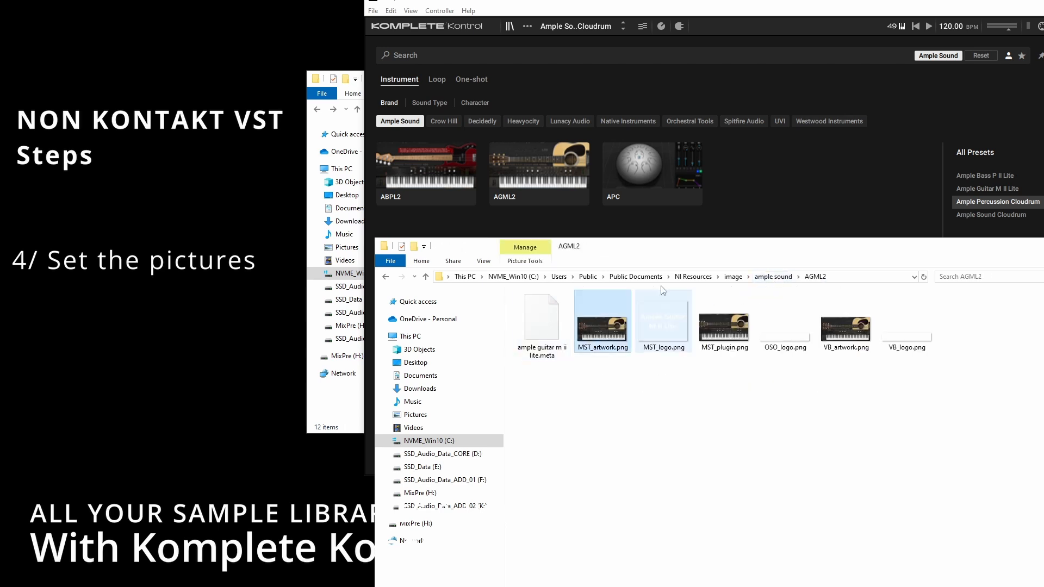
pyautogui.click(774, 276)
pyautogui.doubleClick(544, 366)
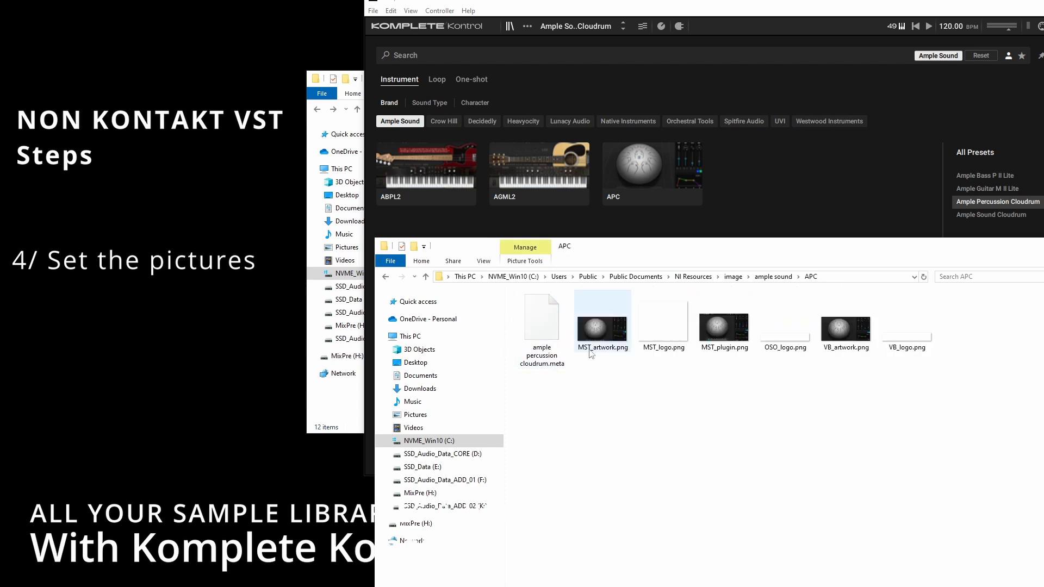
pyautogui.click(601, 327)
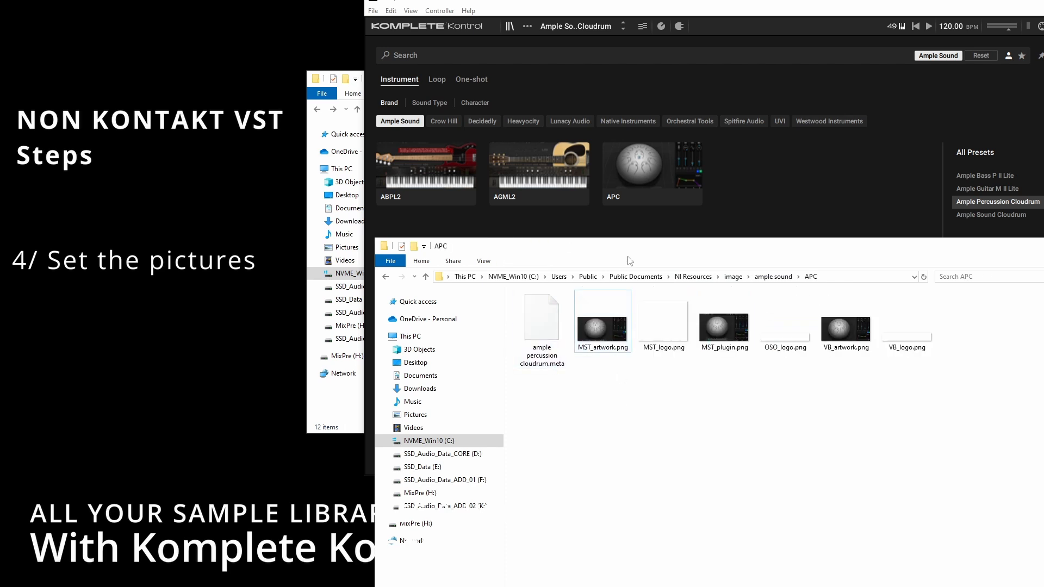
pyautogui.moveTo(633, 252); pyautogui.dragTo(0, 169)
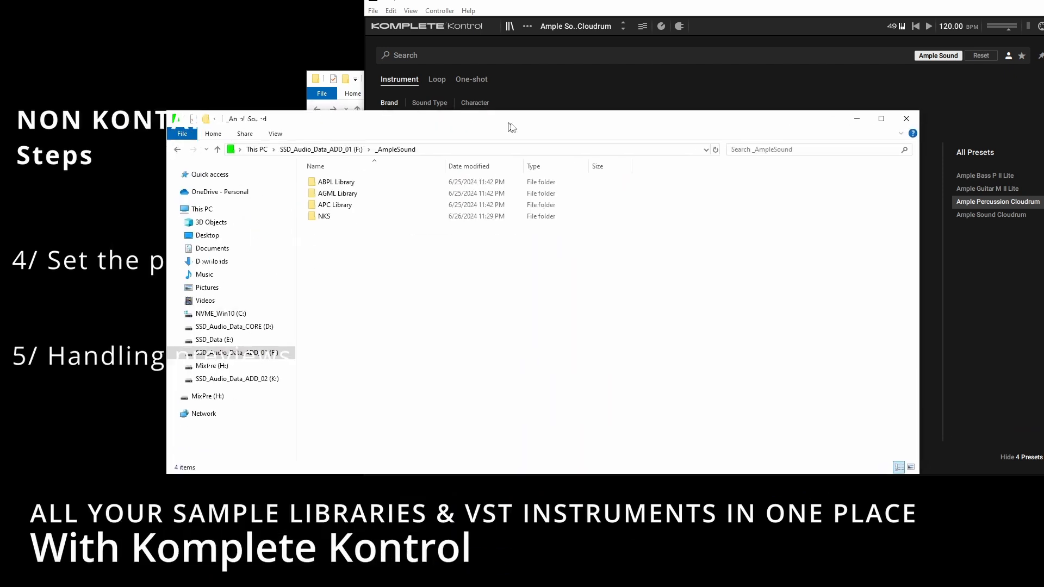
# Step: Reposition the _AmpleSound folder window and check the .nksf presets inside its NKS folder
pyautogui.moveTo(511, 126); pyautogui.dragTo(662, 173)
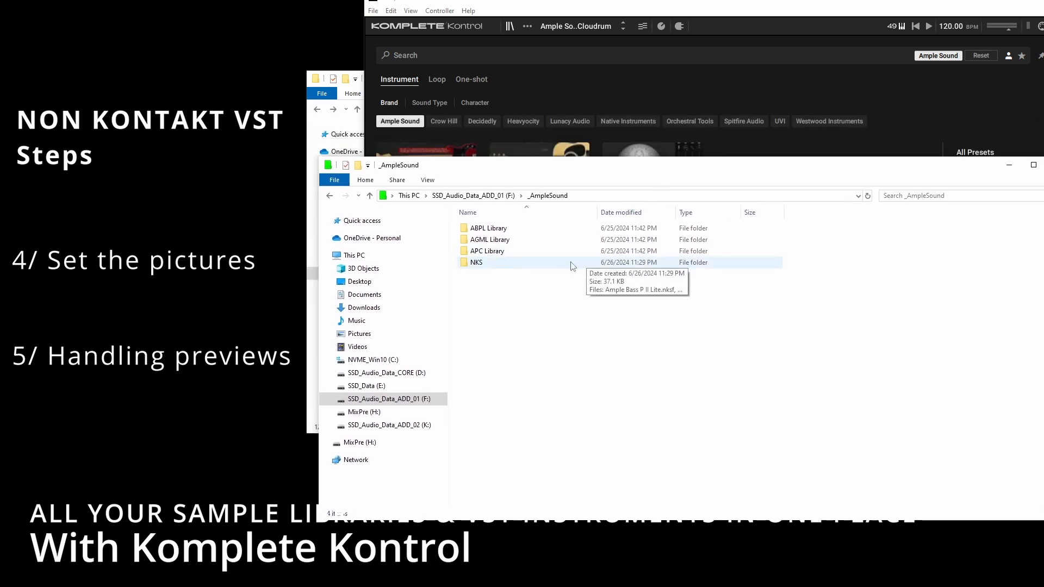
pyautogui.doubleClick(554, 266)
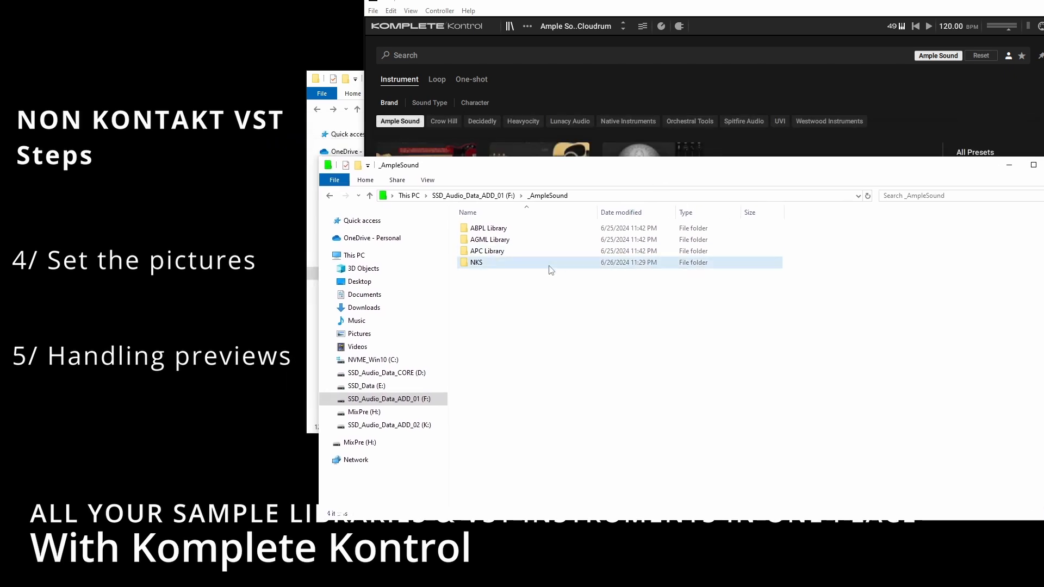
pyautogui.click(532, 230)
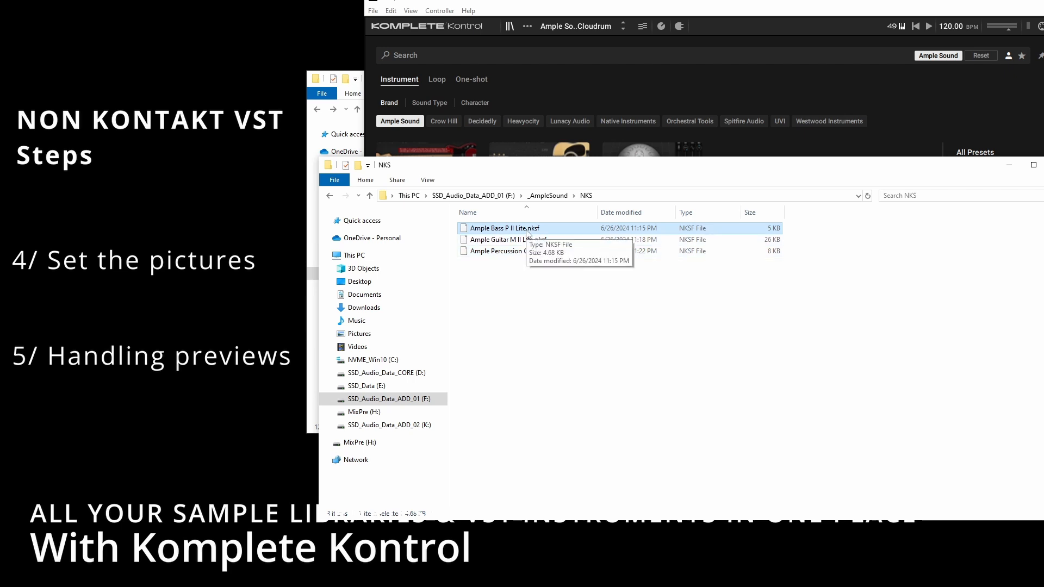
pyautogui.click(523, 282)
# Step: Create a folder named .previews alongside the .nksf presets in the NKS folder
pyautogui.rightClick(500, 280)
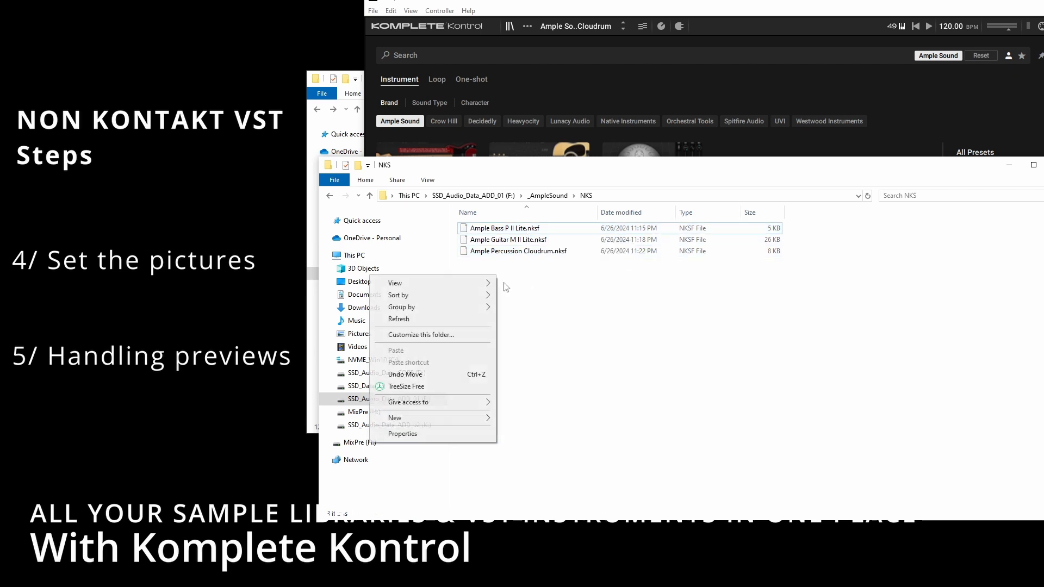
pyautogui.moveTo(465, 422)
pyautogui.click(548, 422)
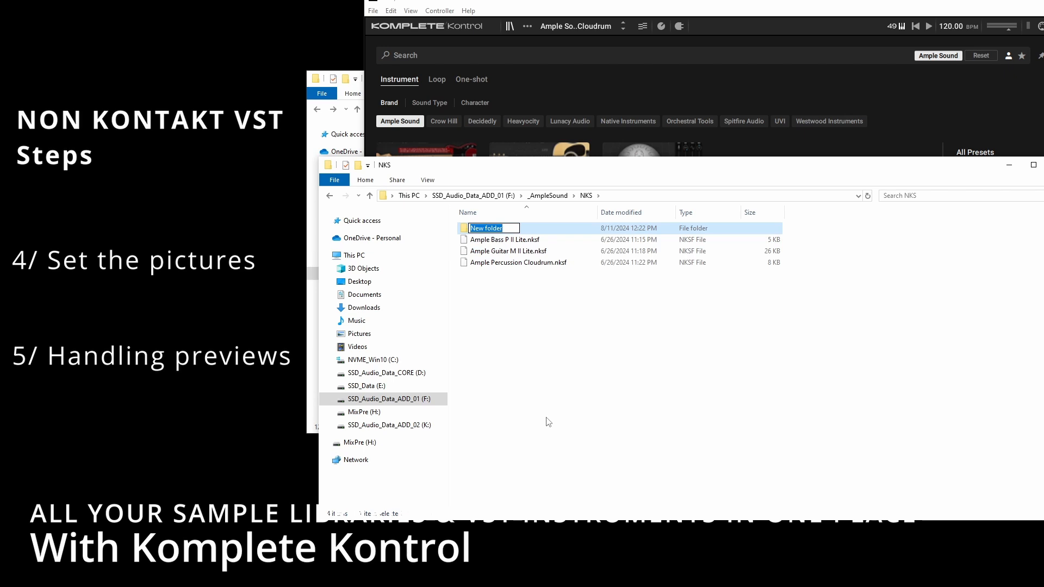
pyautogui.write('.previews')
pyautogui.press('Return')
pyautogui.click(521, 242)
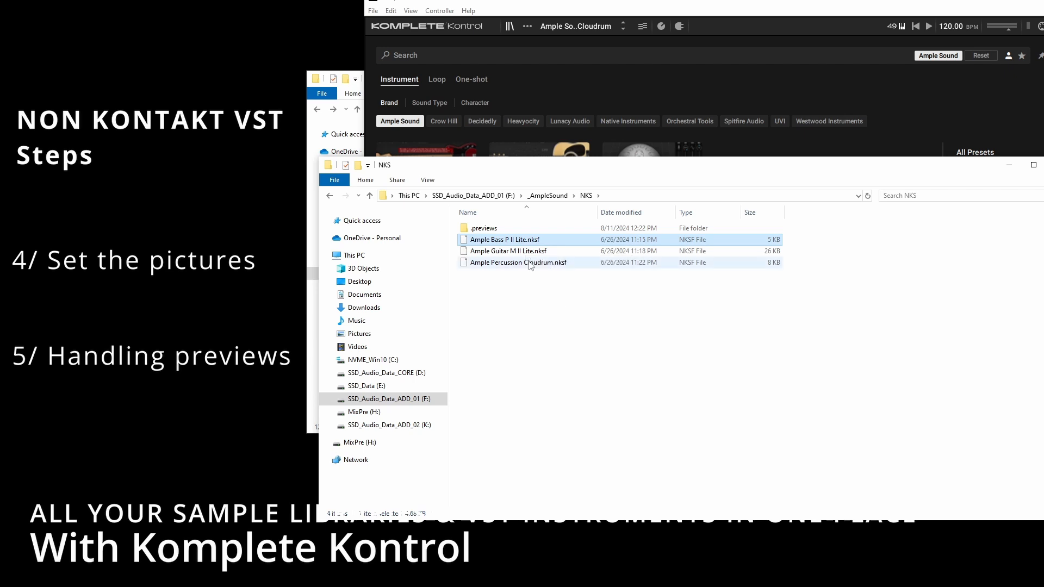
# Step: Inspect the full file name of the Ample Percussion Cloudrum.nksf preset in the NKS folder
pyautogui.click(561, 302)
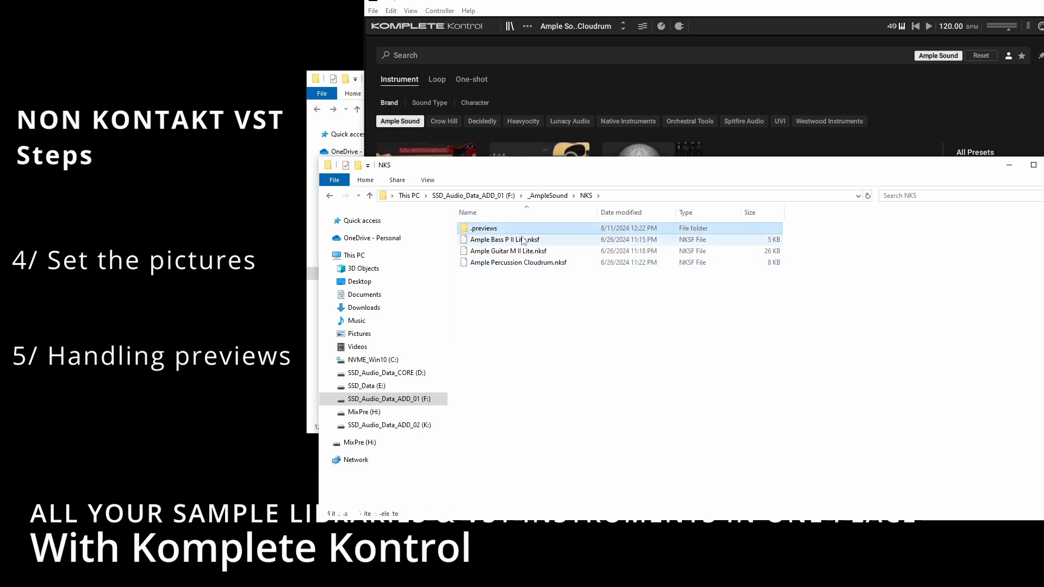
pyautogui.click(530, 264)
pyautogui.click(560, 265)
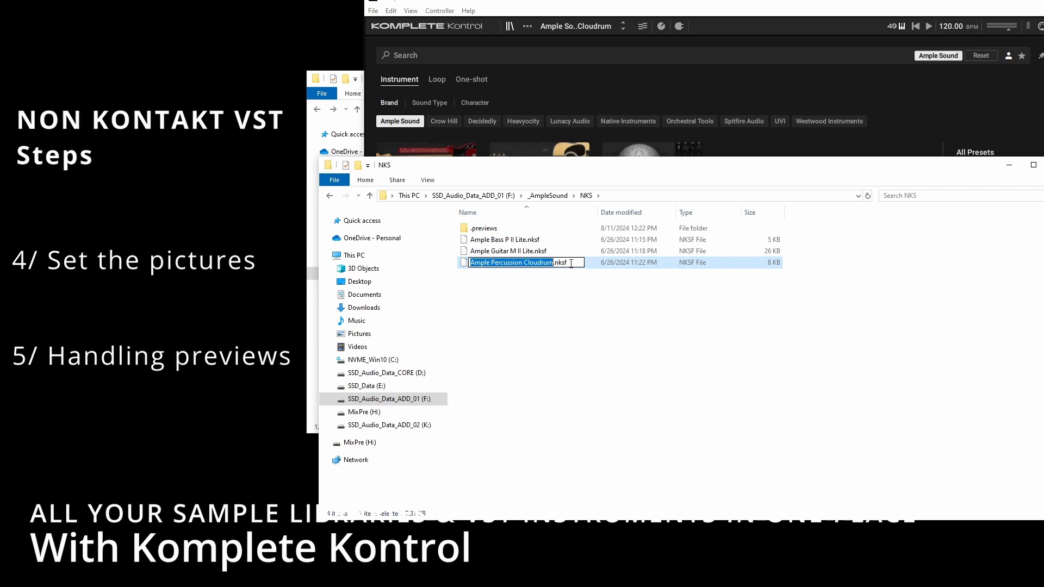
pyautogui.click(544, 313)
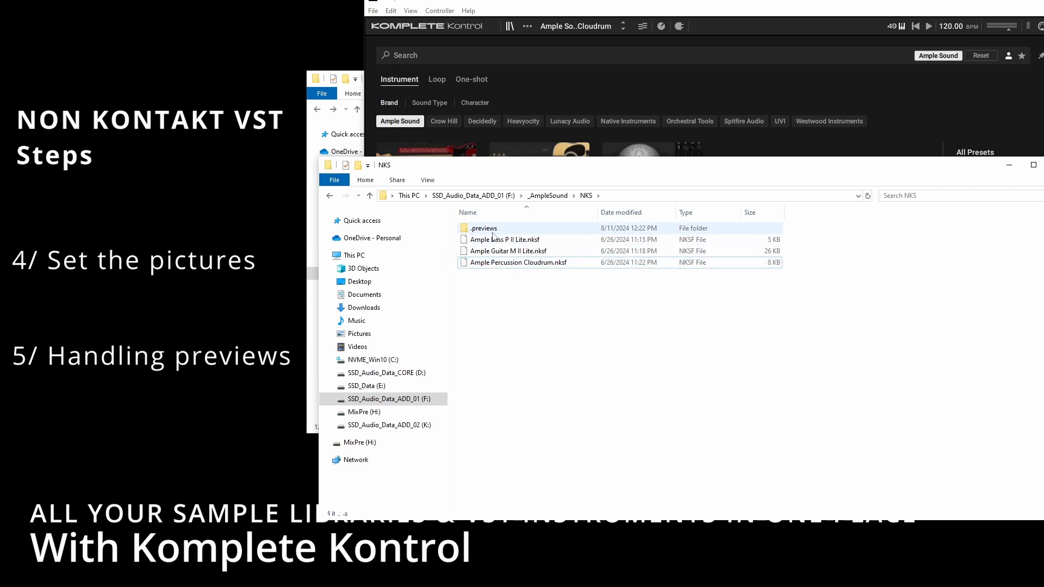
pyautogui.doubleClick(494, 228)
pyautogui.rightClick(497, 251)
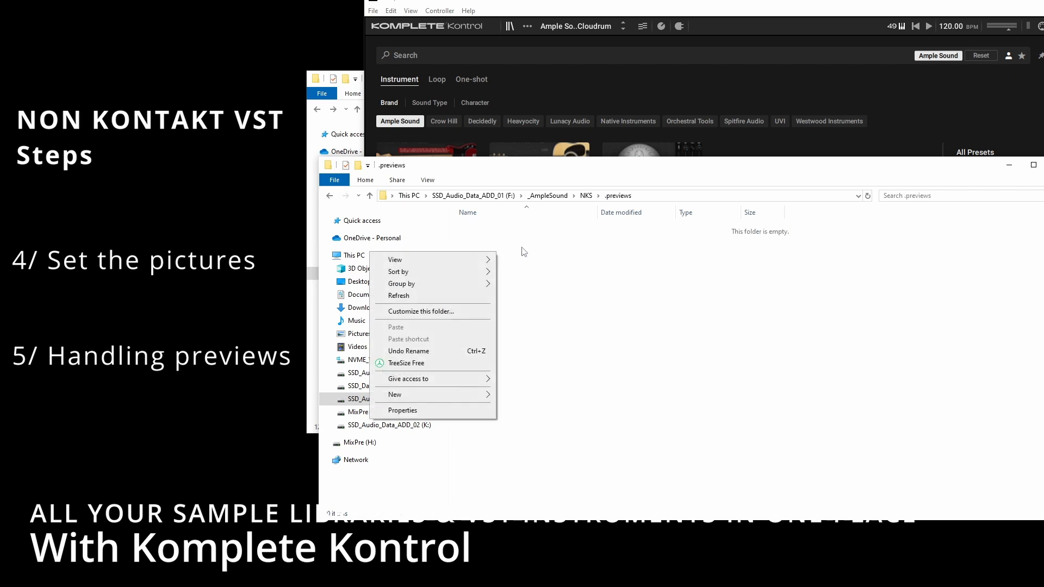
pyautogui.click(522, 246)
pyautogui.click(585, 195)
# Step: Copy Ample Percussion Cloudrum.nksf from the NKS folder into its .previews subfolder
pyautogui.click(536, 264)
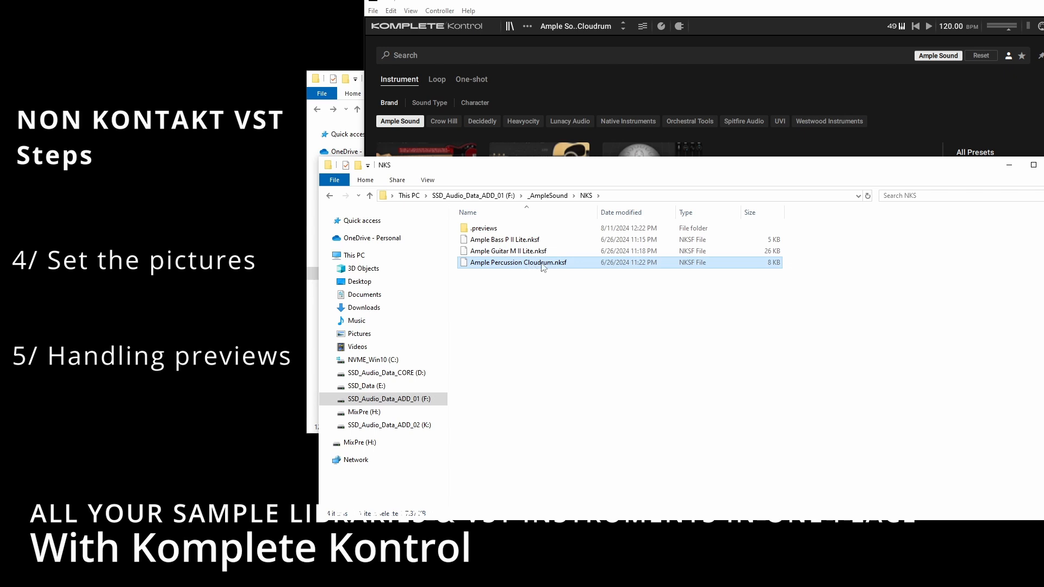
pyautogui.doubleClick(501, 229)
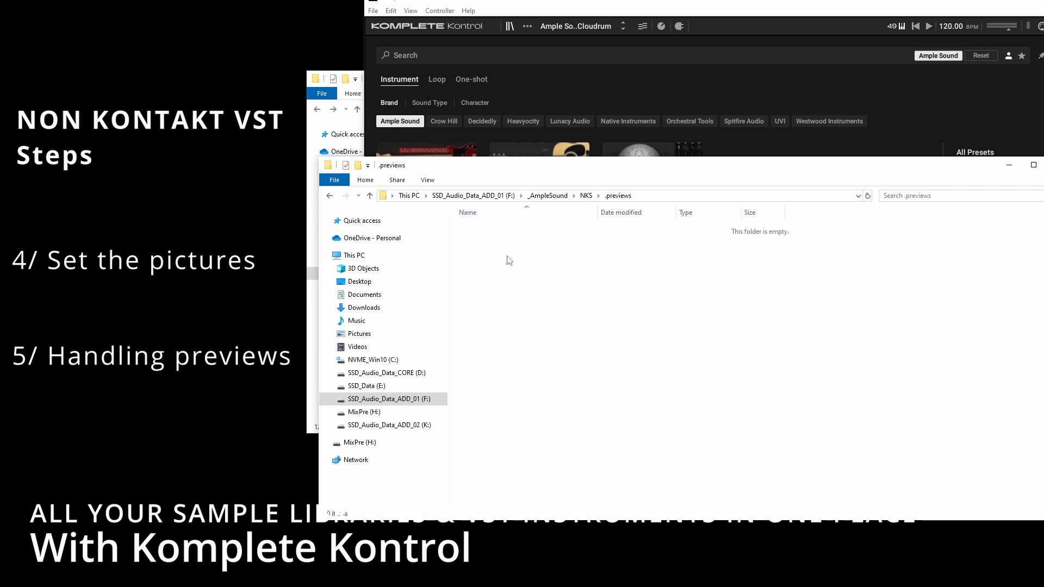
pyautogui.hotkey('ctrl', 'v')
# Step: Rename the copied preset in .previews as Ample Percussion Cloudrum.nksf.ogg
pyautogui.click(554, 231)
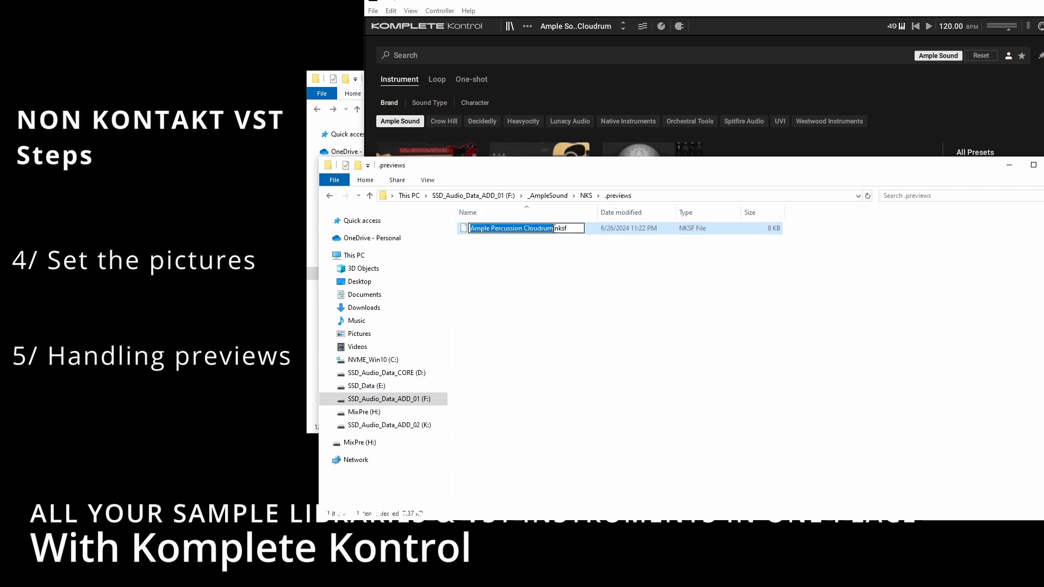
pyautogui.click(570, 232)
pyautogui.write('.')
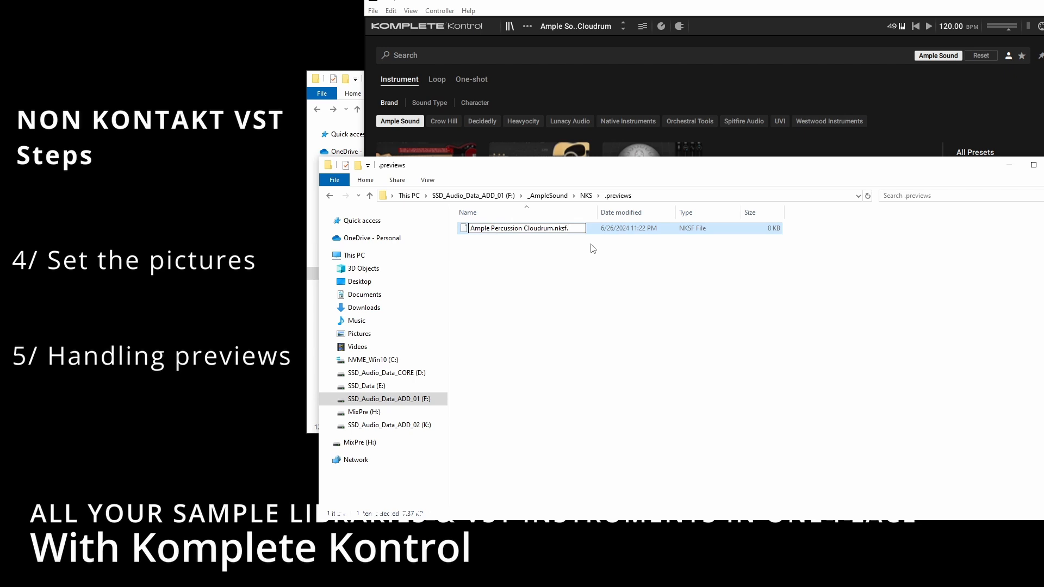
pyautogui.write('ogg')
pyautogui.press('Return')
pyautogui.click(678, 285)
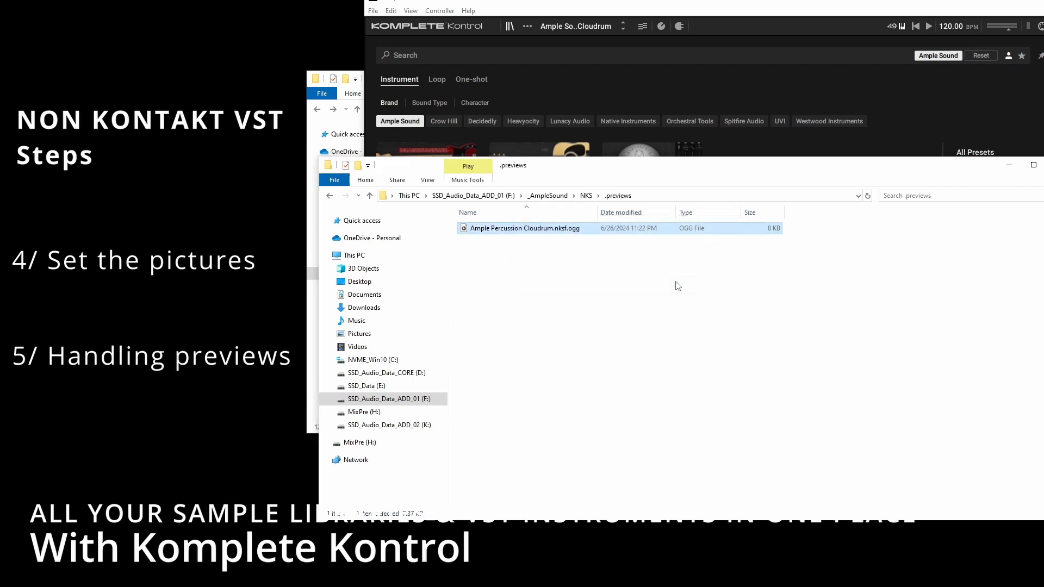
pyautogui.click(614, 284)
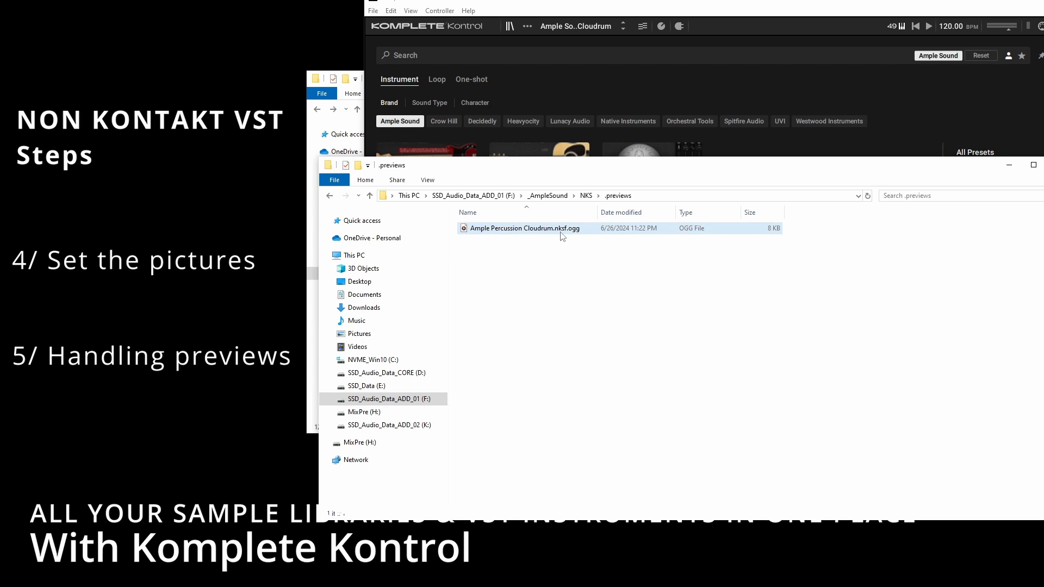
# Step: Compare the full preview file name in .previews with the Komplete Kontrol preset list, and close the folder window
pyautogui.click(590, 199)
pyautogui.moveTo(650, 173); pyautogui.dragTo(512, 204)
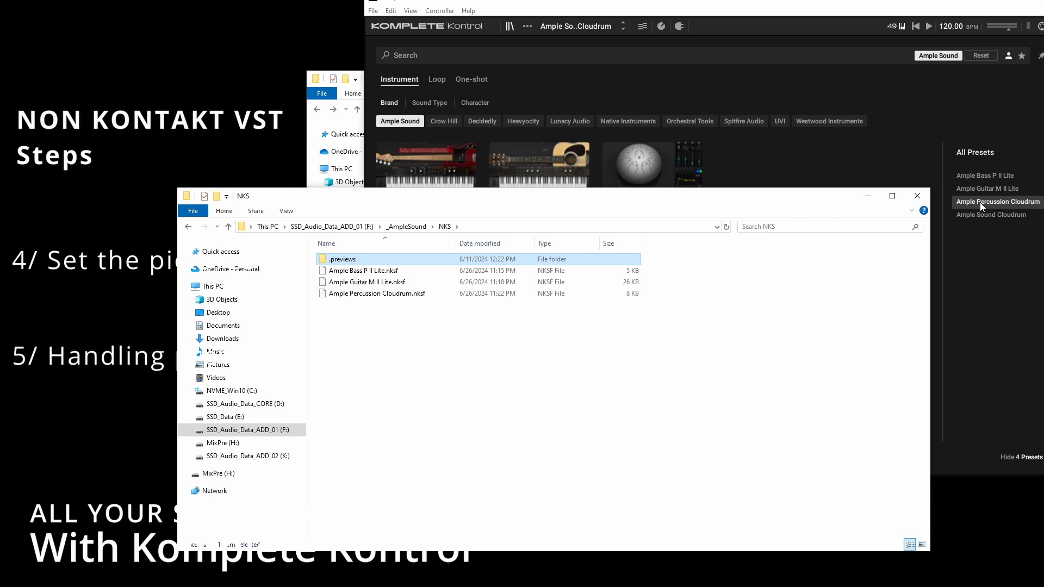
pyautogui.doubleClick(346, 266)
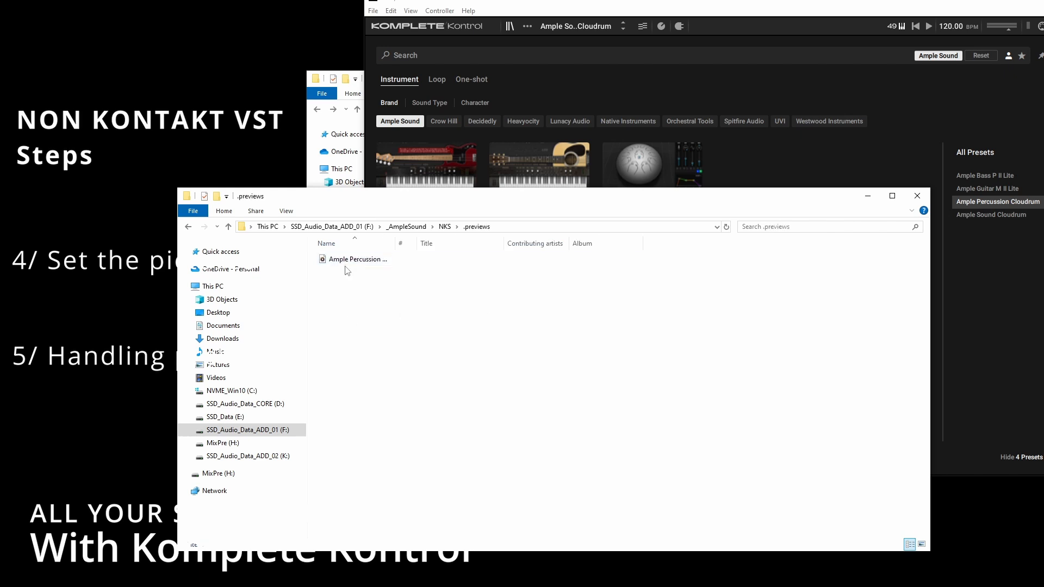
pyautogui.moveTo(401, 244); pyautogui.dragTo(501, 246)
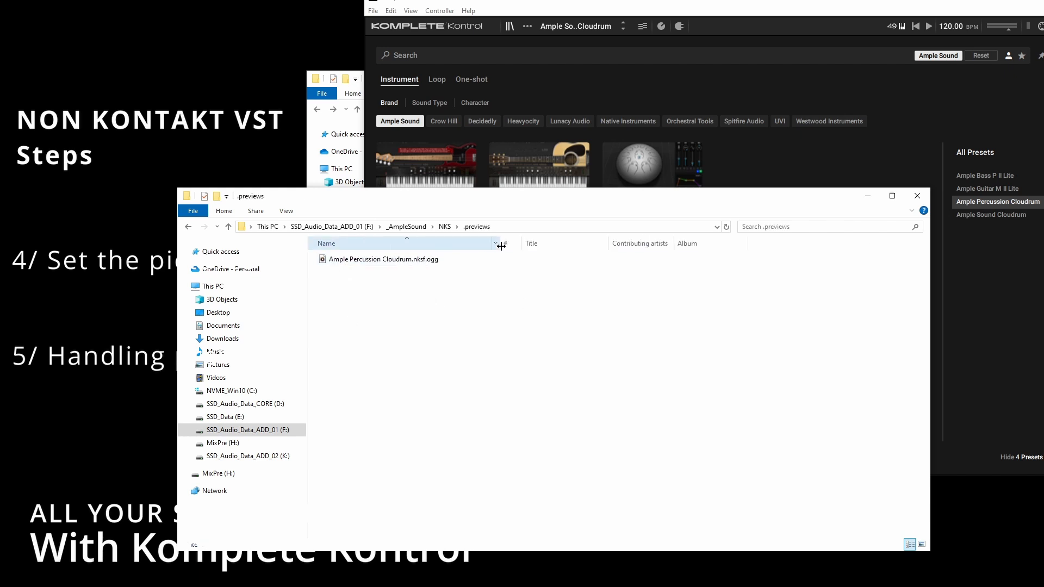
pyautogui.click(445, 226)
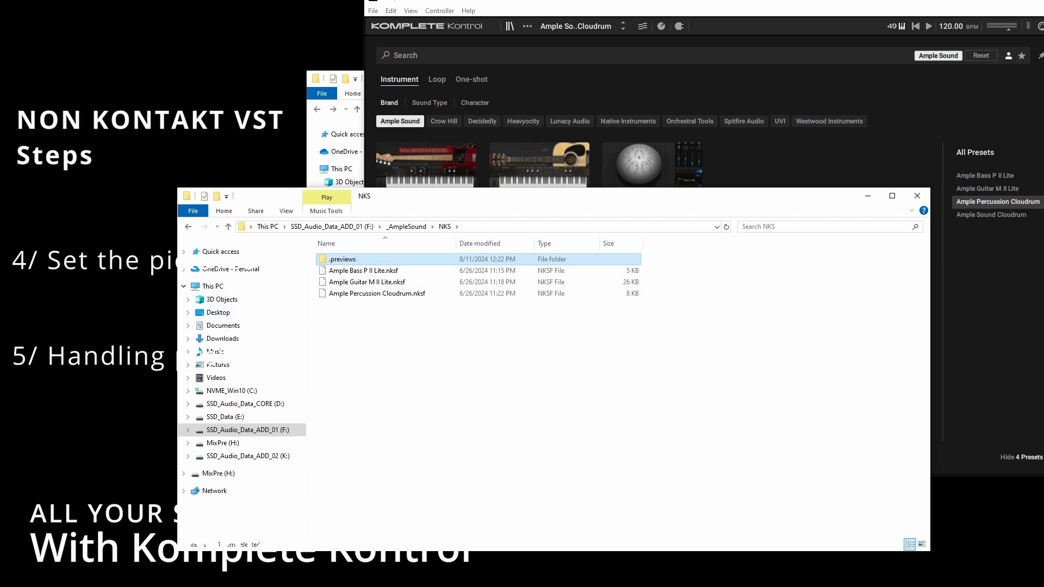
pyautogui.click(917, 196)
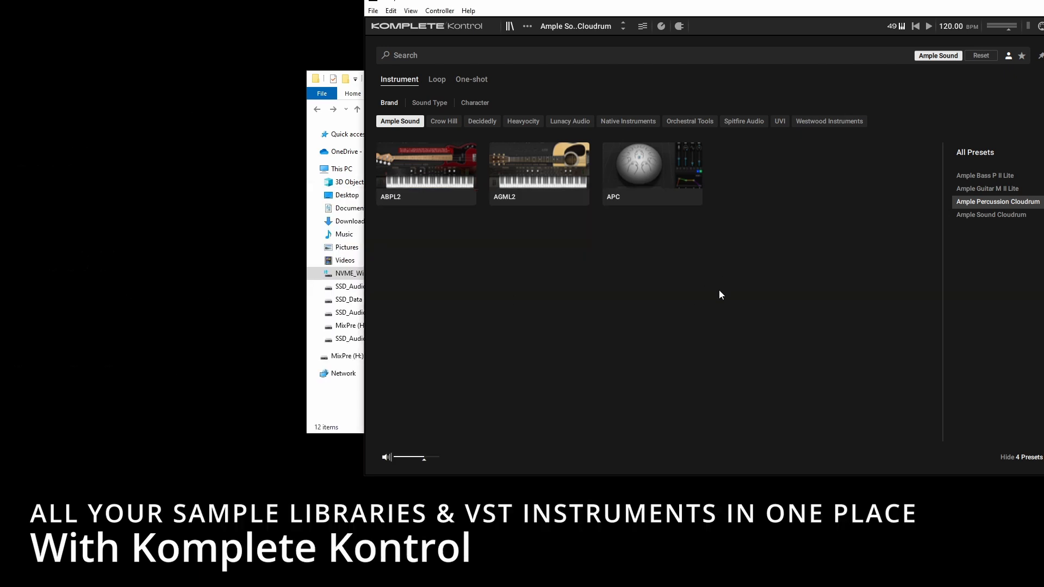
# Step: Remove the Ample Sound brand filter and browse the complete collection of user instruments
pyautogui.click(392, 121)
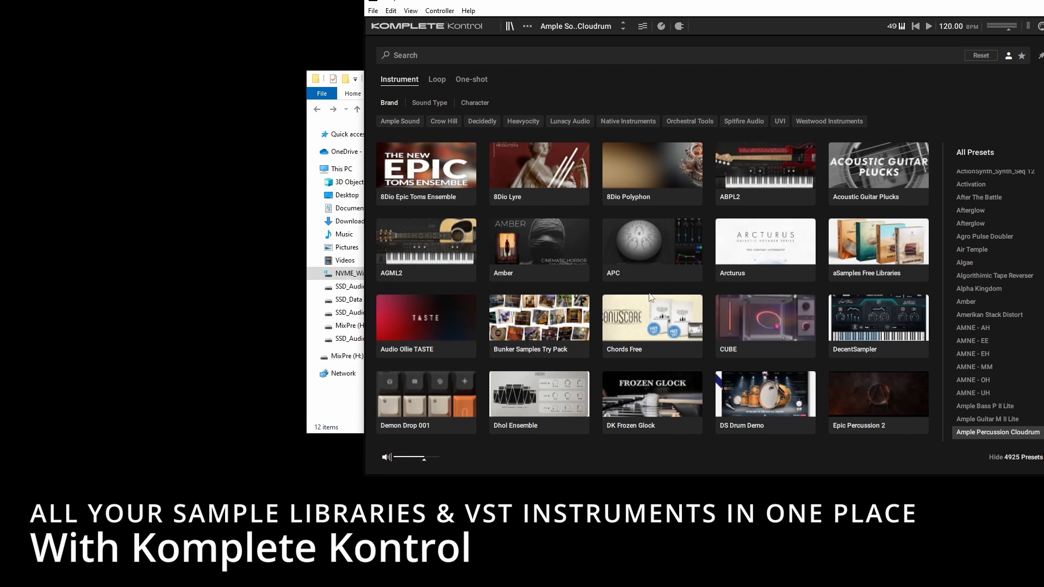
pyautogui.scroll(-3, 646, 299)
pyautogui.scroll(-1, 643, 309)
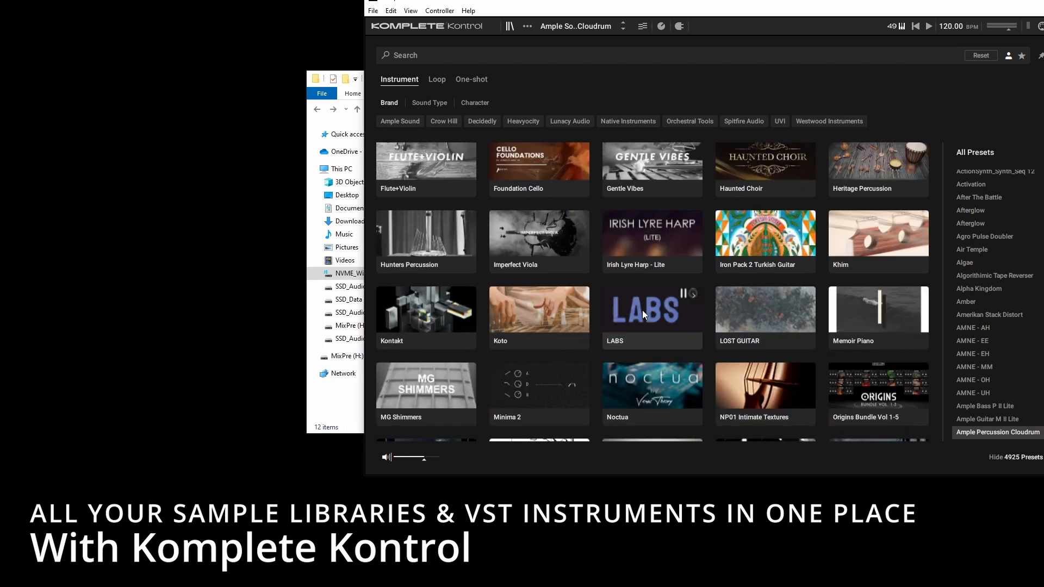
pyautogui.scroll(-1, 522, 305)
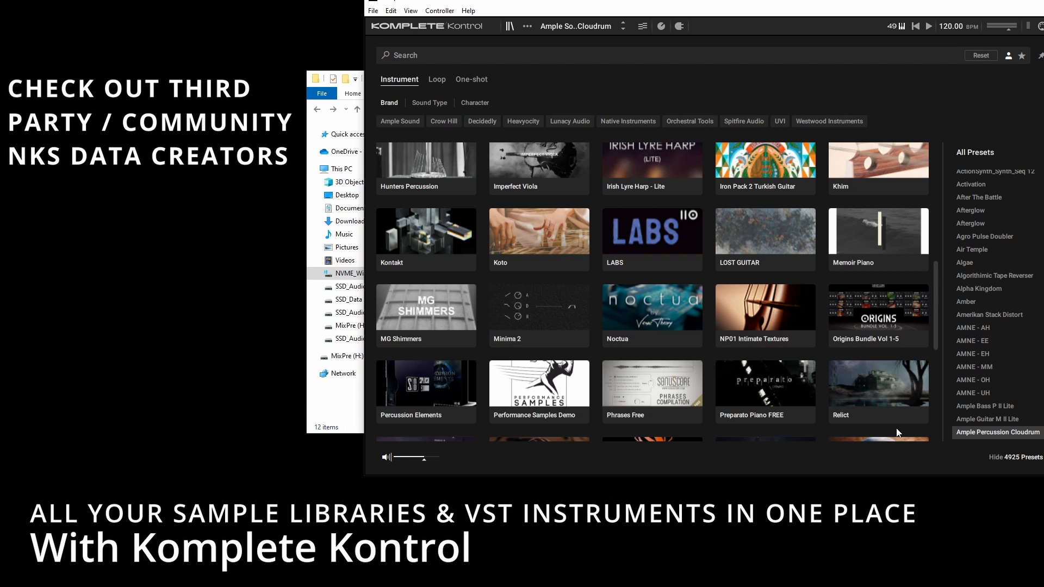
# Step: Display the presets of LABS and those of Noctua as examples of third-party NKS content
pyautogui.click(659, 240)
pyautogui.scroll(-1, 777, 332)
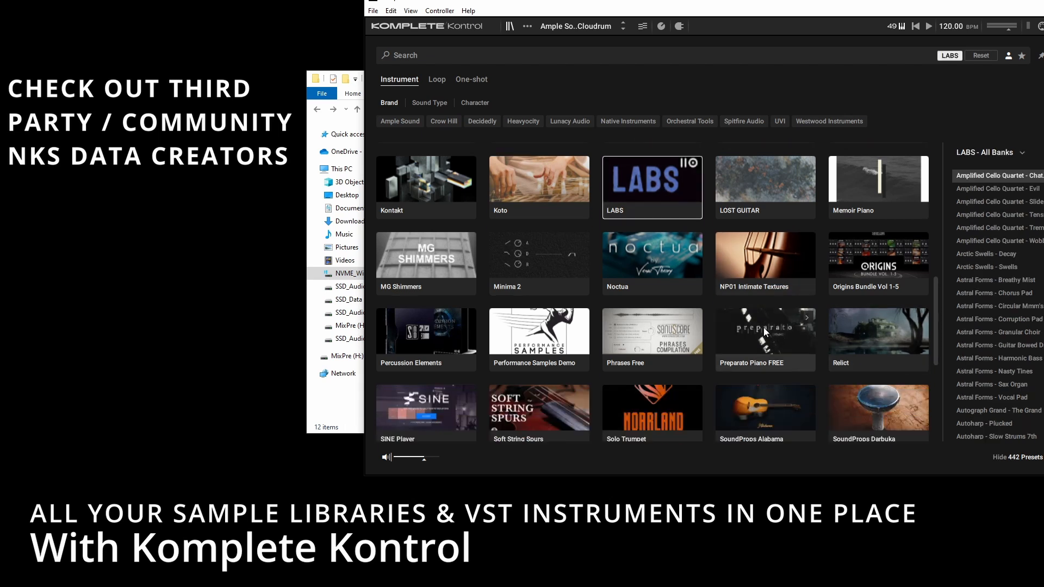
pyautogui.click(656, 261)
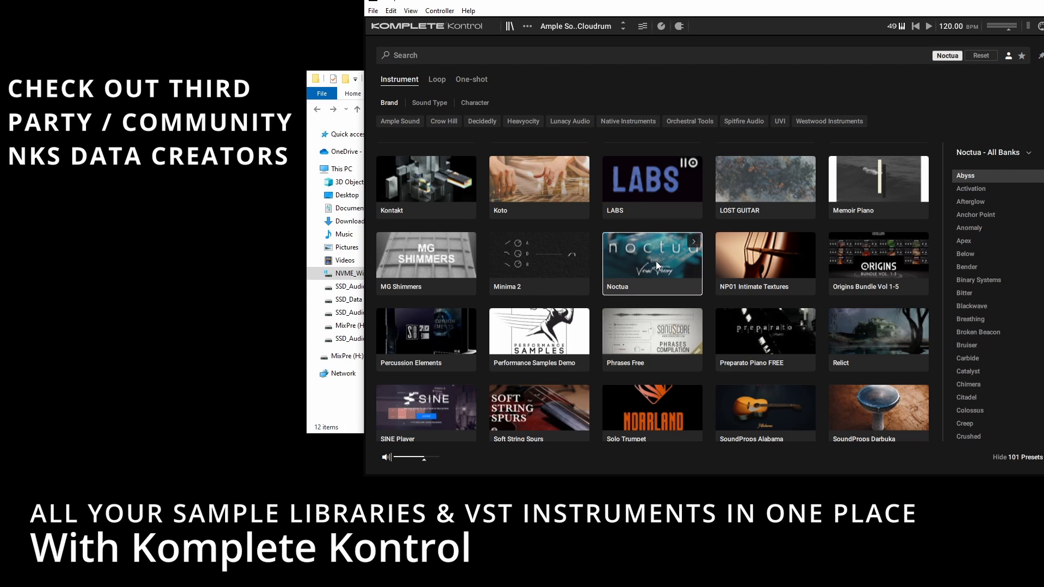
pyautogui.scroll(1, 650, 299)
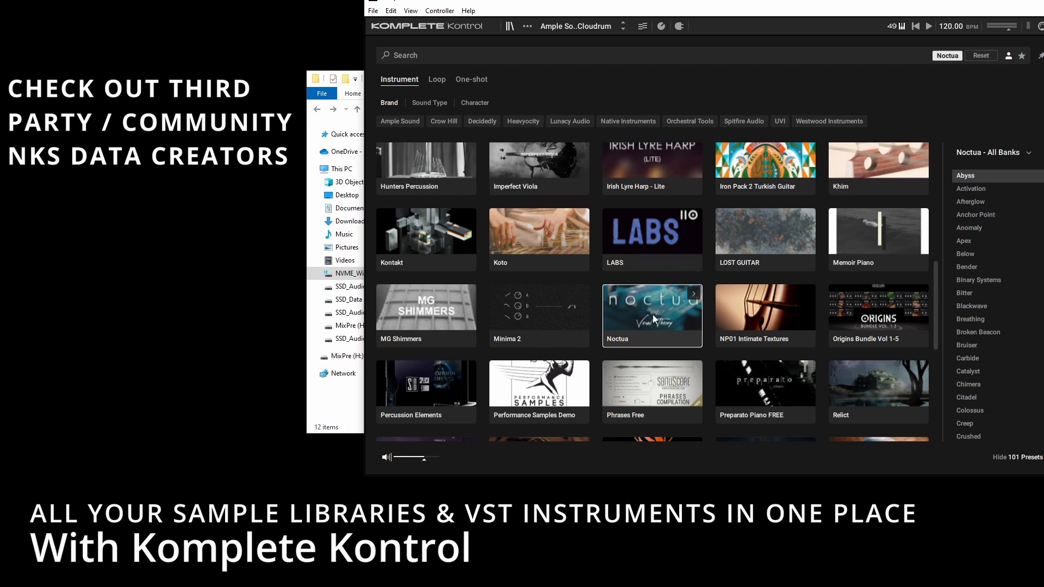
pyautogui.scroll(-1, 652, 314)
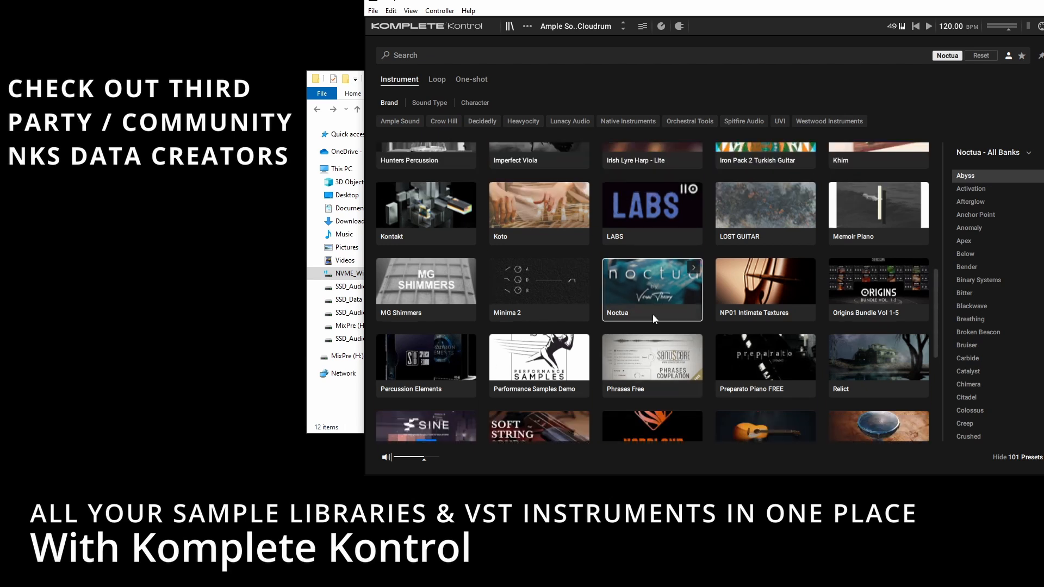
pyautogui.scroll(1, 653, 316)
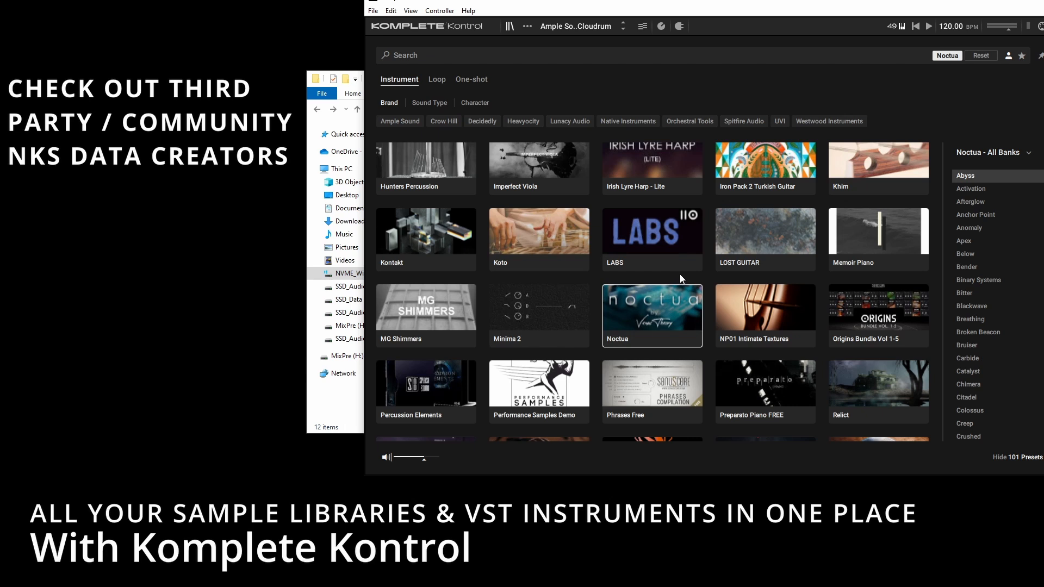
pyautogui.scroll(1, 677, 275)
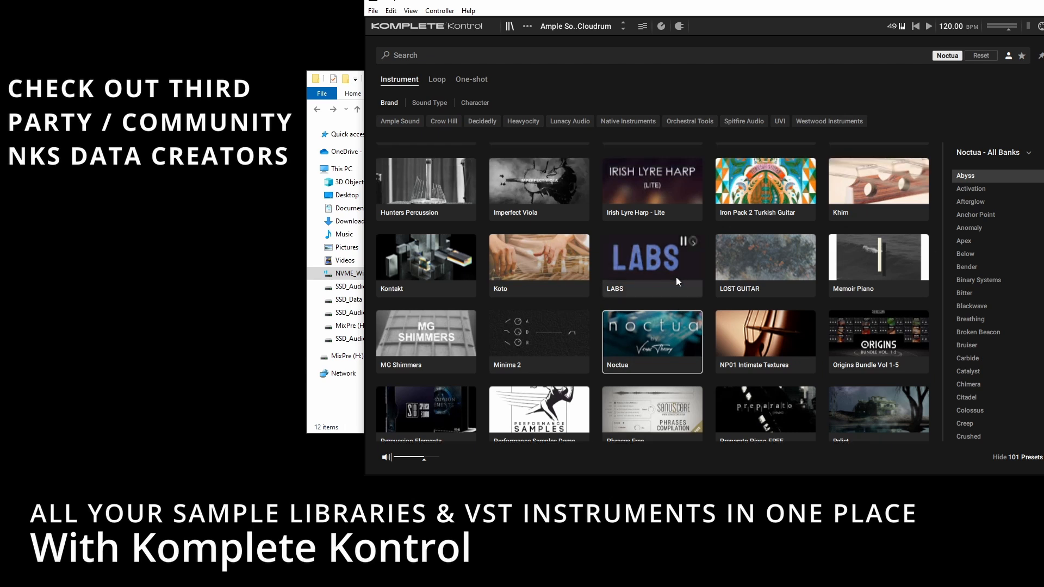